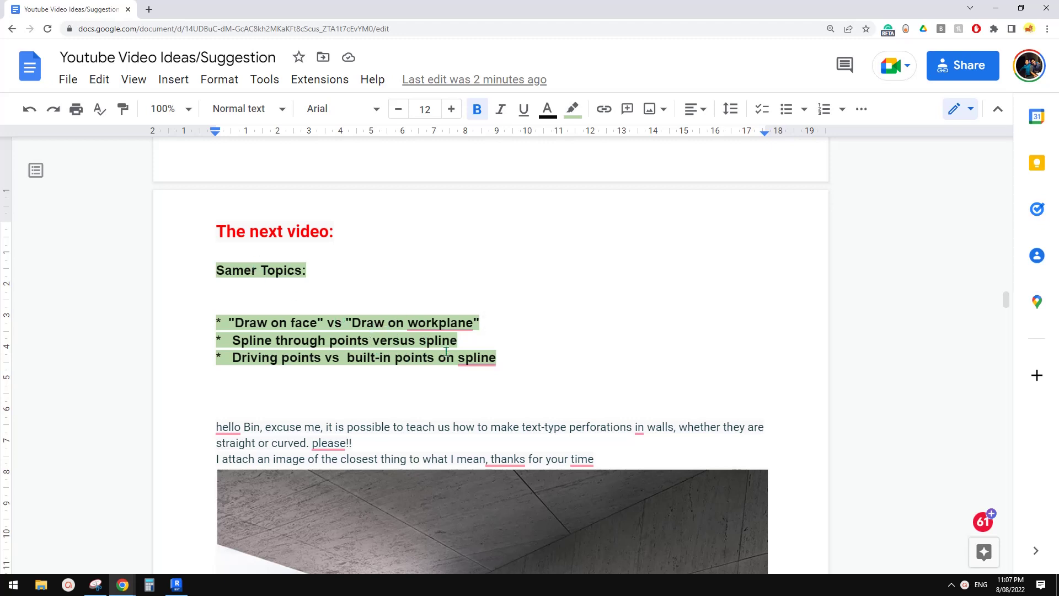
# Review the listed topics on drawing on face versus work plane and on spline points.
pyautogui.moveTo(461, 358); pyautogui.dragTo(231, 278)
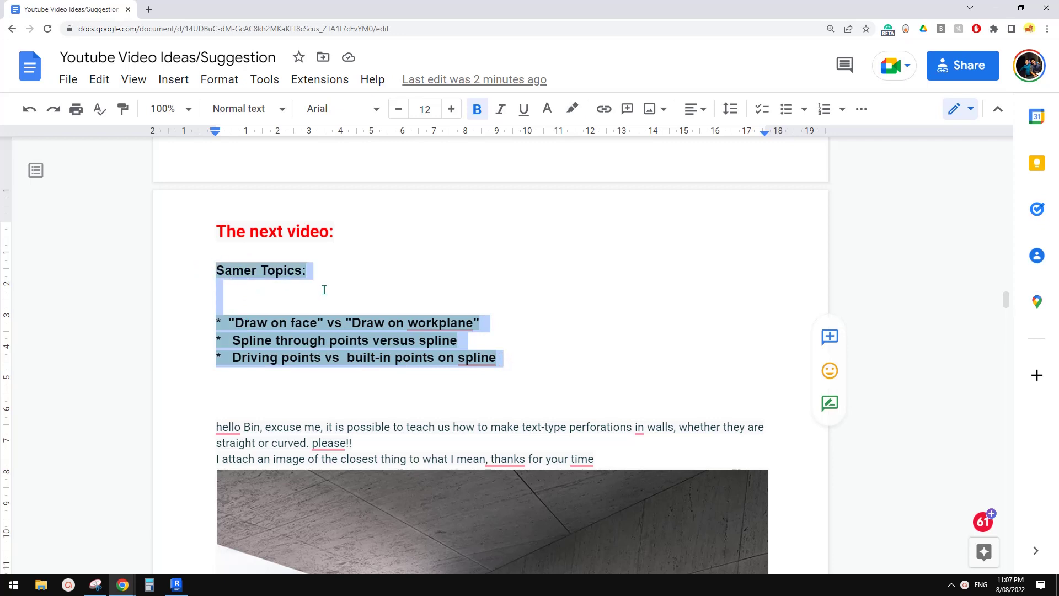
pyautogui.click(388, 270)
pyautogui.doubleClick(540, 322)
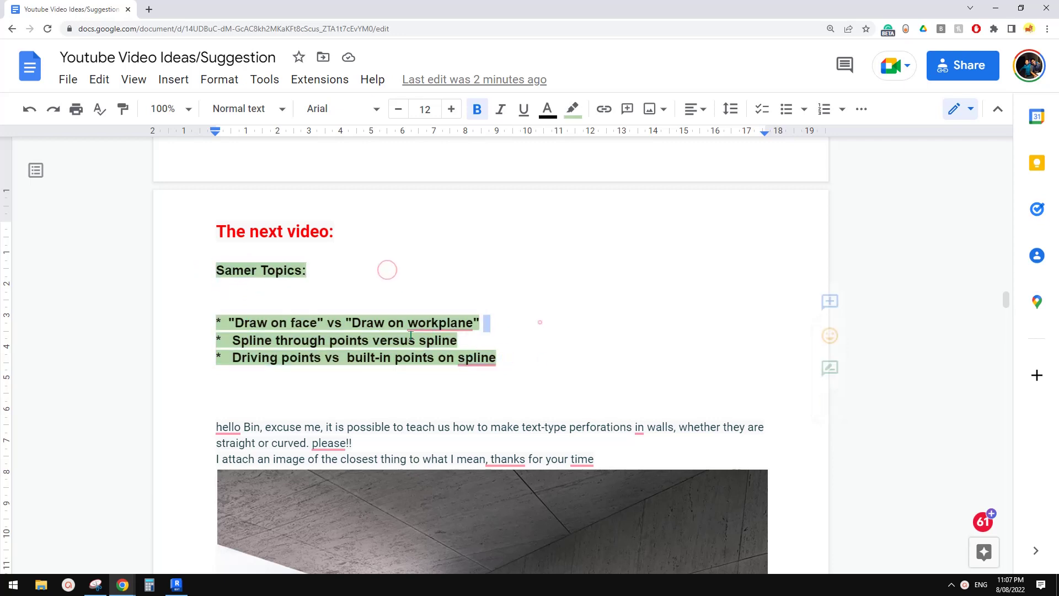
pyautogui.click(176, 585)
pyautogui.click(95, 161)
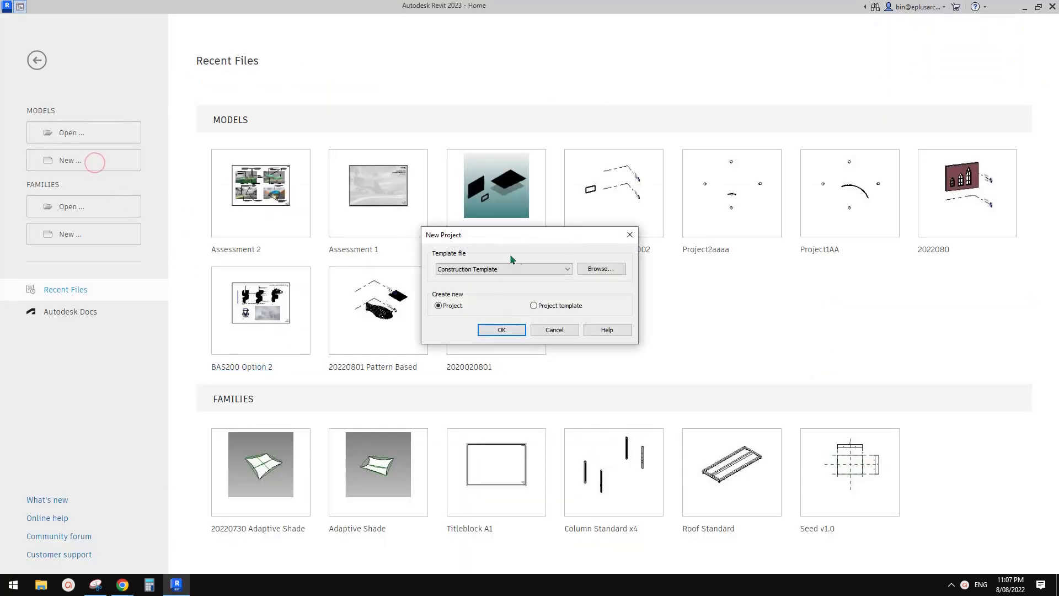
pyautogui.click(524, 268)
pyautogui.click(526, 268)
pyautogui.moveTo(123, 584)
pyautogui.click(289, 541)
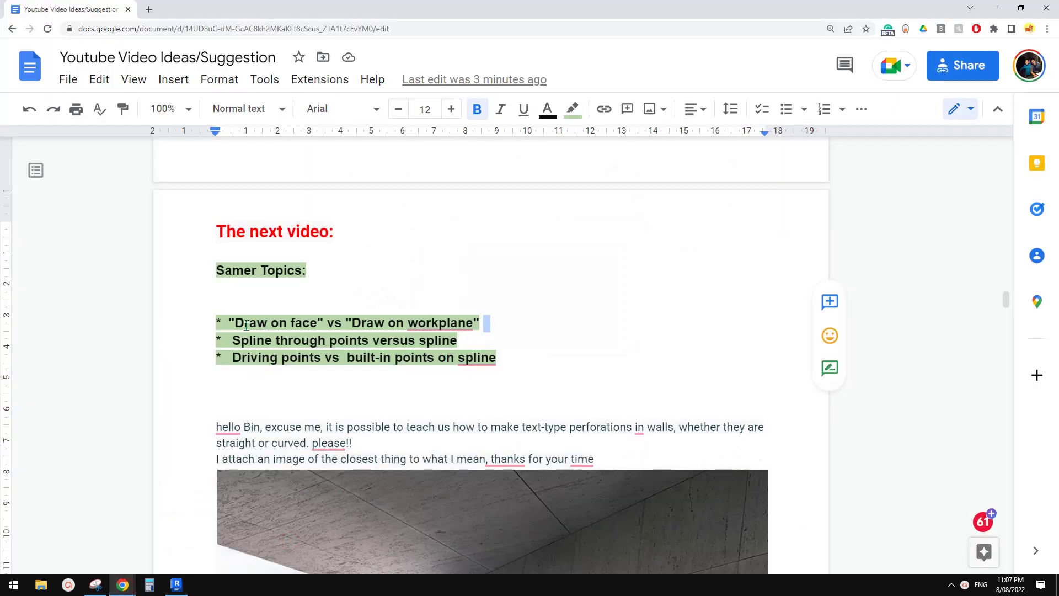
pyautogui.moveTo(441, 324)
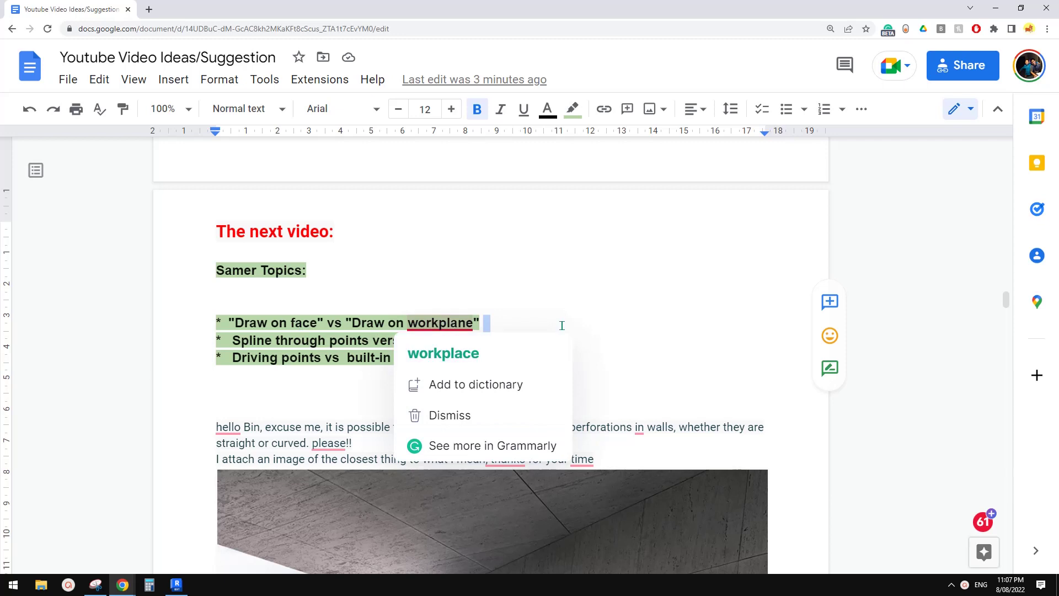
# Switch to Revit, dismiss the New Project dialog and create a family from the Metric Generic Model Pattern Based template.
pyautogui.click(176, 585)
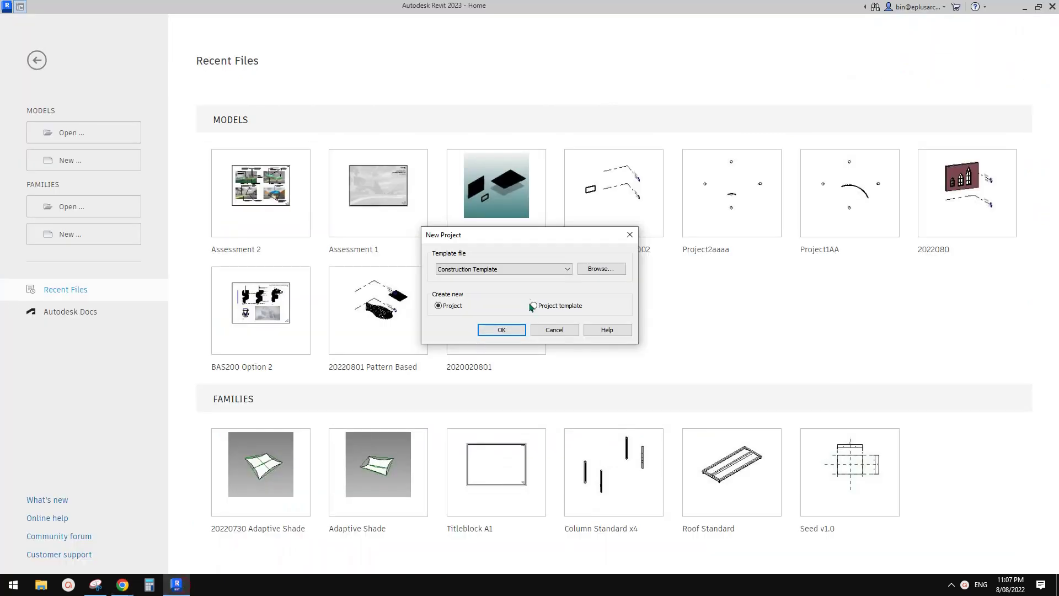
pyautogui.click(555, 329)
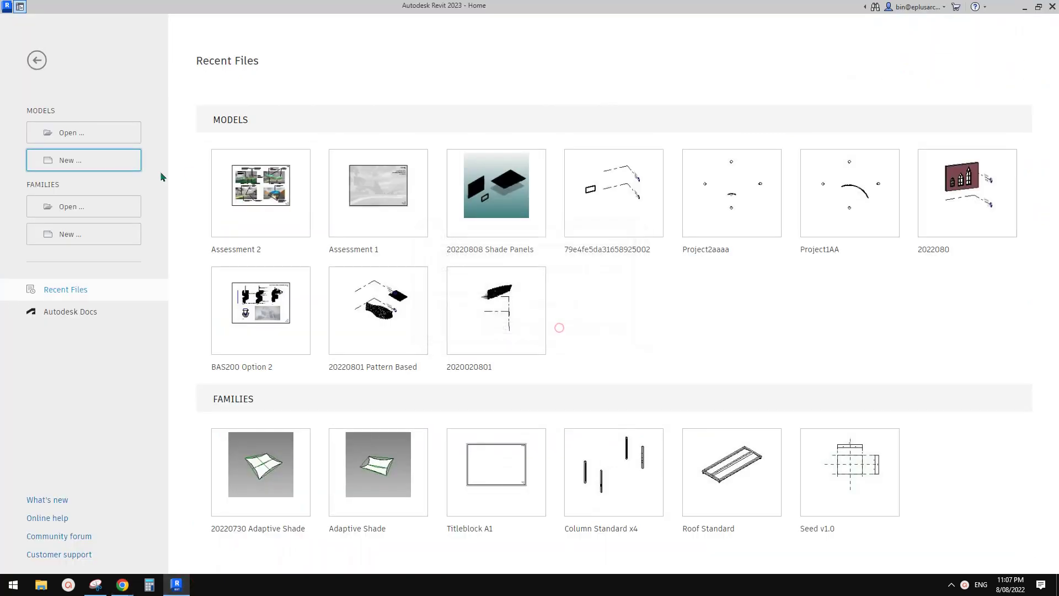
pyautogui.click(94, 238)
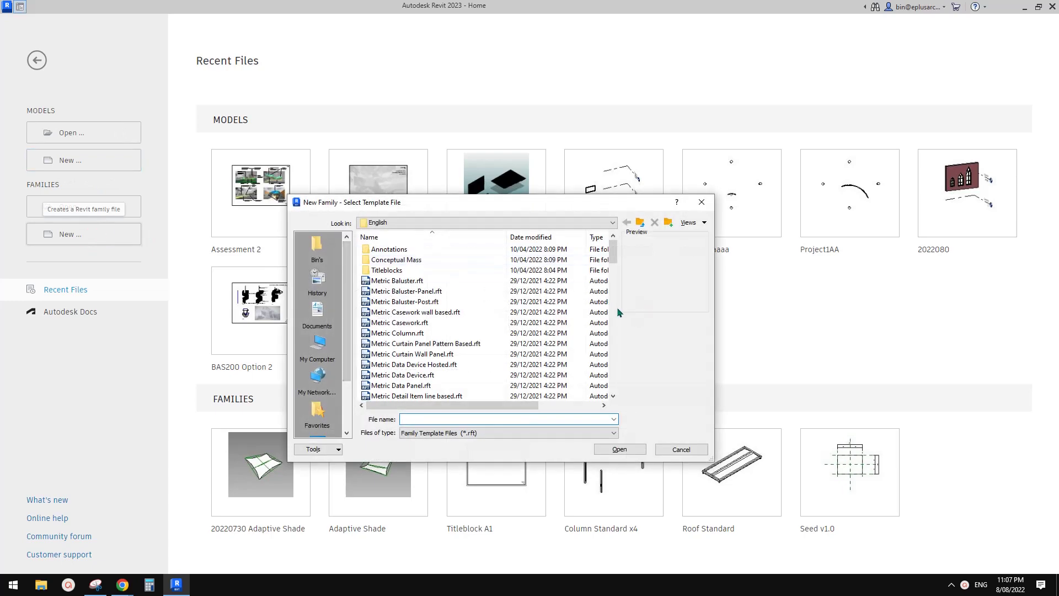
pyautogui.scroll(-8, 459, 366)
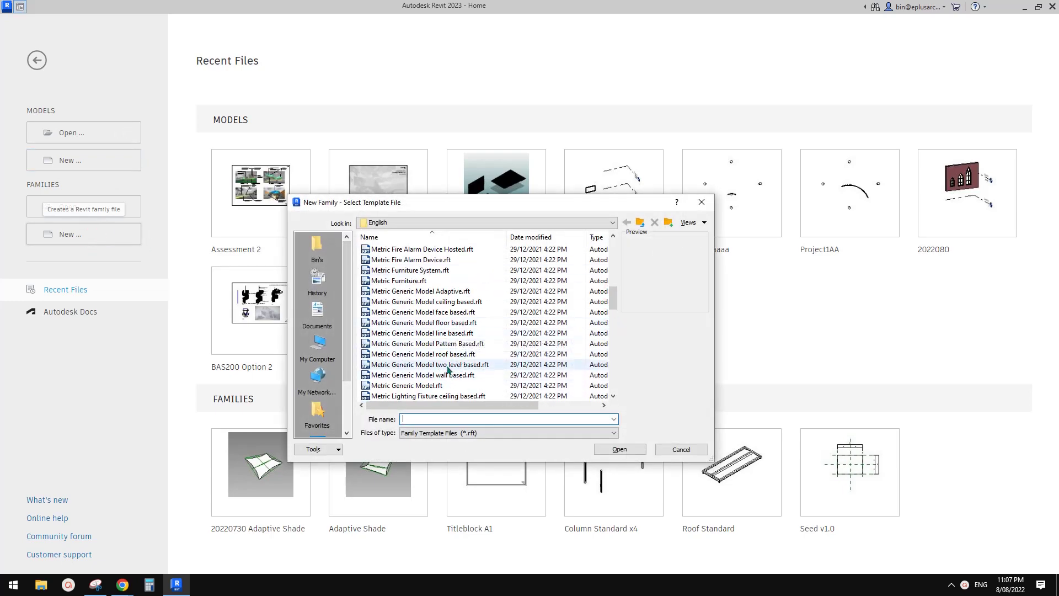
pyautogui.doubleClick(460, 343)
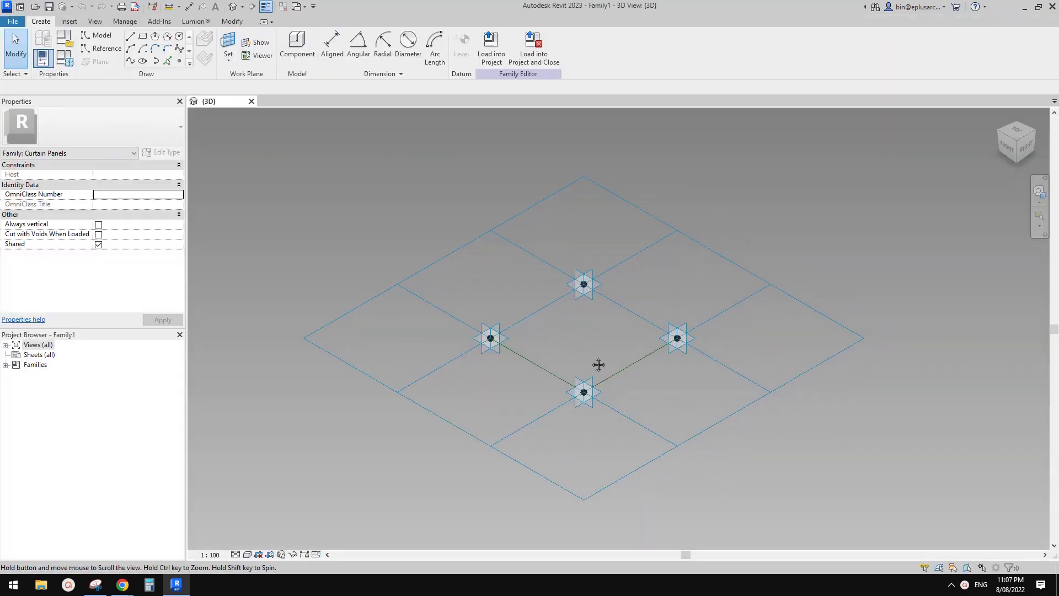
pyautogui.moveTo(598, 364); pyautogui.dragTo(596, 370, button='middle')
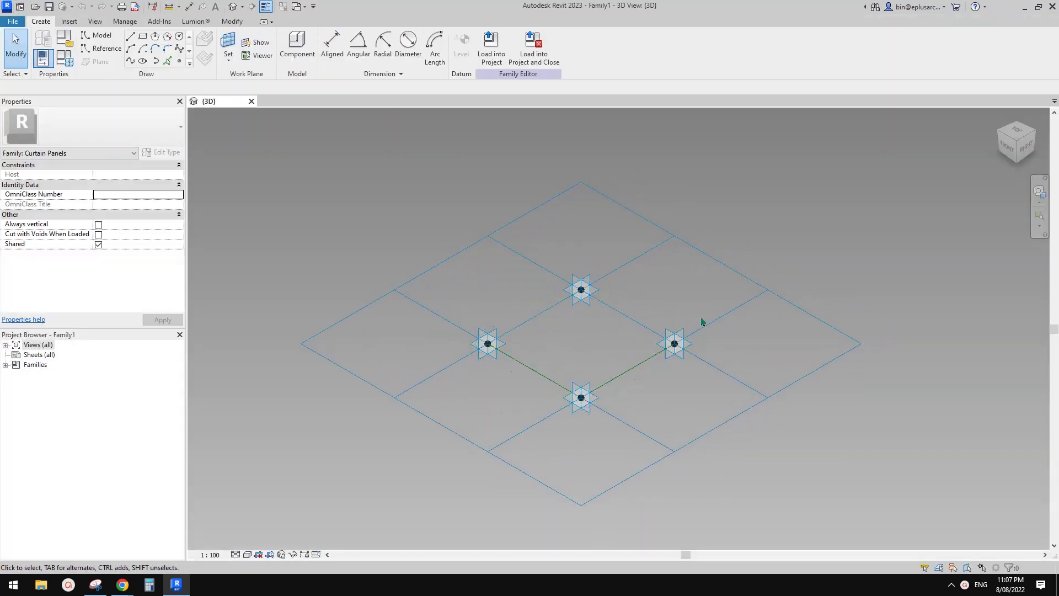
pyautogui.moveTo(830, 311); pyautogui.dragTo(820, 321, button='middle')
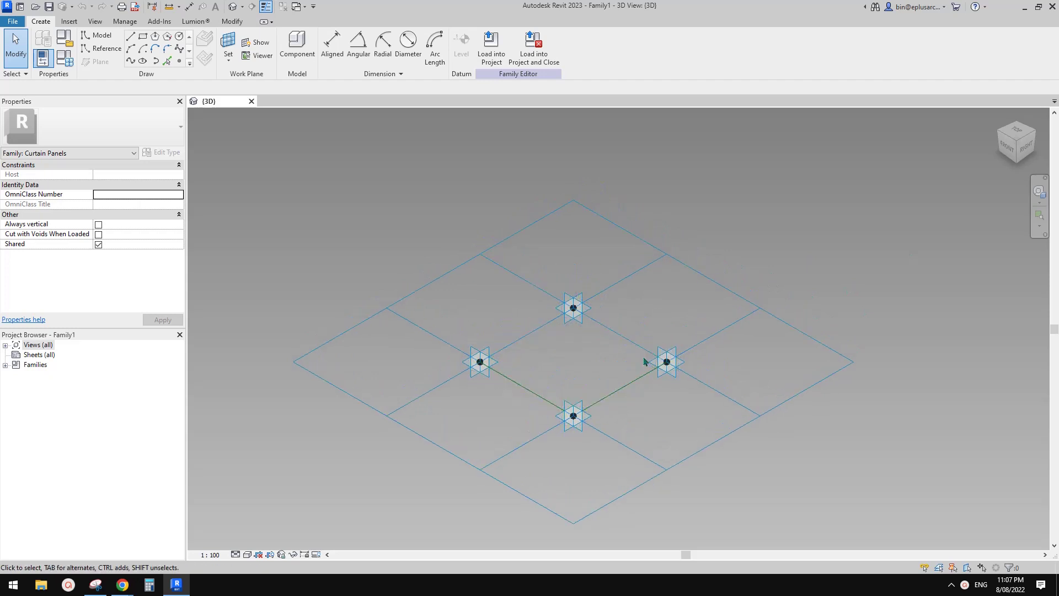
pyautogui.press('Tab')
pyautogui.scroll(1, 598, 335)
pyautogui.keyDown('shift'); pyautogui.moveTo(657, 401); pyautogui.dragTo(634, 380, button='middle'); pyautogui.keyUp('shift')
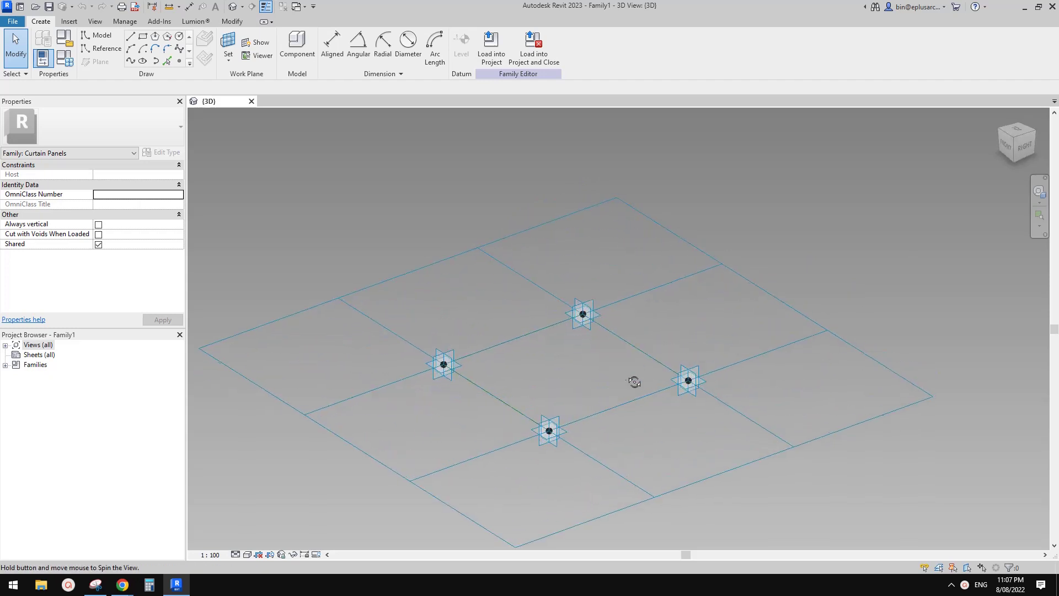
pyautogui.click(179, 61)
pyautogui.keyDown('shift'); pyautogui.moveTo(485, 237); pyautogui.dragTo(532, 299, button='middle'); pyautogui.keyUp('shift')
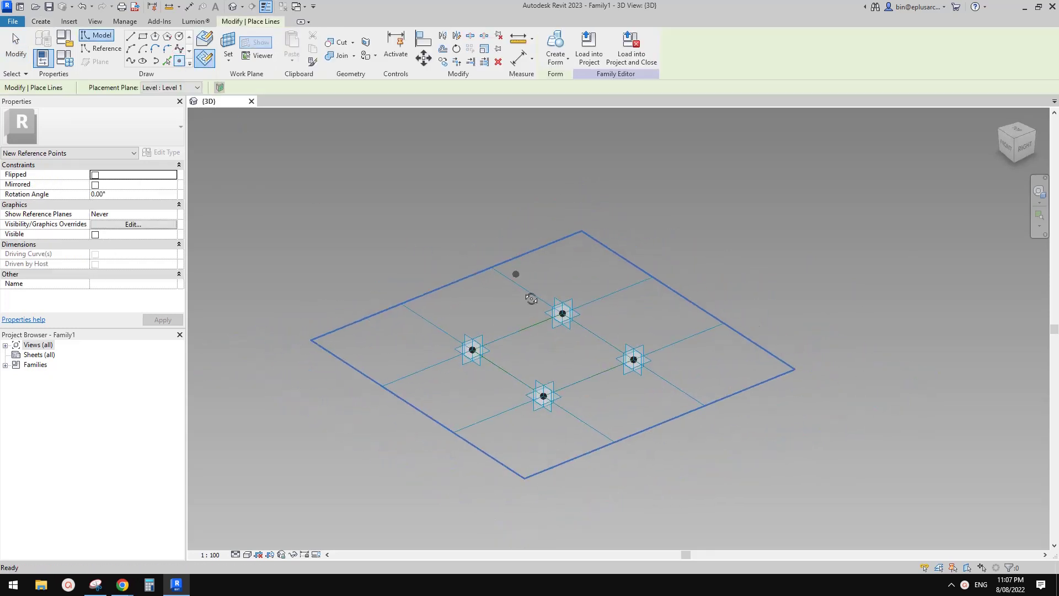
pyautogui.moveTo(603, 270); pyautogui.dragTo(633, 289, button='middle')
pyautogui.press('Escape')
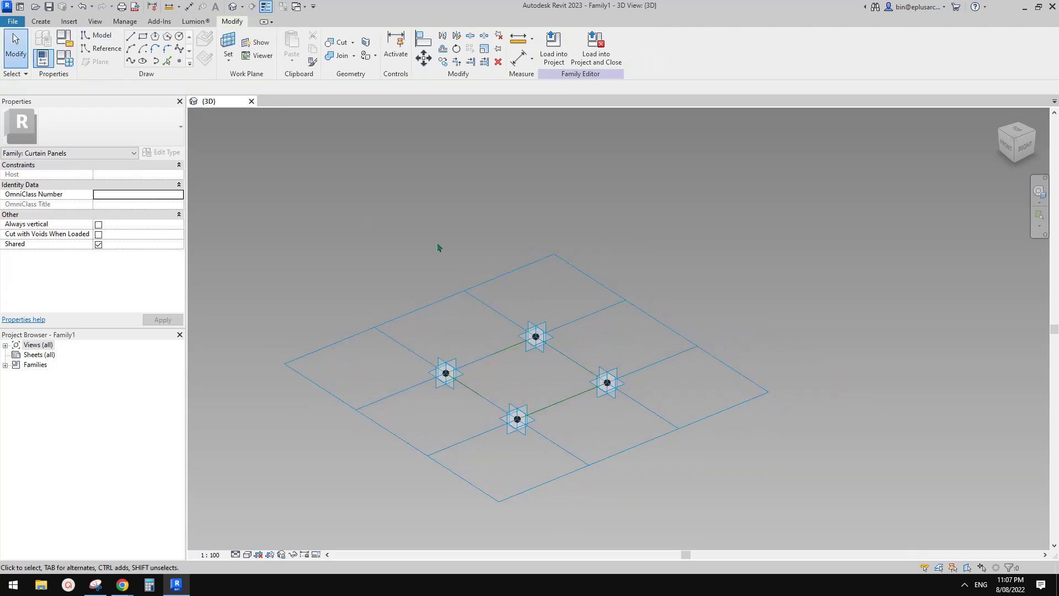
pyautogui.scroll(2, 519, 242)
pyautogui.keyDown('shift'); pyautogui.moveTo(519, 242); pyautogui.dragTo(508, 292, button='middle'); pyautogui.keyUp('shift')
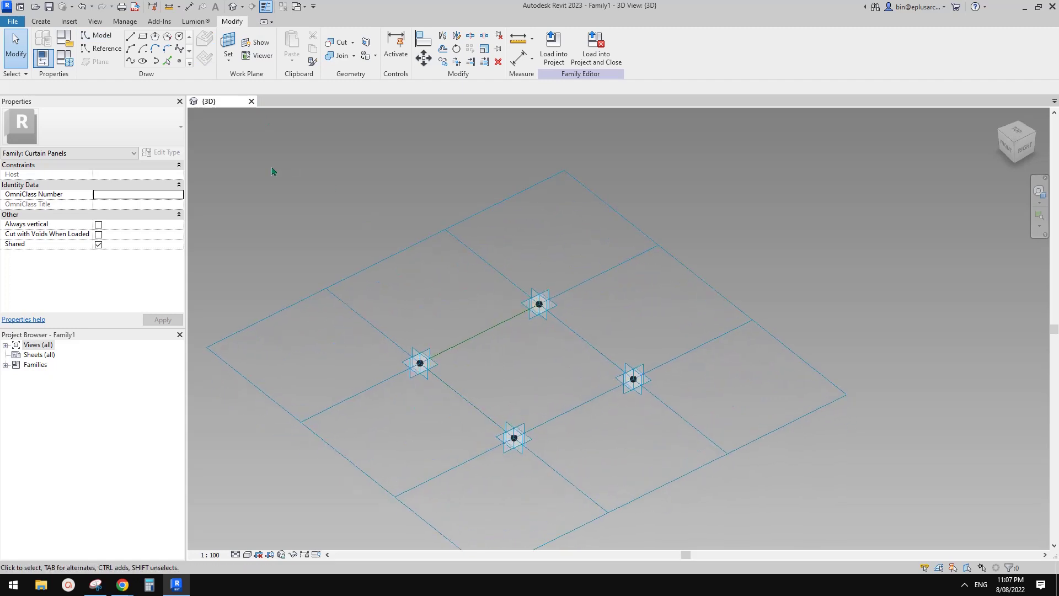
# Using Draw on Face, place a reference point on the reference line between the rear and left adaptive points.
pyautogui.click(178, 61)
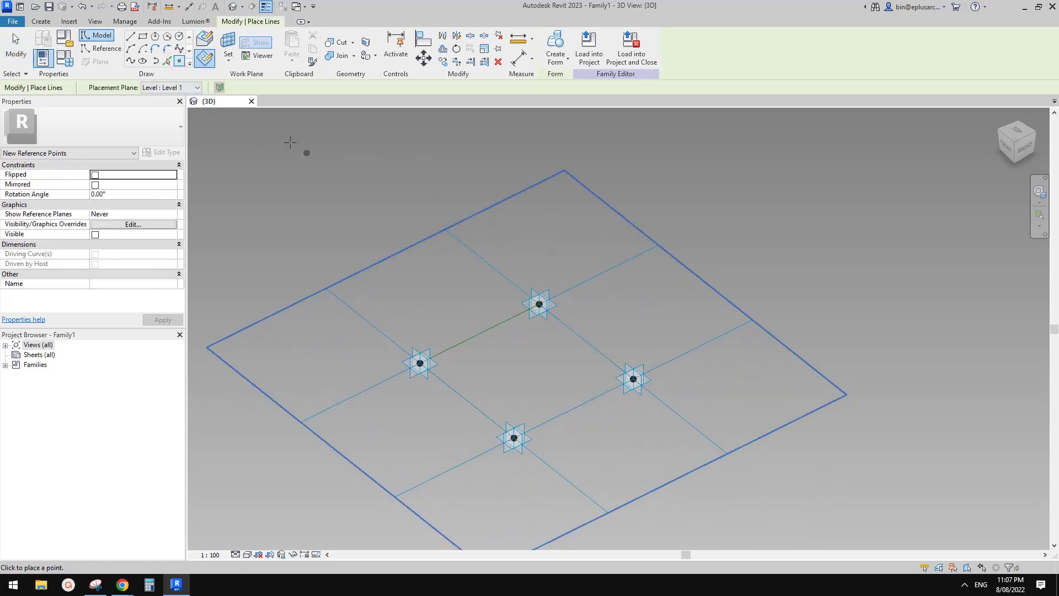
pyautogui.moveTo(424, 189); pyautogui.dragTo(427, 200, button='middle')
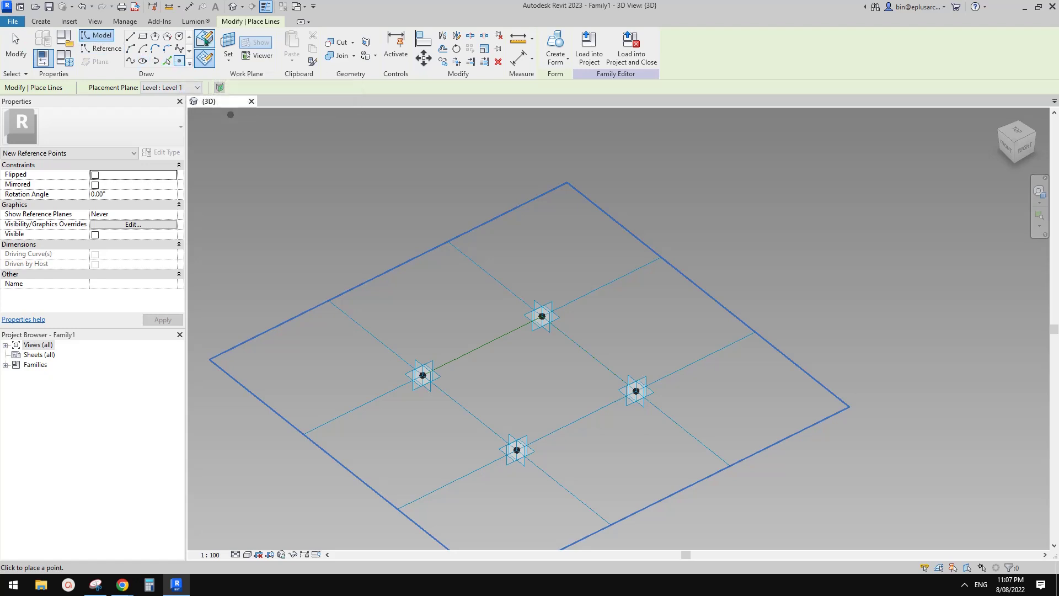
pyautogui.click(205, 40)
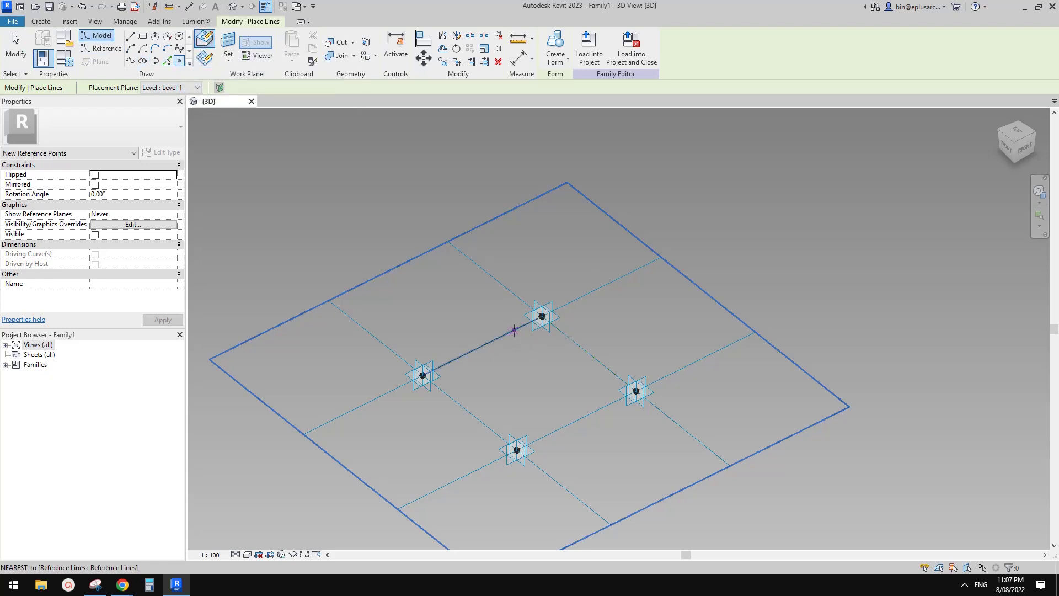
pyautogui.moveTo(497, 348); pyautogui.dragTo(503, 359, button='middle')
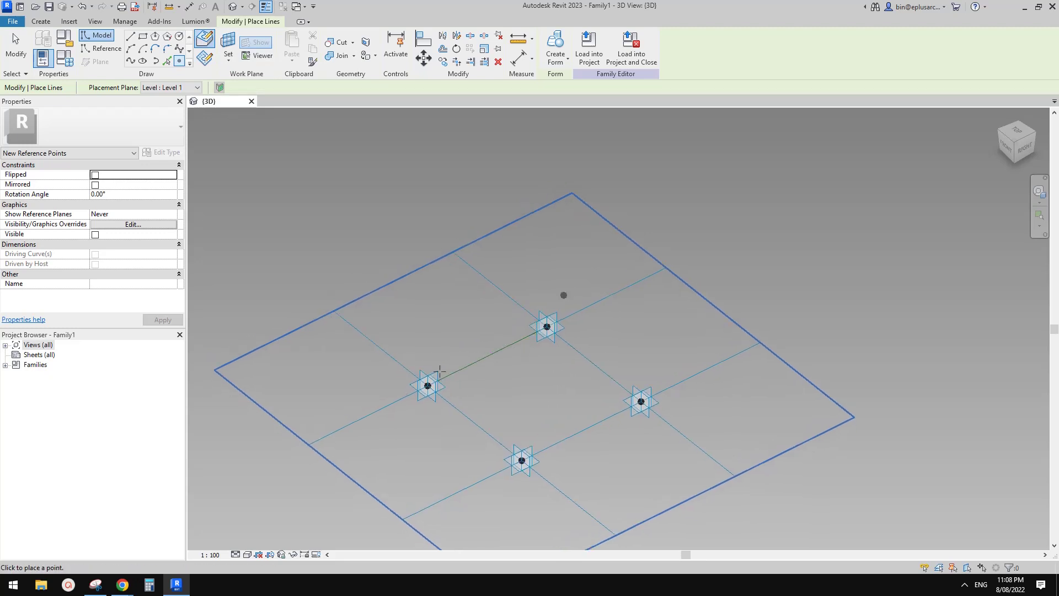
pyautogui.scroll(2, 584, 359)
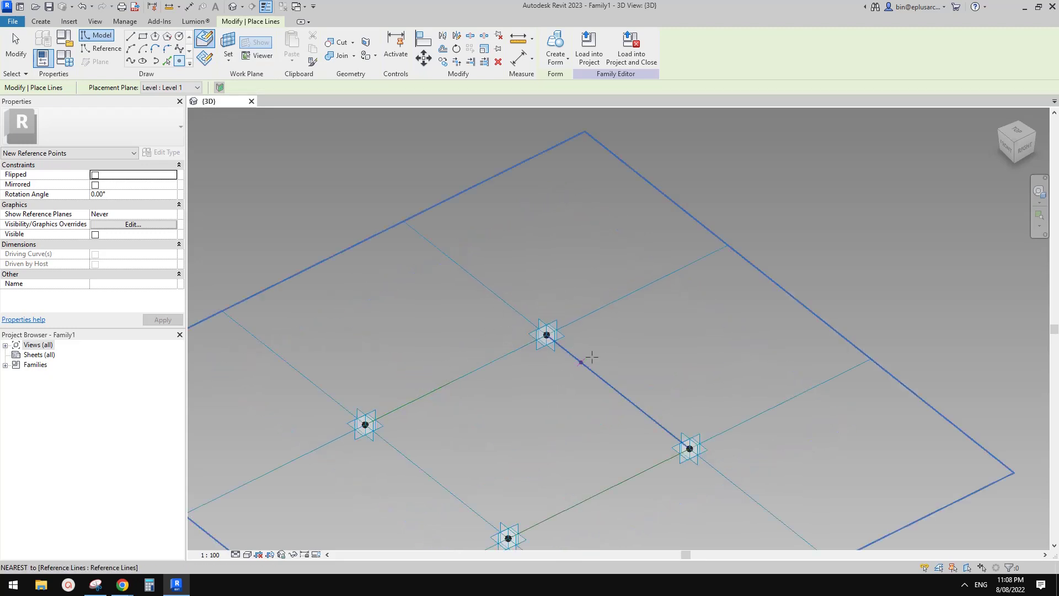
pyautogui.click(496, 360)
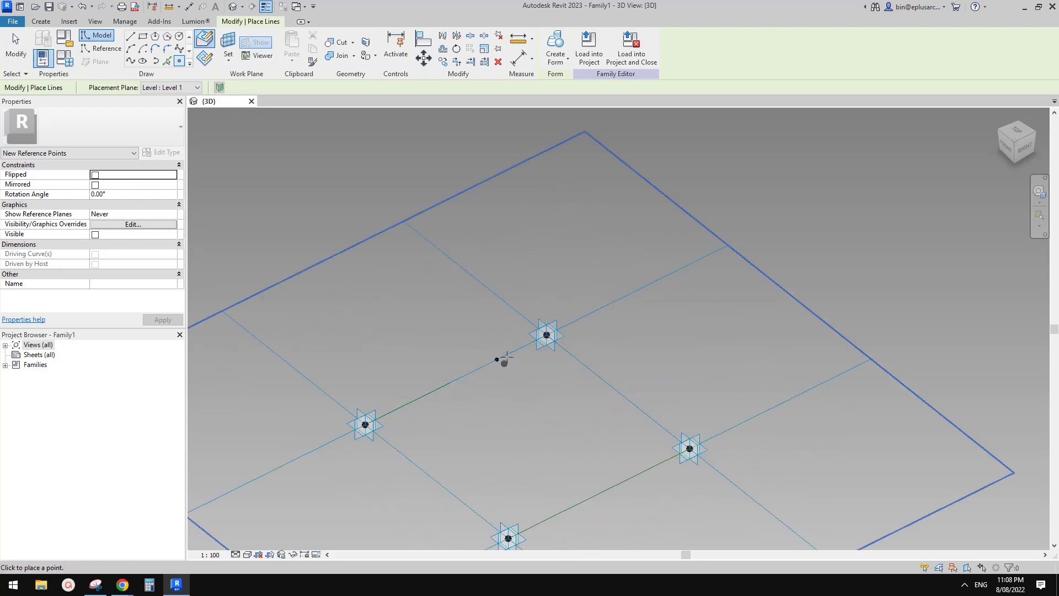
# Slide the hosted point back and forth along its reference line, leaving it at a normalized curve parameter of about 0.48.
pyautogui.press('Escape')
pyautogui.moveTo(499, 361)
pyautogui.mouseDown()
pyautogui.moveTo(453, 405)
pyautogui.moveTo(544, 358)
pyautogui.moveTo(467, 389)
pyautogui.moveTo(511, 373)
pyautogui.mouseUp()
pyautogui.moveTo(387, 434); pyautogui.dragTo(592, 345)
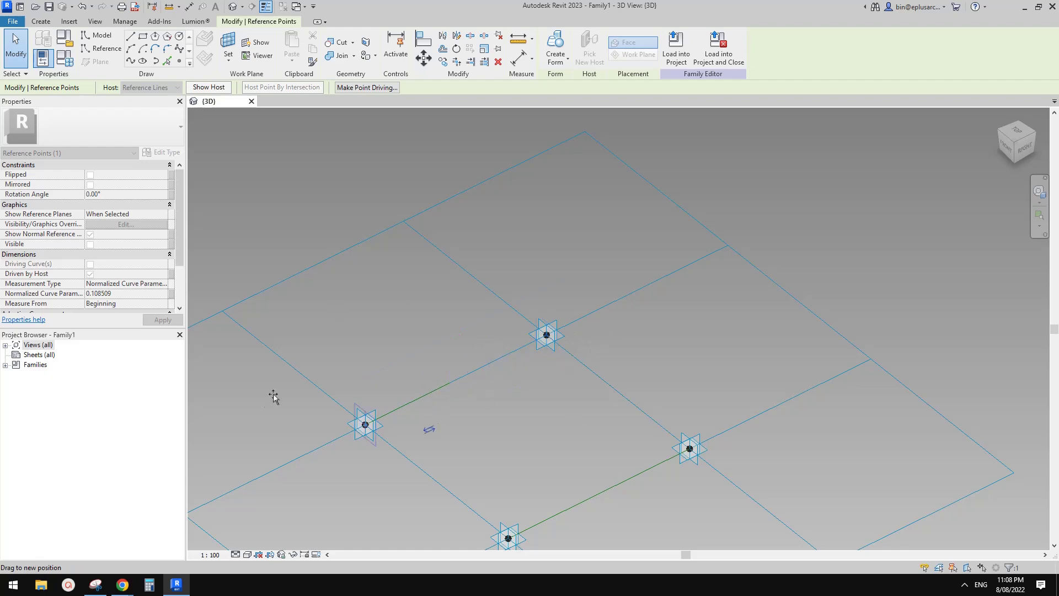
pyautogui.moveTo(470, 365); pyautogui.dragTo(458, 380)
pyautogui.keyDown('shift'); pyautogui.moveTo(628, 410); pyautogui.dragTo(584, 352, button='middle'); pyautogui.keyUp('shift')
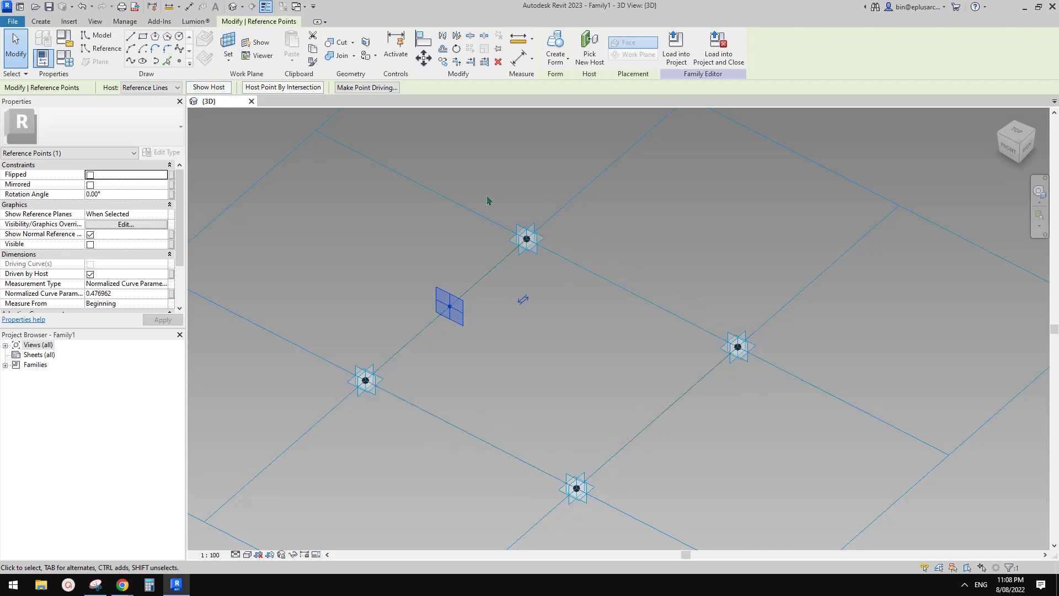
pyautogui.keyDown('shift'); pyautogui.moveTo(506, 255); pyautogui.dragTo(461, 249, button='middle'); pyautogui.keyUp('shift')
# Set the hosted point's plane as the work plane and place a second reference point on it at the same location.
pyautogui.click(180, 62)
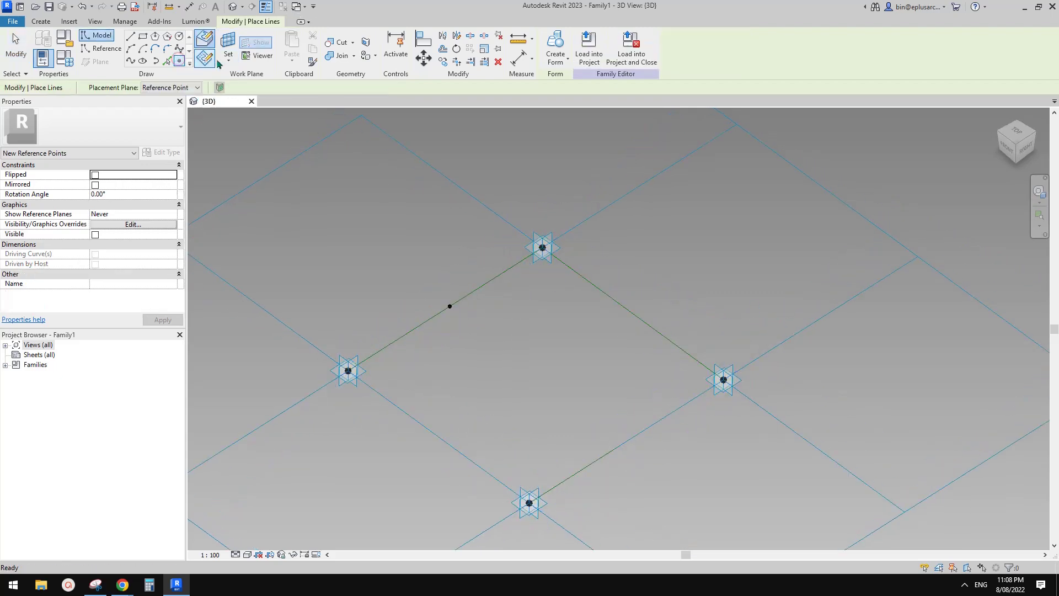
pyautogui.press('Escape')
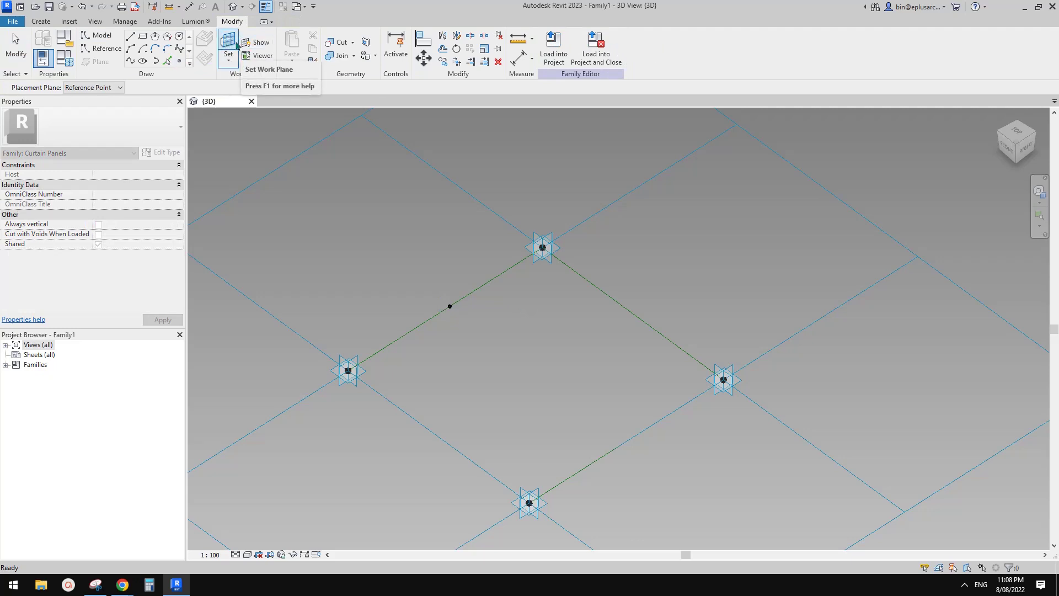
pyautogui.keyDown('shift'); pyautogui.moveTo(491, 170); pyautogui.dragTo(661, 258, button='middle'); pyautogui.keyUp('shift')
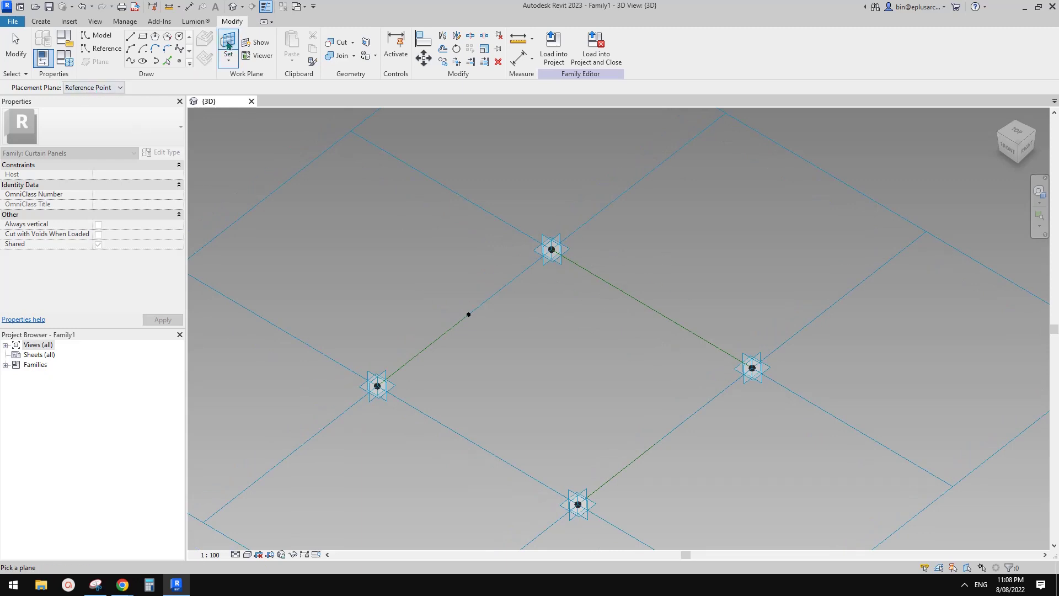
pyautogui.click(469, 314)
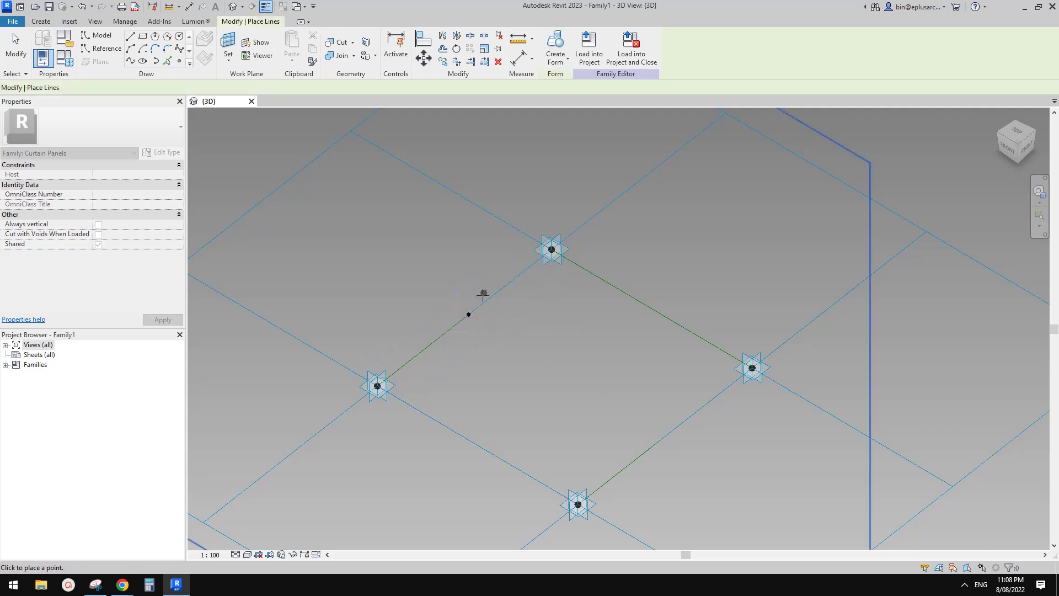
pyautogui.click(471, 313)
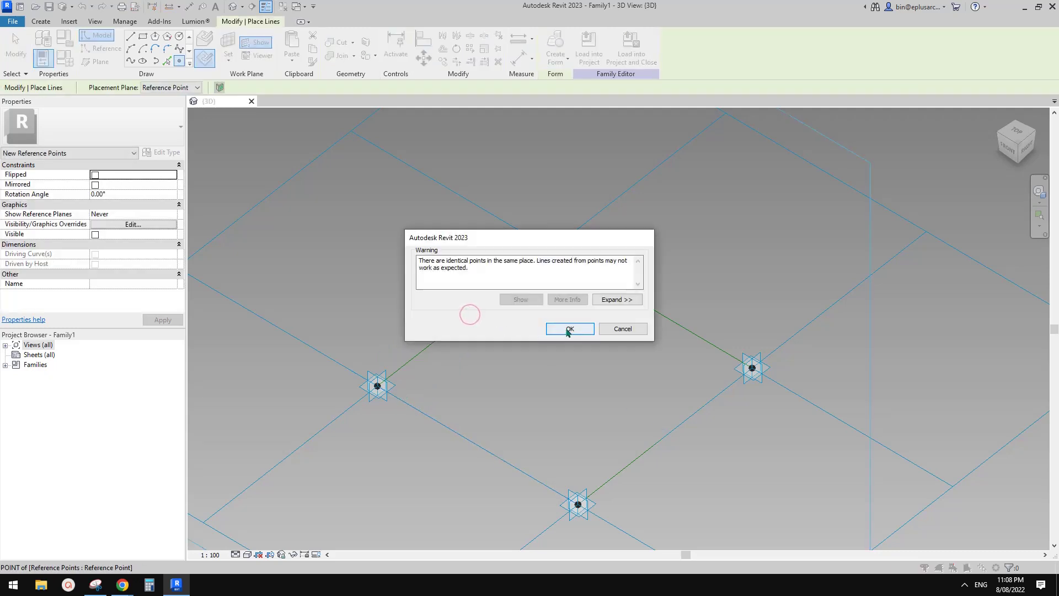
pyautogui.click(566, 327)
pyautogui.press('Escape')
pyautogui.press('Escape')
# Move the second point away towards the left adaptive point, and slide the hosted point along its reference line.
pyautogui.click(468, 315)
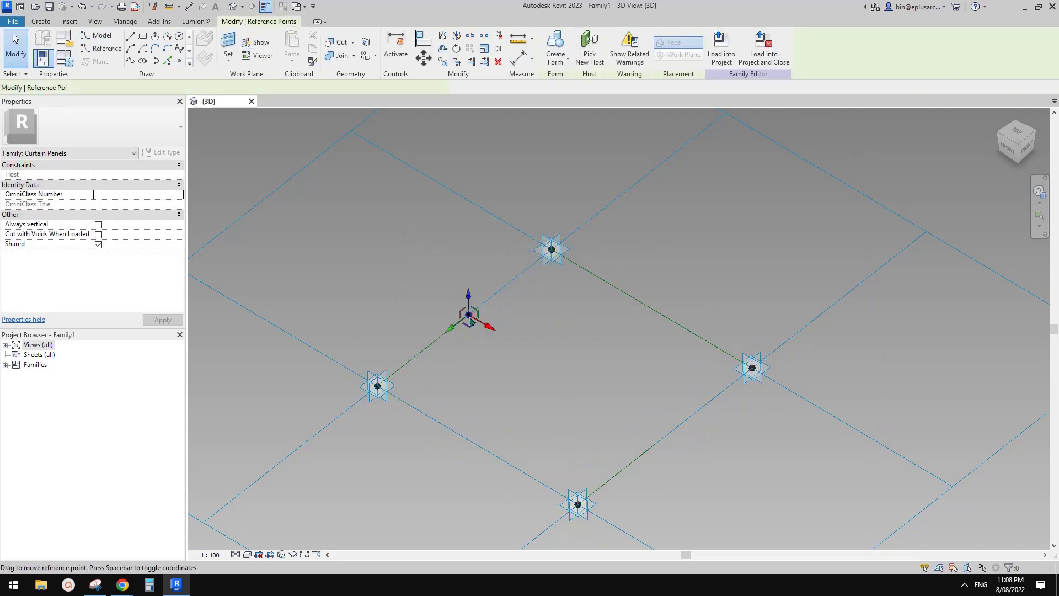
pyautogui.moveTo(462, 329); pyautogui.dragTo(430, 344)
pyautogui.press('Escape')
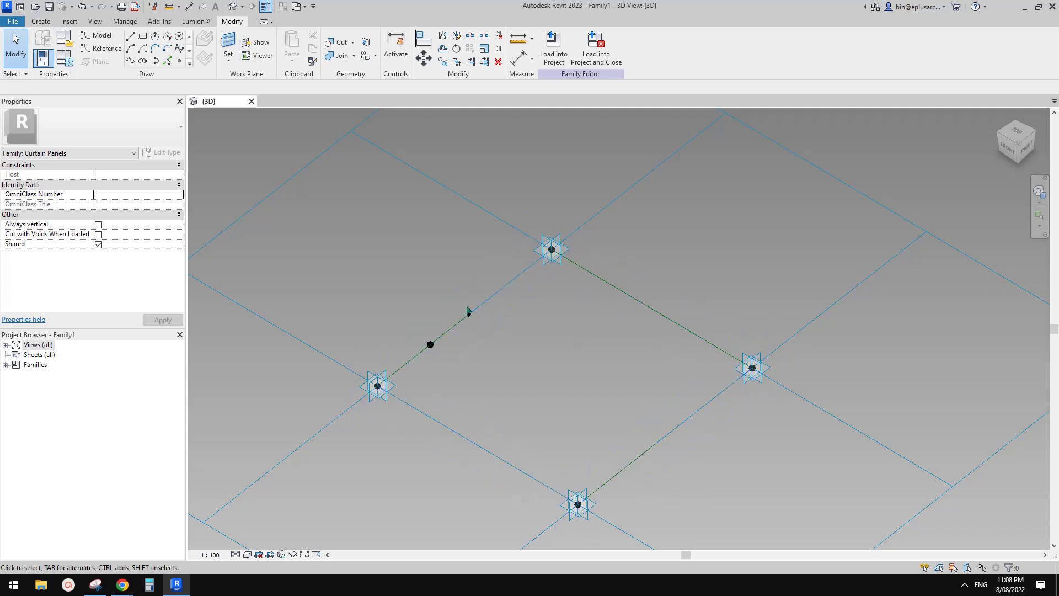
pyautogui.moveTo(477, 313); pyautogui.dragTo(403, 386)
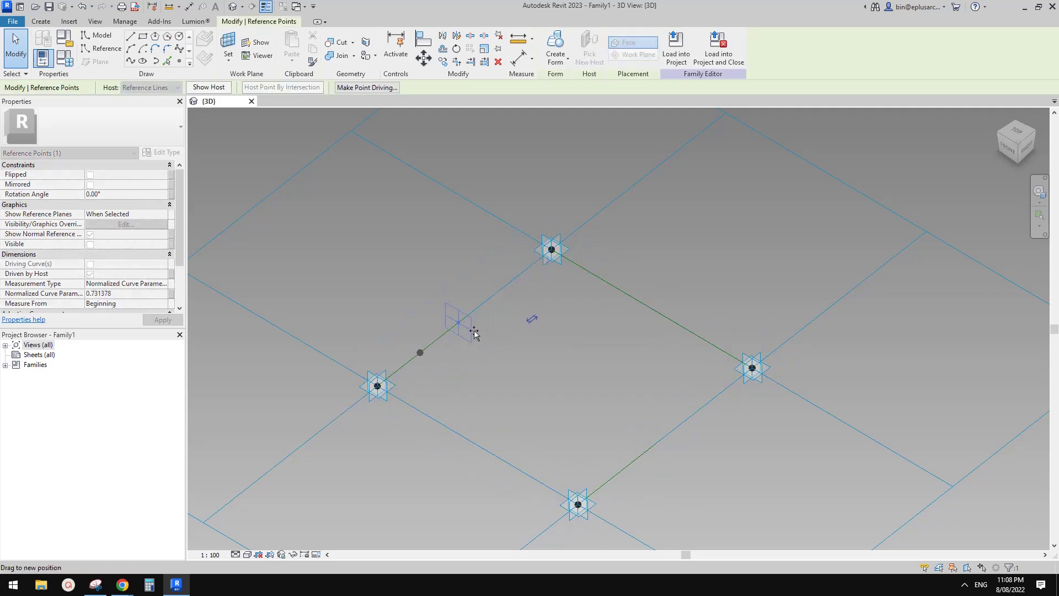
pyautogui.moveTo(474, 334); pyautogui.dragTo(479, 330)
# Set the hosted point's plane as the work plane and place another reference point on it, coincident with the hosted point.
pyautogui.click(179, 61)
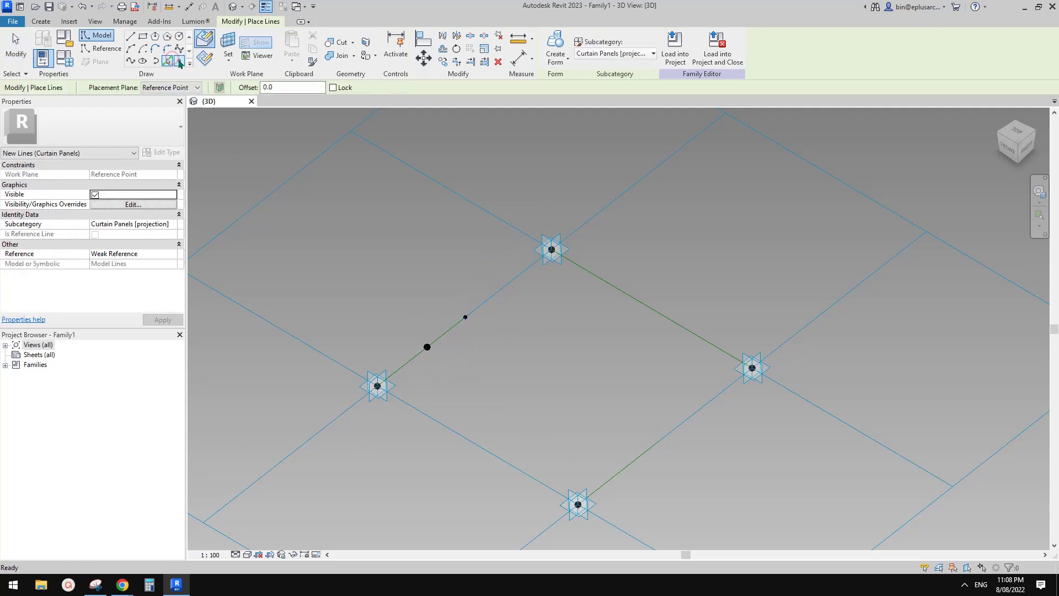
pyautogui.press('Escape')
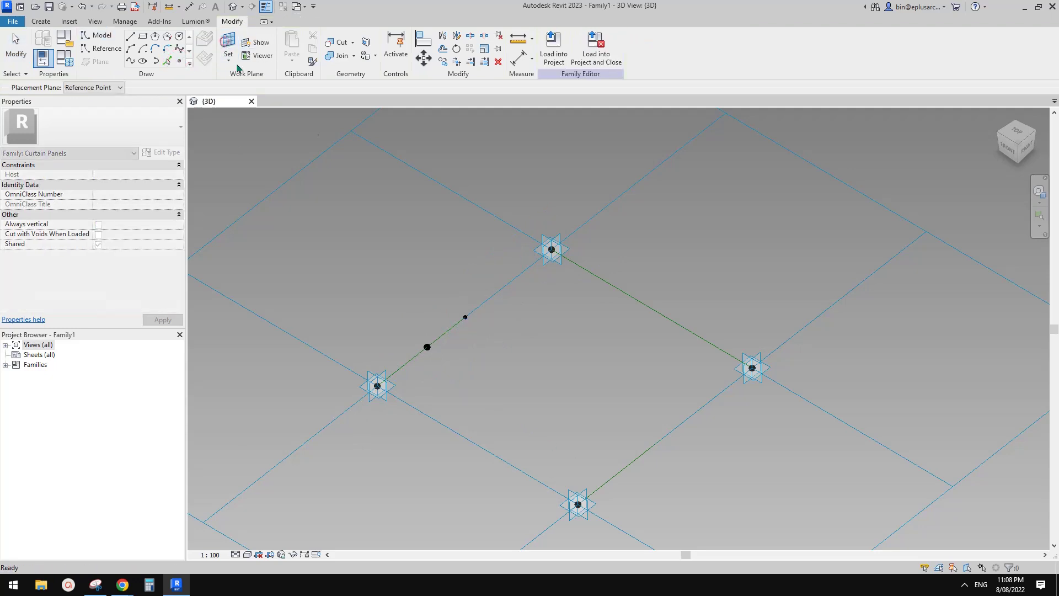
pyautogui.scroll(2, 465, 317)
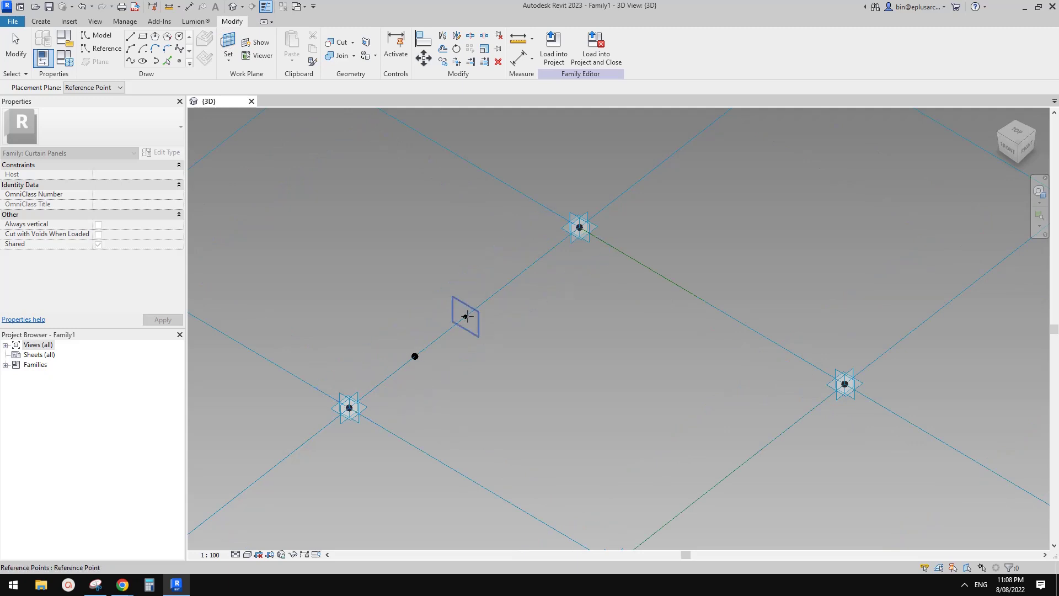
pyautogui.press('Return')
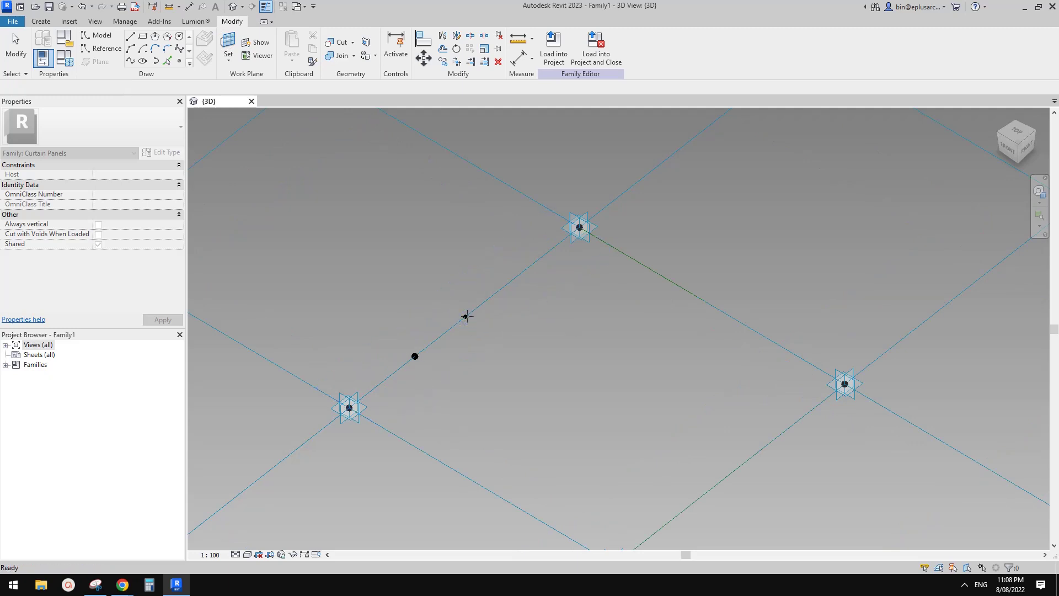
pyautogui.click(466, 318)
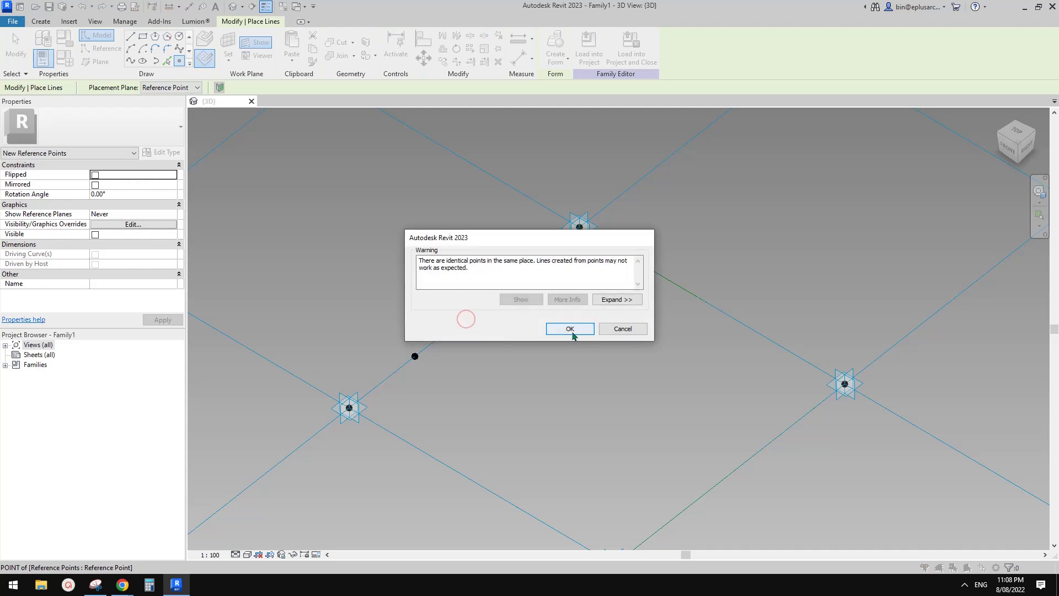
pyautogui.press('Return')
pyautogui.press('Escape')
# Raise the newly placed reference point vertically above the hosted point, to an offset of about 480.
pyautogui.click(467, 315)
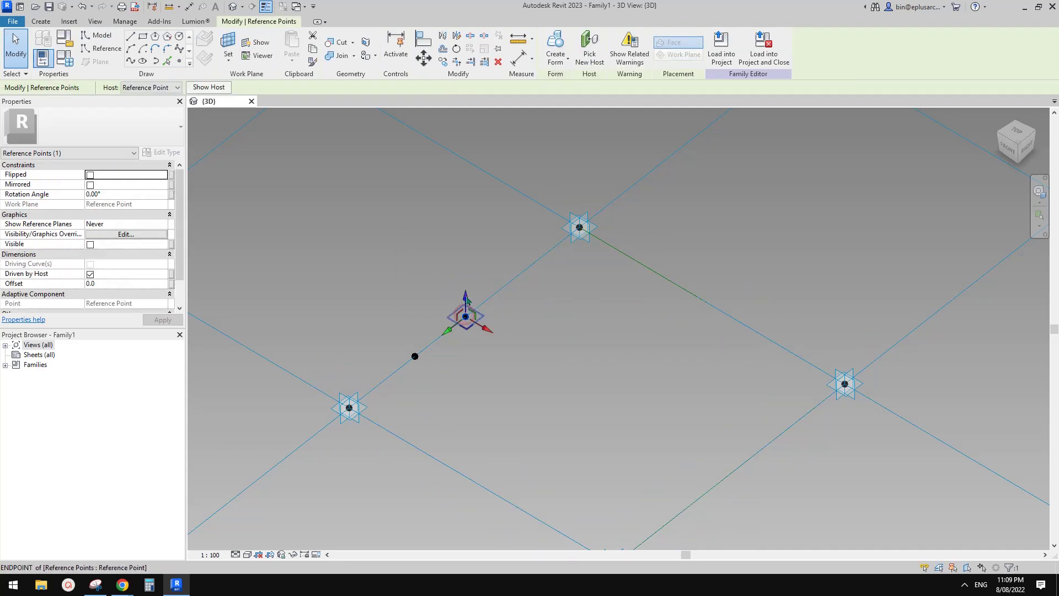
pyautogui.moveTo(466, 299); pyautogui.dragTo(466, 259)
pyautogui.keyDown('shift'); pyautogui.moveTo(476, 258); pyautogui.dragTo(462, 251, button='middle'); pyautogui.keyUp('shift')
# Slide the hosted point back and forth along its reference line, leaving it at a normalized curve parameter of about 0.377.
pyautogui.click(466, 325)
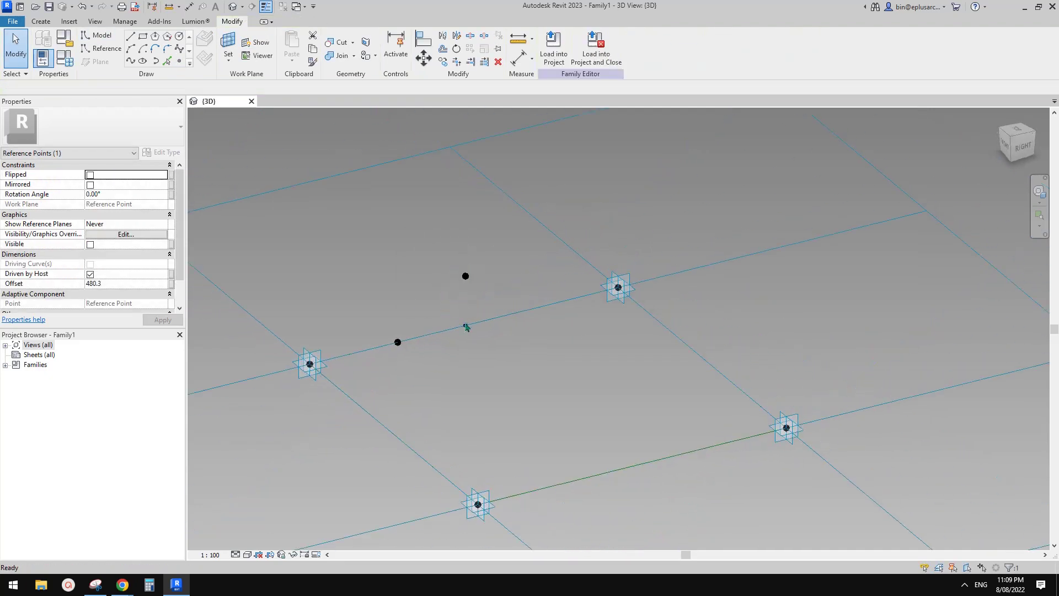
pyautogui.moveTo(466, 325); pyautogui.dragTo(509, 315)
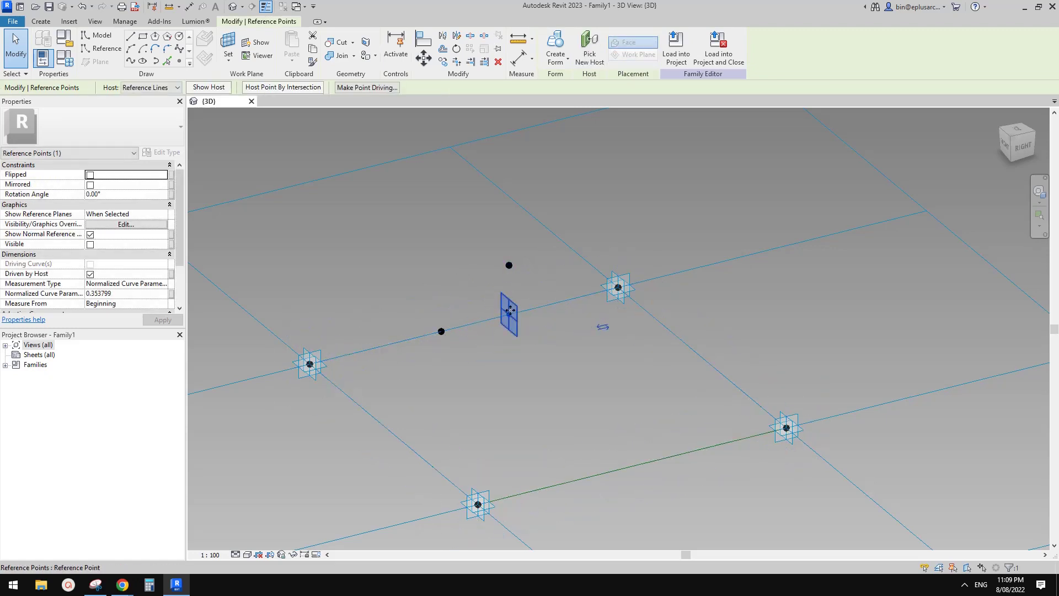
pyautogui.moveTo(520, 312); pyautogui.dragTo(503, 316)
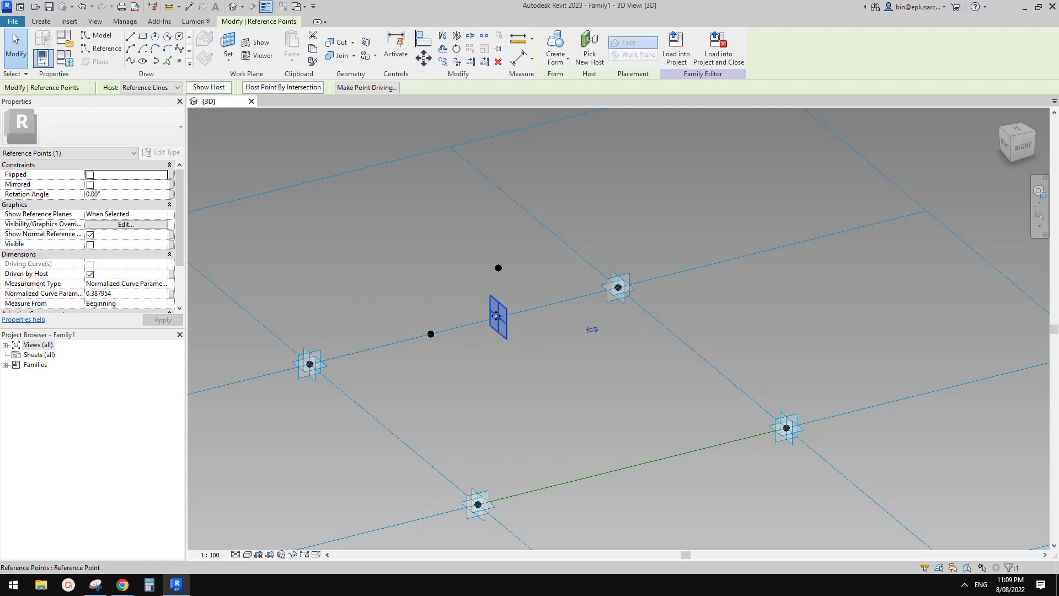
pyautogui.keyDown('shift'); pyautogui.moveTo(501, 322); pyautogui.dragTo(511, 318, button='middle'); pyautogui.keyUp('shift')
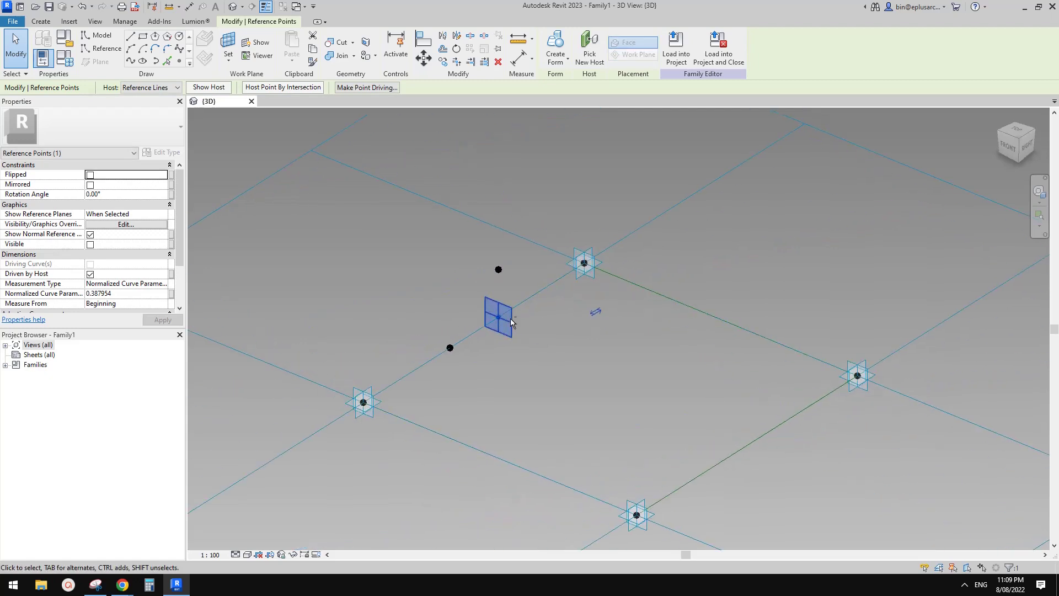
pyautogui.moveTo(503, 318); pyautogui.dragTo(533, 324)
pyautogui.keyDown('shift'); pyautogui.moveTo(534, 325); pyautogui.dragTo(517, 329, button='middle'); pyautogui.keyUp('shift')
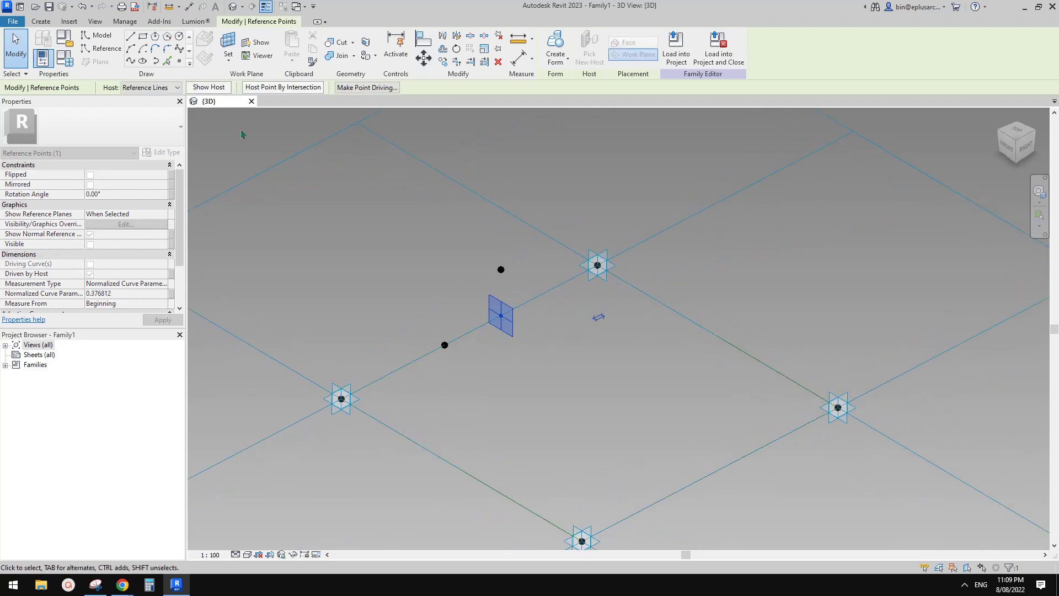
# Set the reference line's horizontal plane as the work plane and place a reference point on it between the hosted point and placement point 4.
pyautogui.click(180, 61)
pyautogui.click(227, 38)
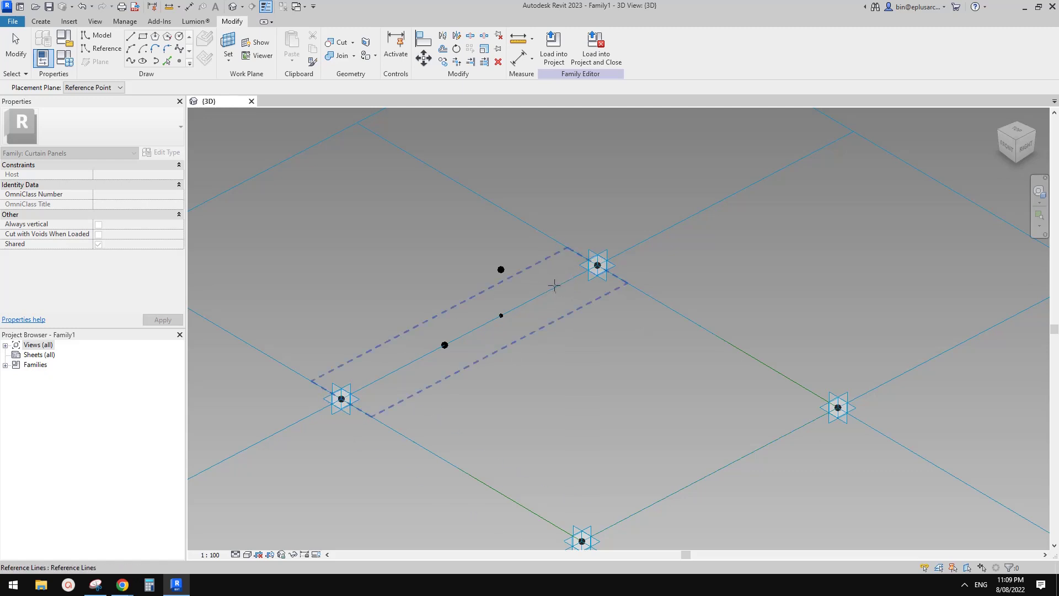
pyautogui.click(556, 285)
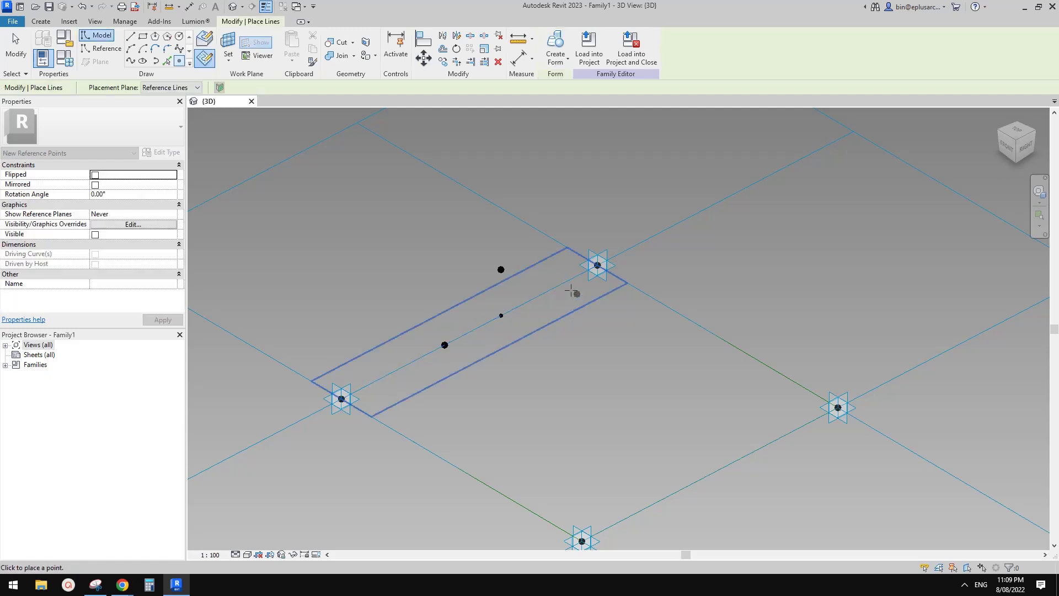
pyautogui.click(543, 293)
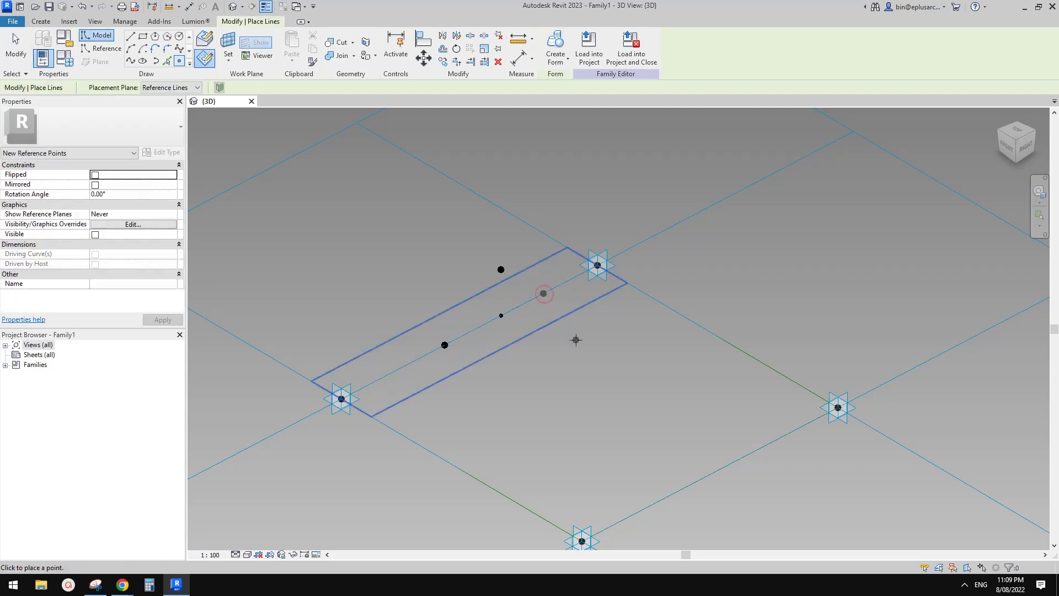
pyautogui.press('Escape')
pyautogui.press('Escape')
pyautogui.click(544, 295)
pyautogui.moveTo(545, 296)
pyautogui.keyDown('shift'); pyautogui.mouseDown(button='middle')
pyautogui.moveTo(603, 301)
pyautogui.moveTo(495, 323)
pyautogui.moveTo(564, 297)
pyautogui.mouseUp(button='middle'); pyautogui.keyUp('shift')
pyautogui.press('Escape')
# Raise placement point 4 slightly above the tile pattern grid in the right-side view.
pyautogui.click(608, 268)
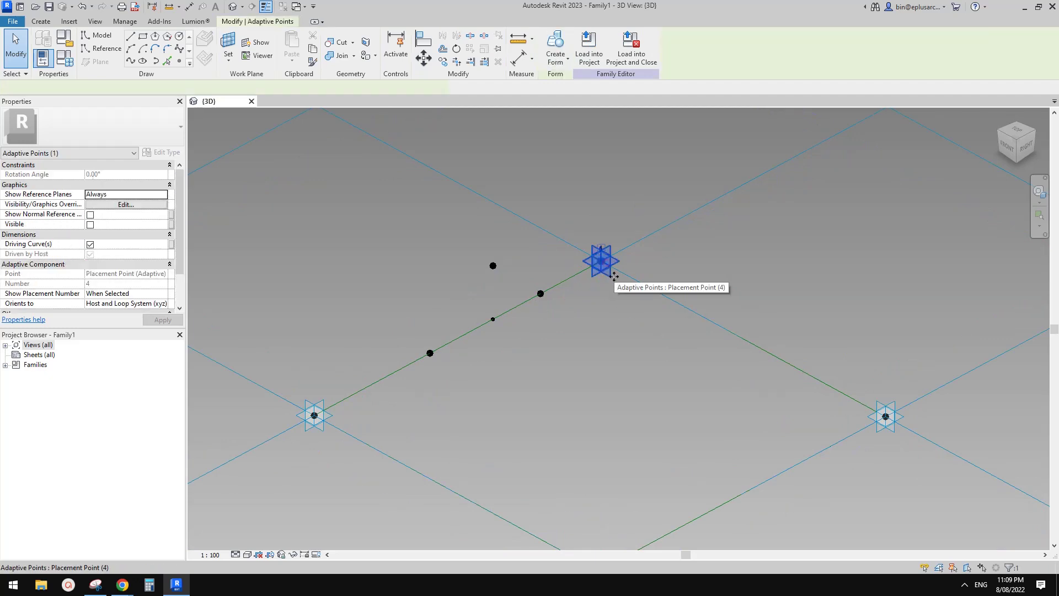
pyautogui.keyDown('shift'); pyautogui.moveTo(610, 265); pyautogui.dragTo(612, 279, button='middle'); pyautogui.keyUp('shift')
pyautogui.click(1027, 153)
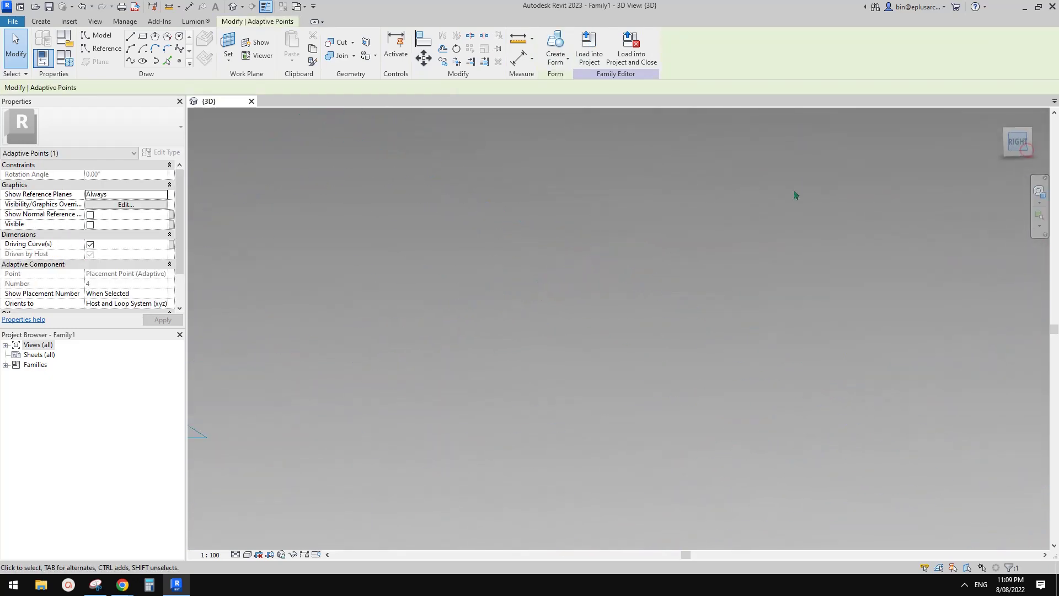
pyautogui.moveTo(603, 350); pyautogui.dragTo(664, 348, button='middle')
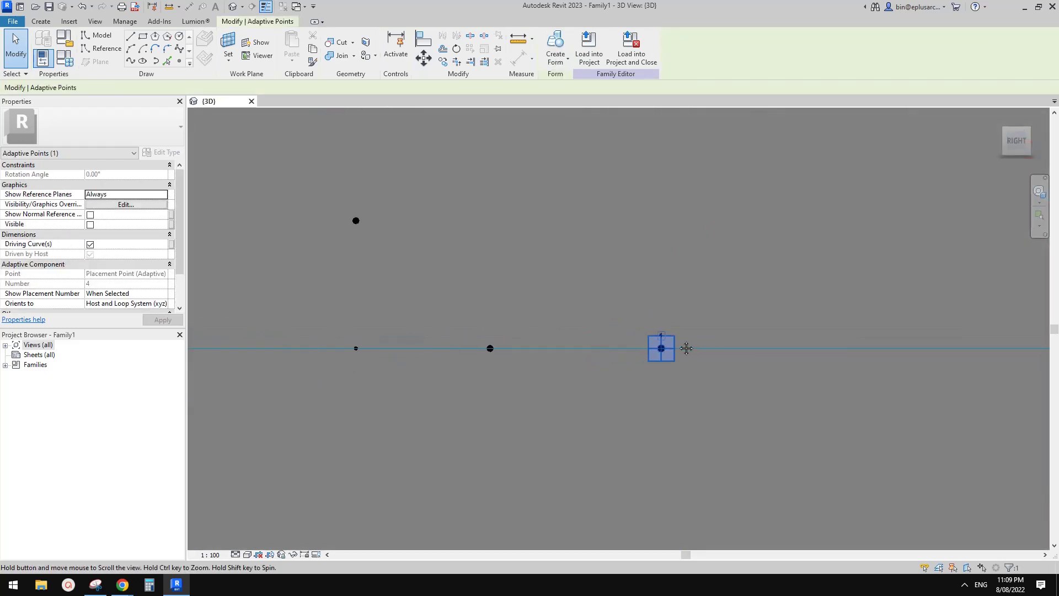
pyautogui.press('Up')
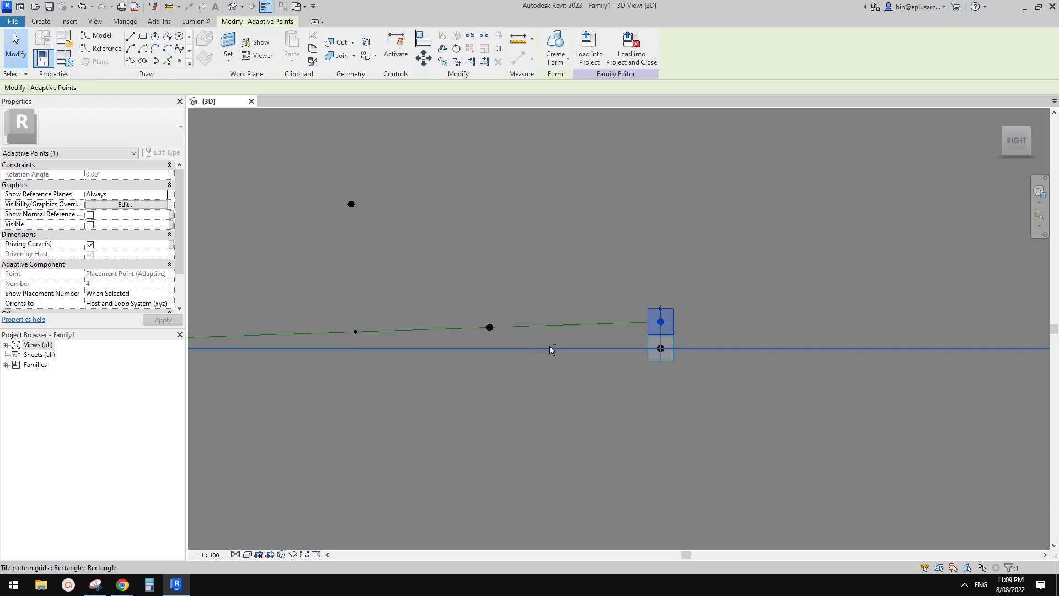
pyautogui.press('Escape')
pyautogui.keyDown('shift'); pyautogui.moveTo(520, 326); pyautogui.dragTo(617, 401, button='middle'); pyautogui.keyUp('shift')
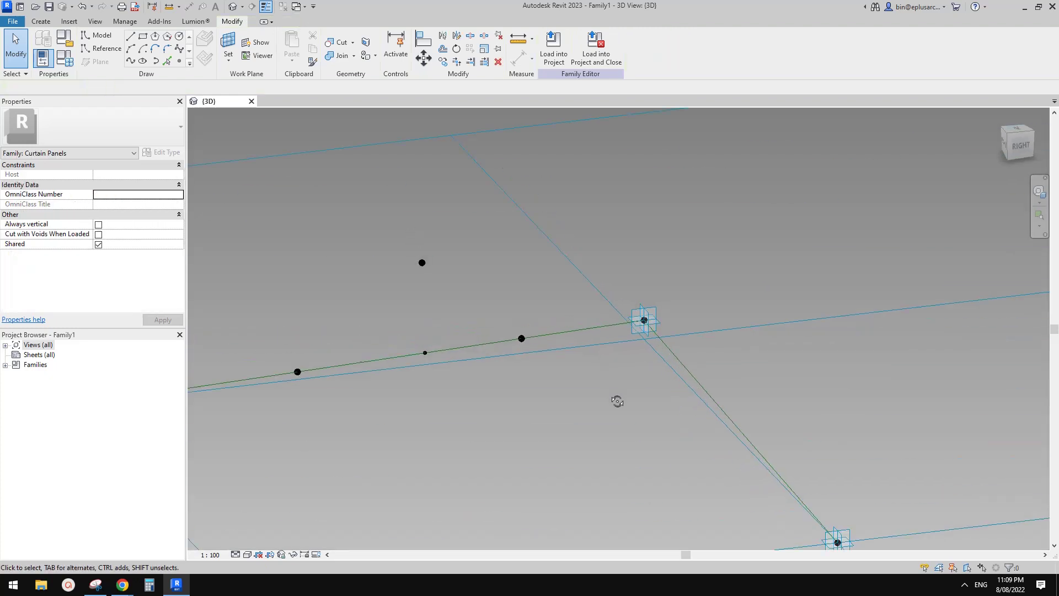
# Check the point drawn on the reference line's plane, and undo the move of placement point 4.
pyautogui.click(522, 339)
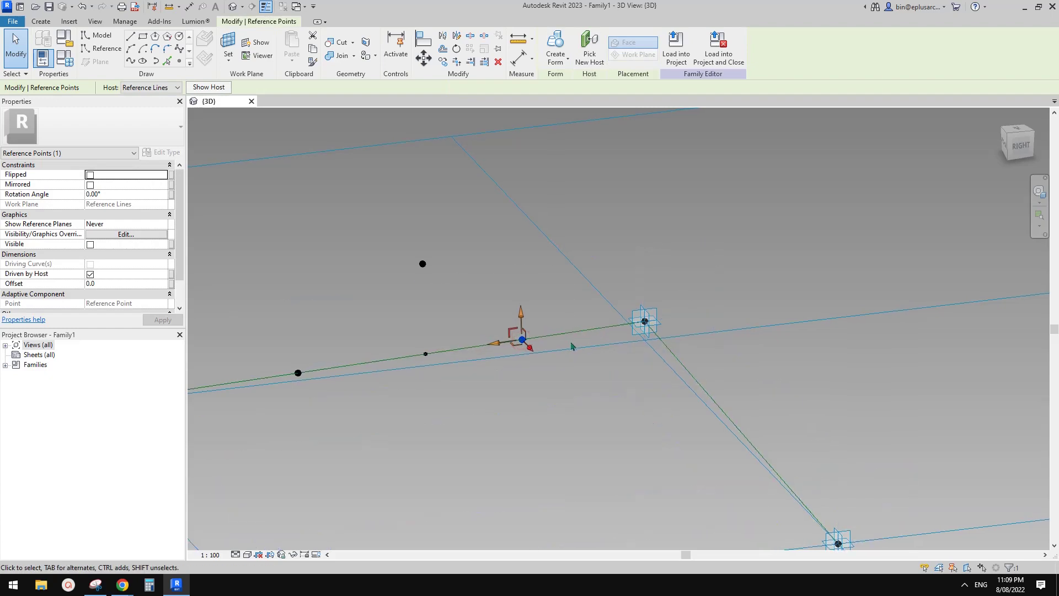
pyautogui.moveTo(549, 340)
pyautogui.keyDown('shift'); pyautogui.mouseDown(button='middle')
pyautogui.moveTo(585, 352)
pyautogui.moveTo(551, 351)
pyautogui.moveTo(543, 331)
pyautogui.moveTo(563, 345)
pyautogui.moveTo(537, 345)
pyautogui.mouseUp(button='middle'); pyautogui.keyUp('shift')
pyautogui.press('Escape')
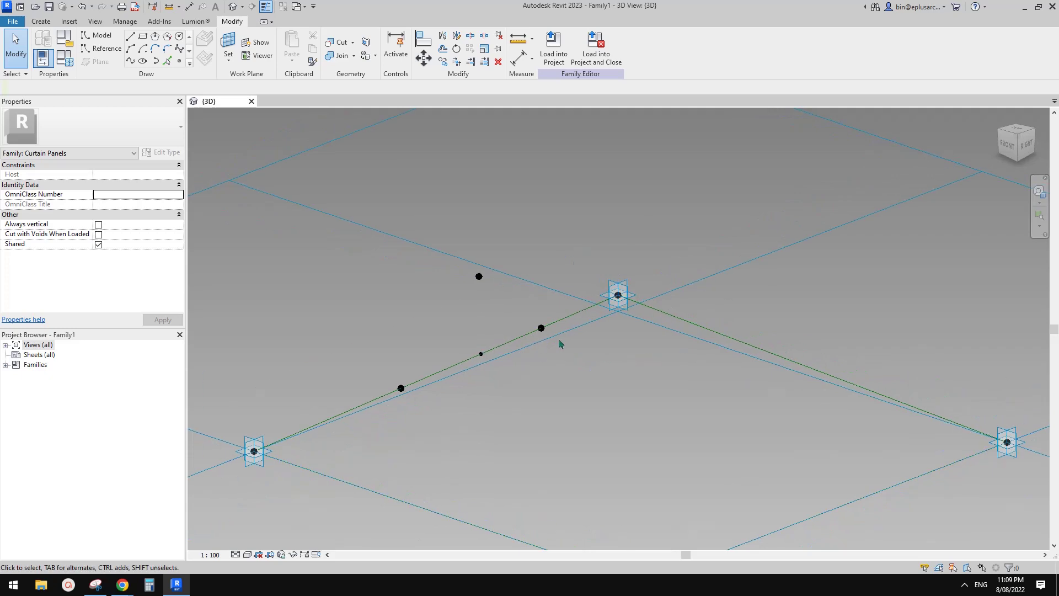
pyautogui.hotkey('ctrl', 'z')
# Move the point drawn on the reference line's plane up off the line, to an offset of about 280.
pyautogui.click(499, 369)
pyautogui.moveTo(545, 364); pyautogui.dragTo(601, 327, button='middle')
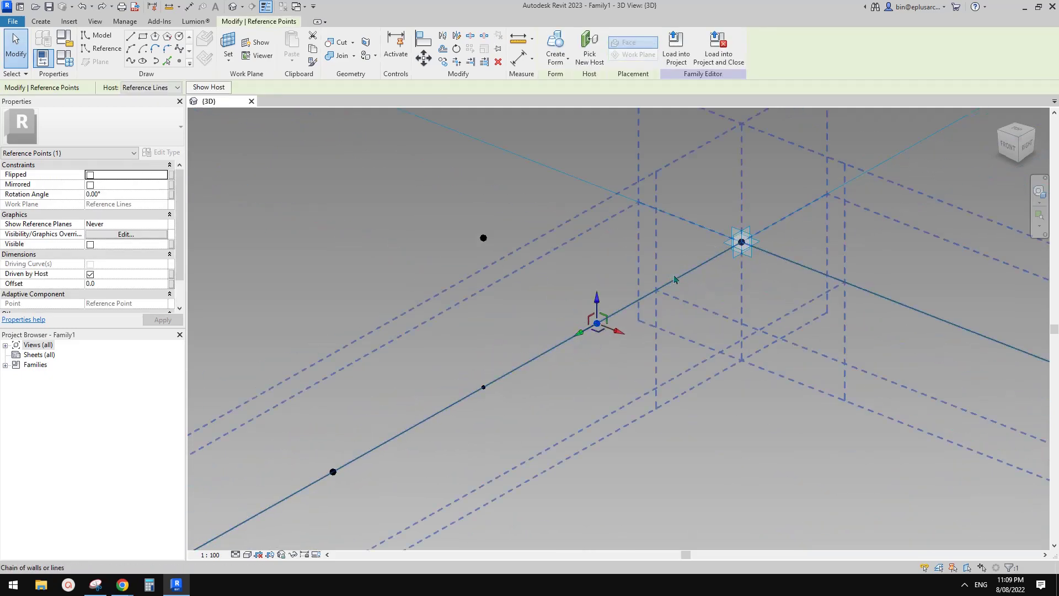
pyautogui.moveTo(617, 330); pyautogui.dragTo(638, 255)
pyautogui.moveTo(618, 292); pyautogui.dragTo(580, 268)
pyautogui.keyDown('shift'); pyautogui.moveTo(580, 269); pyautogui.dragTo(534, 271, button='middle'); pyautogui.keyUp('shift')
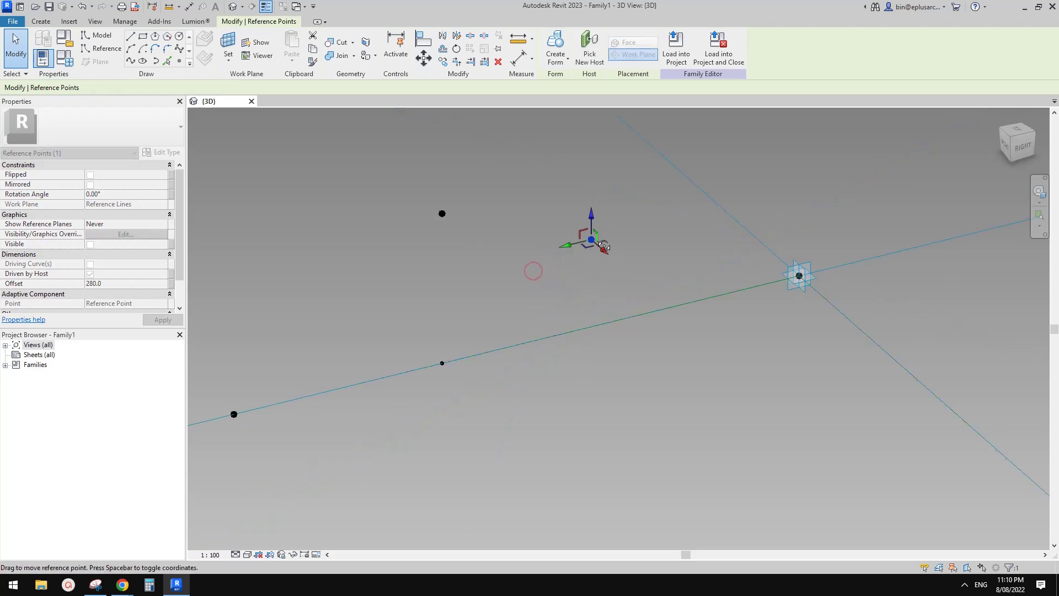
pyautogui.keyDown('shift'); pyautogui.moveTo(695, 303); pyautogui.dragTo(682, 307, button='middle'); pyautogui.keyUp('shift')
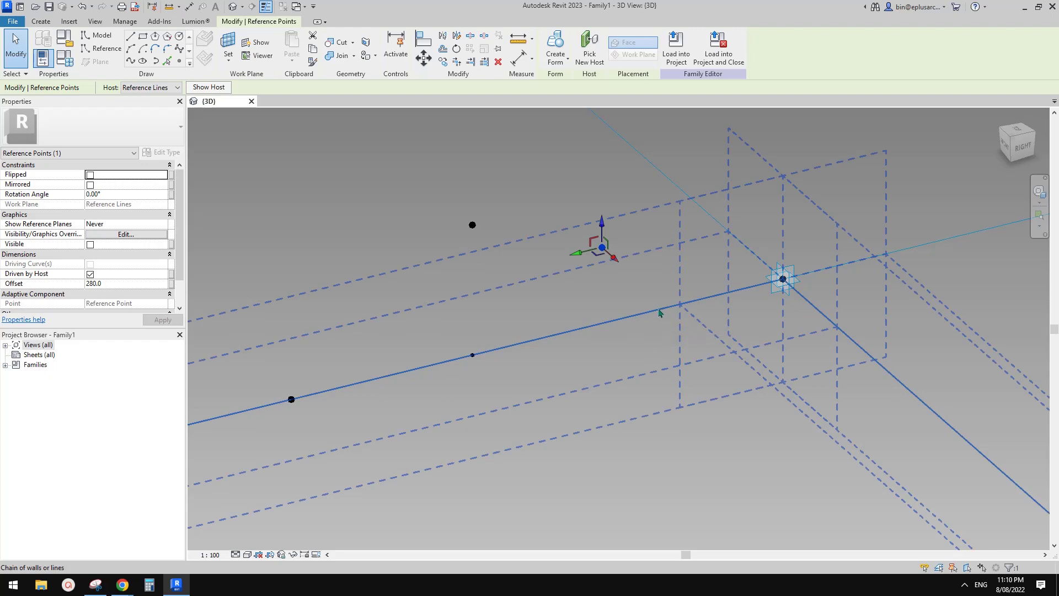
# Examine placement point 4 and the raised work-plane point from the right side and in an angled 3D view.
pyautogui.scroll(-2, 660, 312)
pyautogui.moveTo(731, 324); pyautogui.dragTo(707, 315, button='middle')
pyautogui.click(719, 280)
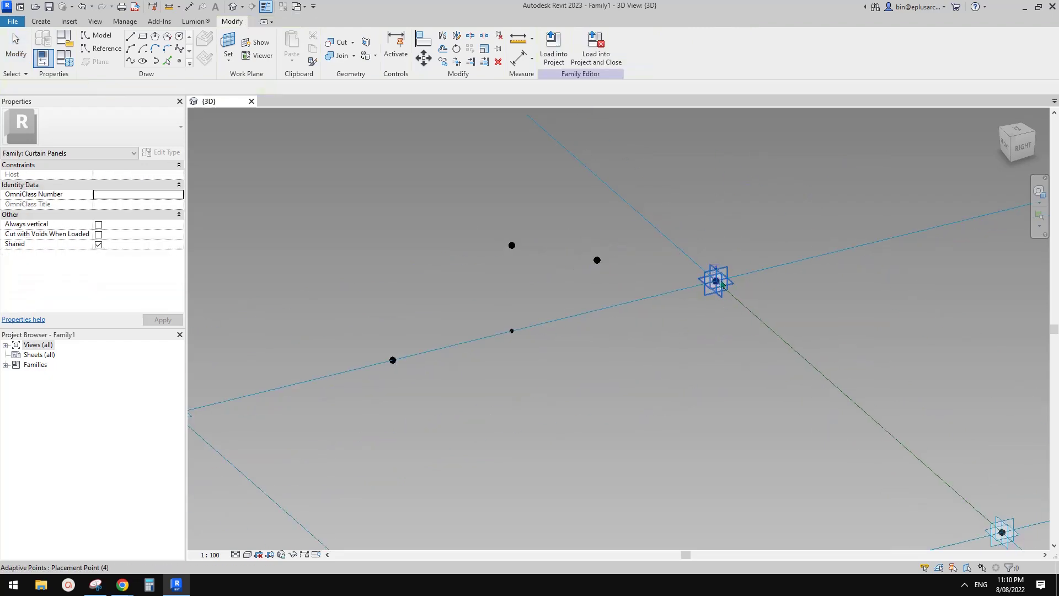
pyautogui.click(1021, 153)
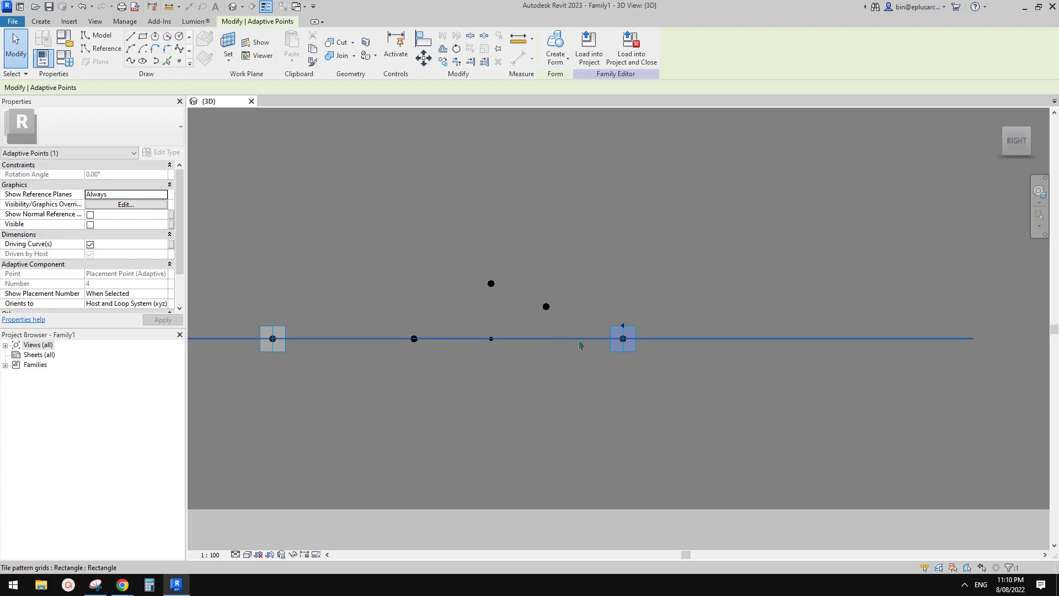
pyautogui.click(601, 324)
pyautogui.scroll(-2, 603, 322)
pyautogui.keyDown('shift'); pyautogui.moveTo(603, 321); pyautogui.dragTo(597, 296, button='middle'); pyautogui.keyUp('shift')
pyautogui.scroll(4, 580, 315)
pyautogui.click(572, 346)
pyautogui.scroll(-1, 598, 330)
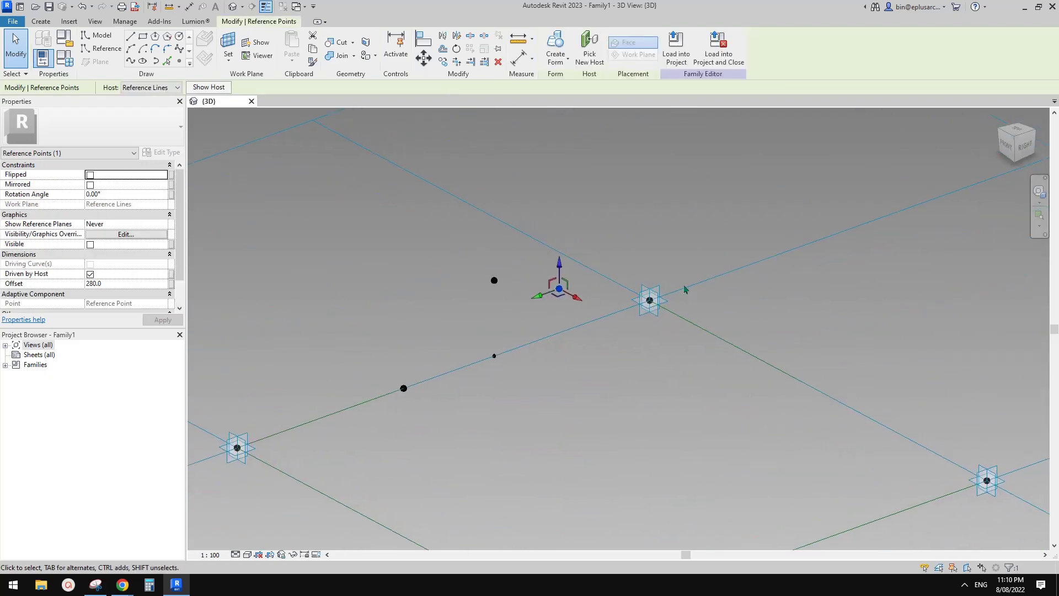
pyautogui.keyDown('shift'); pyautogui.moveTo(684, 289); pyautogui.dragTo(572, 309, button='middle'); pyautogui.keyUp('shift')
pyautogui.press('Escape')
# Draw a four-point S-shaped spline reference line beside the panel, behind placement point 4.
pyautogui.moveTo(610, 306); pyautogui.dragTo(570, 333, button='middle')
pyautogui.scroll(-1, 604, 314)
pyautogui.click(109, 51)
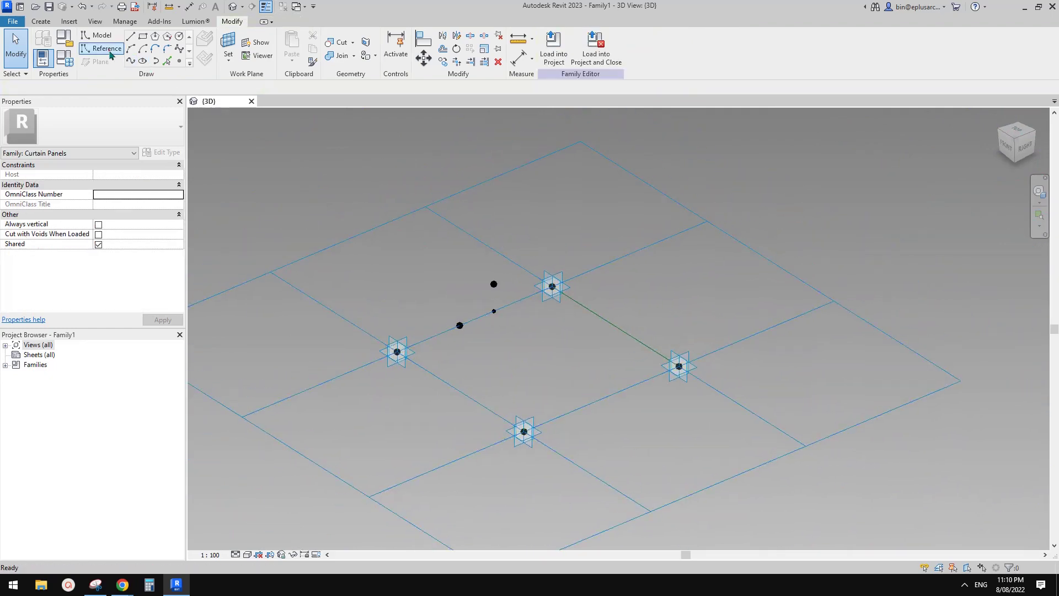
pyautogui.click(130, 60)
pyautogui.moveTo(619, 222); pyautogui.dragTo(536, 264, button='middle')
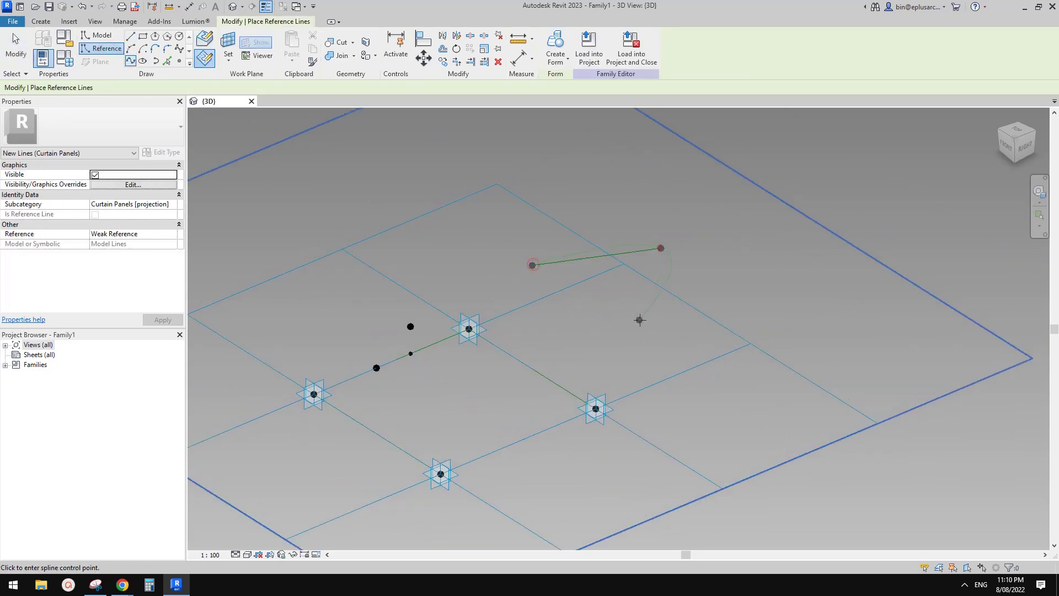
pyautogui.press('Escape')
pyautogui.press('Escape')
pyautogui.scroll(2, 618, 249)
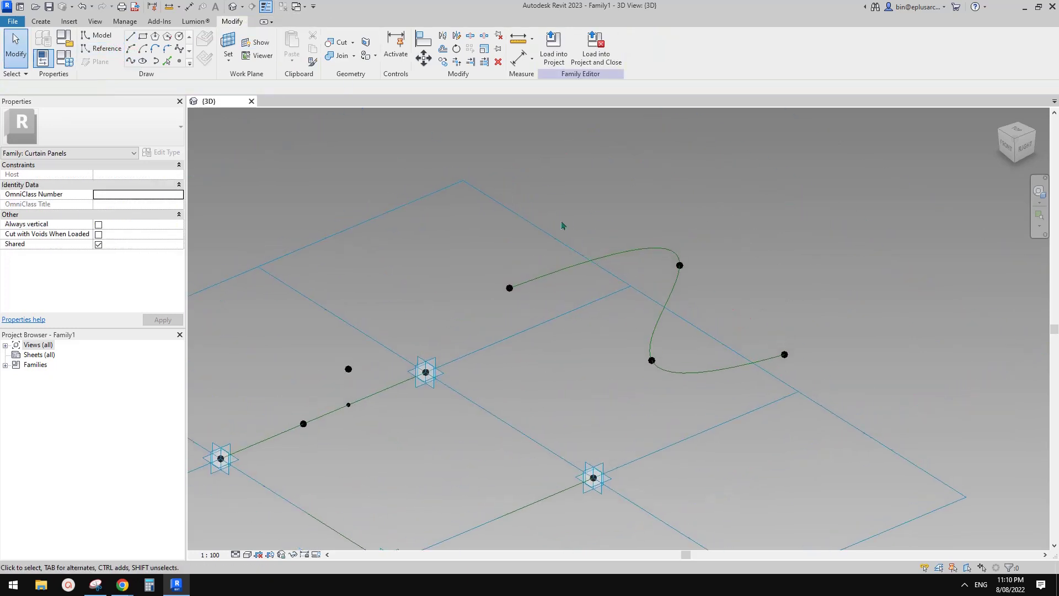
# Using Draw on Face, place a reference point on the spline between its first and second control points.
pyautogui.press('Return')
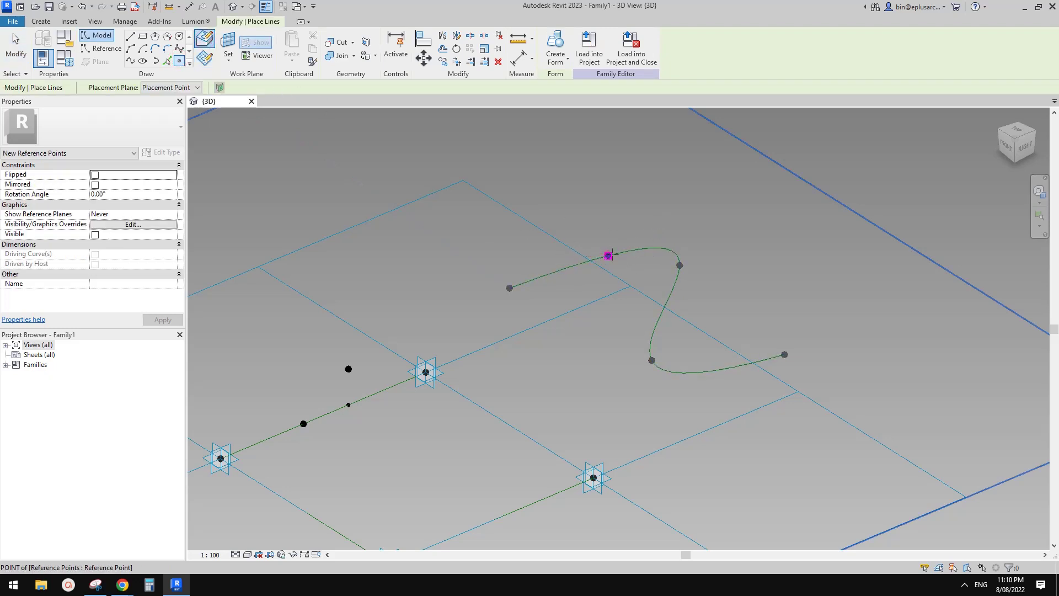
pyautogui.click(608, 255)
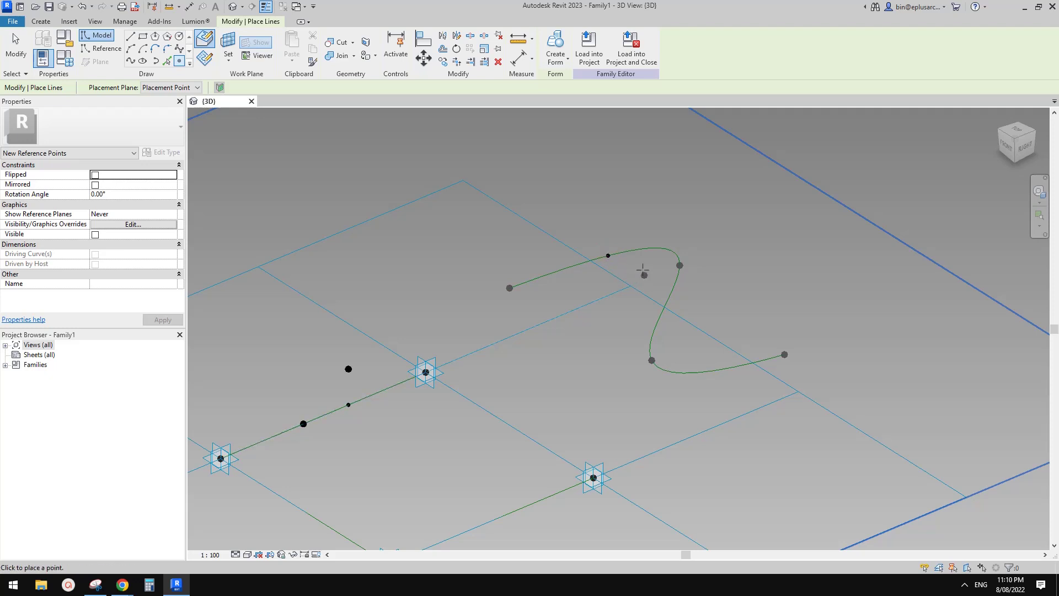
pyautogui.press('Escape')
# Move the spline's second control point to reshape the curve, raising it to an offset of about 285.
pyautogui.click(686, 265)
pyautogui.keyDown('shift'); pyautogui.moveTo(686, 264); pyautogui.dragTo(669, 222, button='middle'); pyautogui.keyUp('shift')
pyautogui.moveTo(667, 221); pyautogui.dragTo(702, 277)
pyautogui.keyDown('shift'); pyautogui.moveTo(710, 276); pyautogui.dragTo(698, 268, button='middle'); pyautogui.keyUp('shift')
pyautogui.moveTo(708, 254); pyautogui.dragTo(670, 280)
pyautogui.moveTo(620, 307); pyautogui.dragTo(610, 247)
pyautogui.keyDown('shift'); pyautogui.moveTo(610, 246); pyautogui.dragTo(561, 267, button='middle'); pyautogui.keyUp('shift')
pyautogui.keyDown('shift'); pyautogui.moveTo(614, 339); pyautogui.dragTo(649, 352, button='middle'); pyautogui.keyUp('shift')
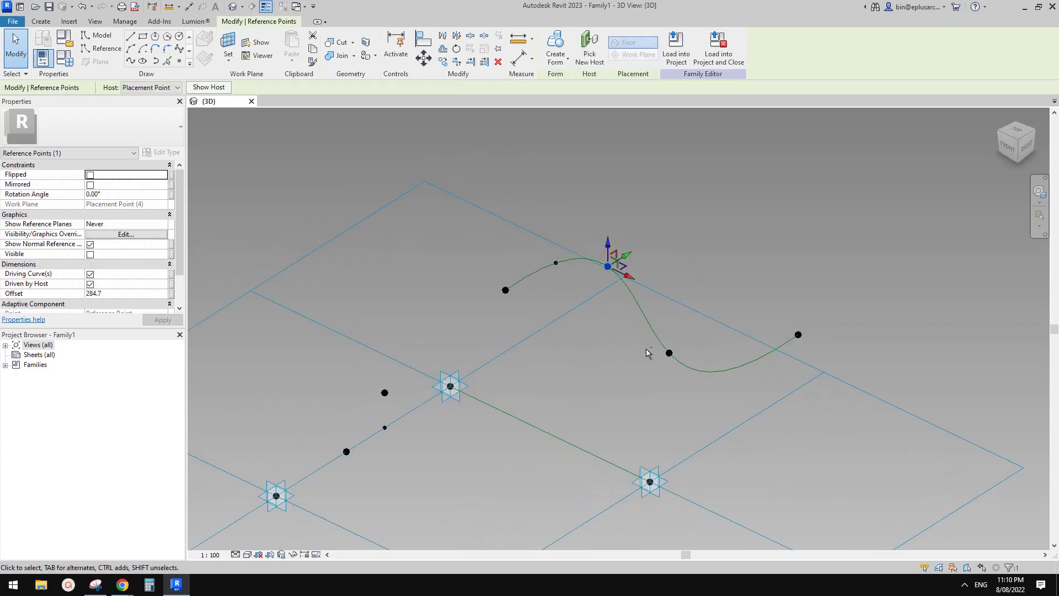
pyautogui.click(649, 351)
# Start a rectangular reference line and set the hosted reference point on the spline as its work plane.
pyautogui.scroll(3, 554, 249)
pyautogui.keyDown('shift'); pyautogui.moveTo(556, 260); pyautogui.dragTo(628, 282, button='middle'); pyautogui.keyUp('shift')
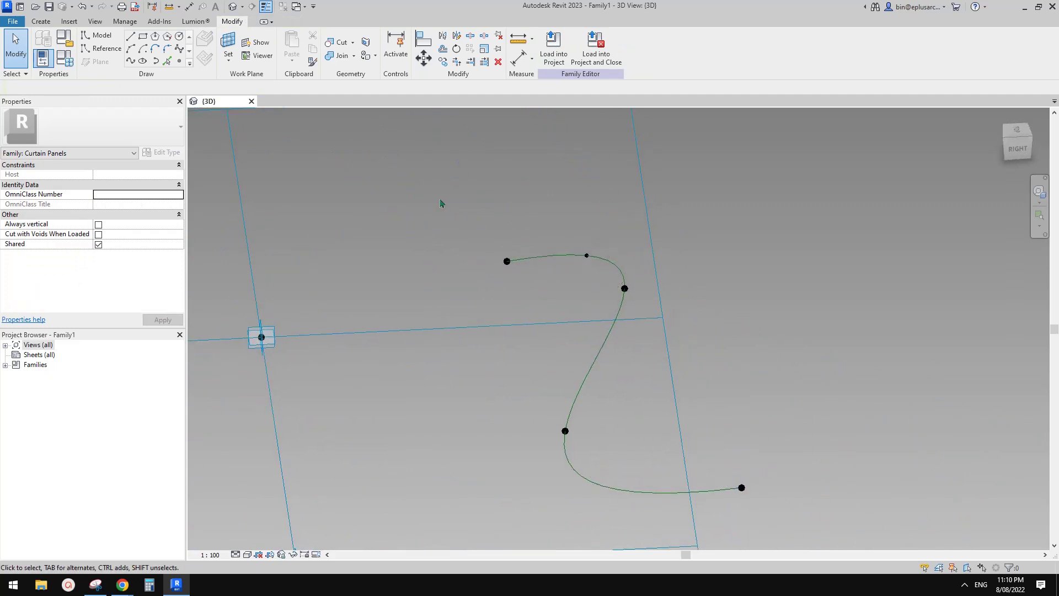
pyautogui.click(107, 49)
pyautogui.click(143, 36)
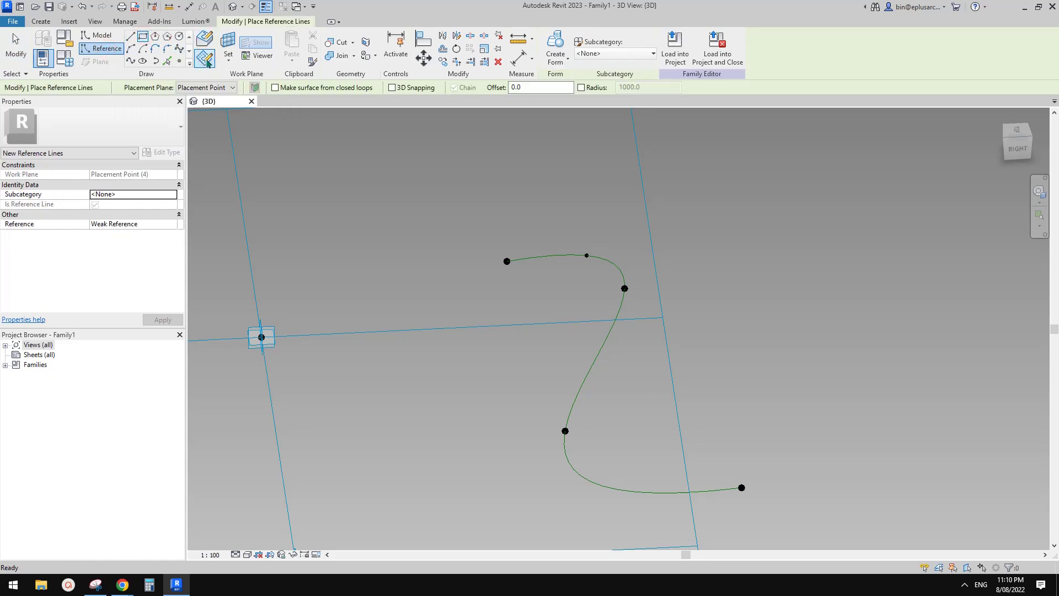
pyautogui.press('Escape')
pyautogui.press('Escape')
pyautogui.click(588, 255)
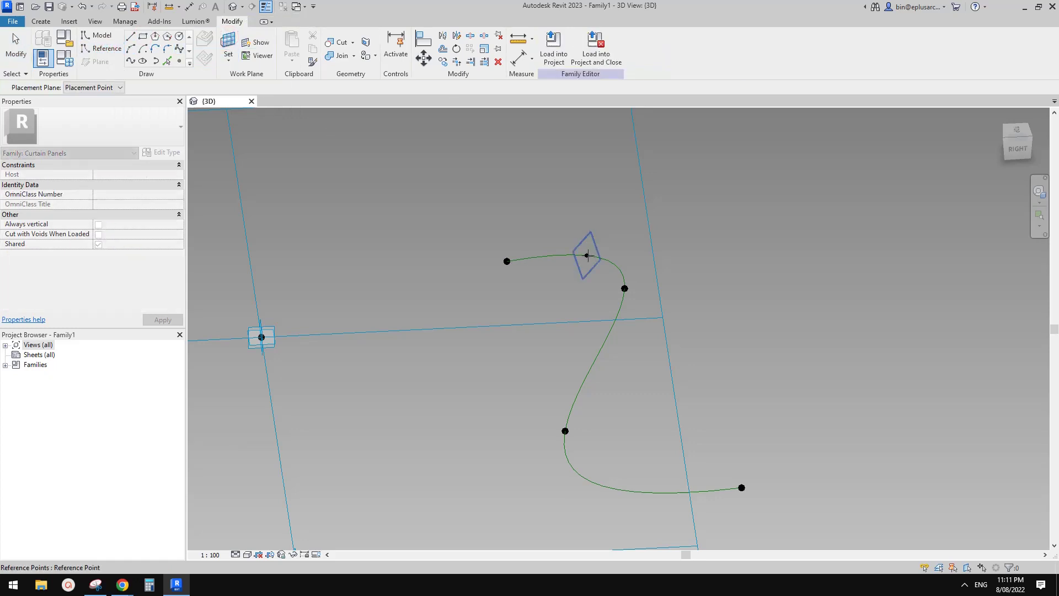
pyautogui.click(588, 255)
# Draw a small rectangular reference line around the hosted reference point, perpendicular to the spline.
pyautogui.keyDown('shift'); pyautogui.moveTo(634, 254); pyautogui.dragTo(590, 257, button='middle'); pyautogui.keyUp('shift')
pyautogui.scroll(2, 631, 253)
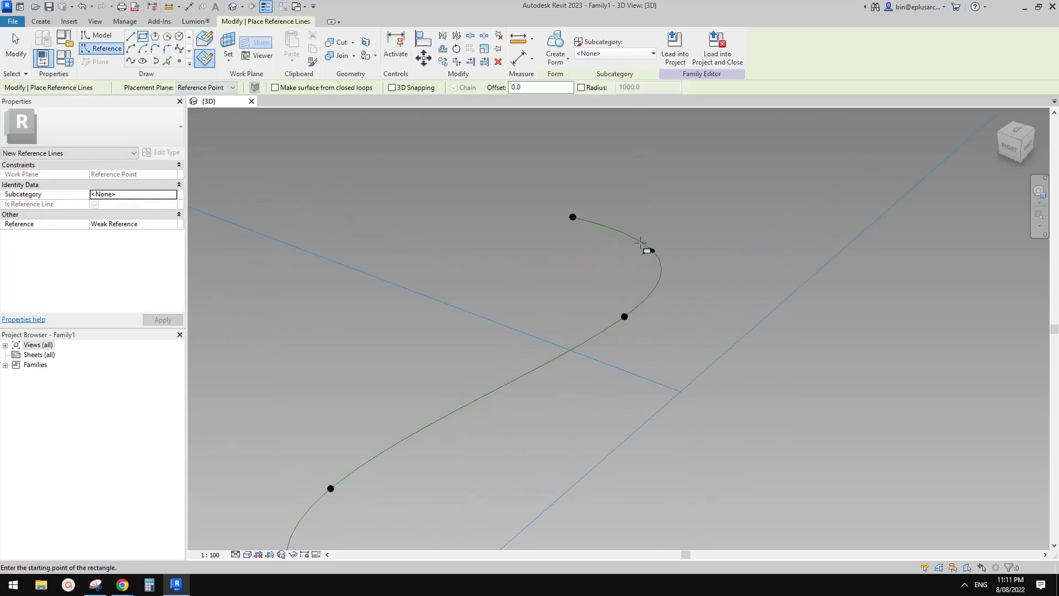
pyautogui.keyDown('shift'); pyautogui.moveTo(668, 259); pyautogui.dragTo(644, 259, button='middle'); pyautogui.keyUp('shift')
pyautogui.press('Escape')
pyautogui.press('Escape')
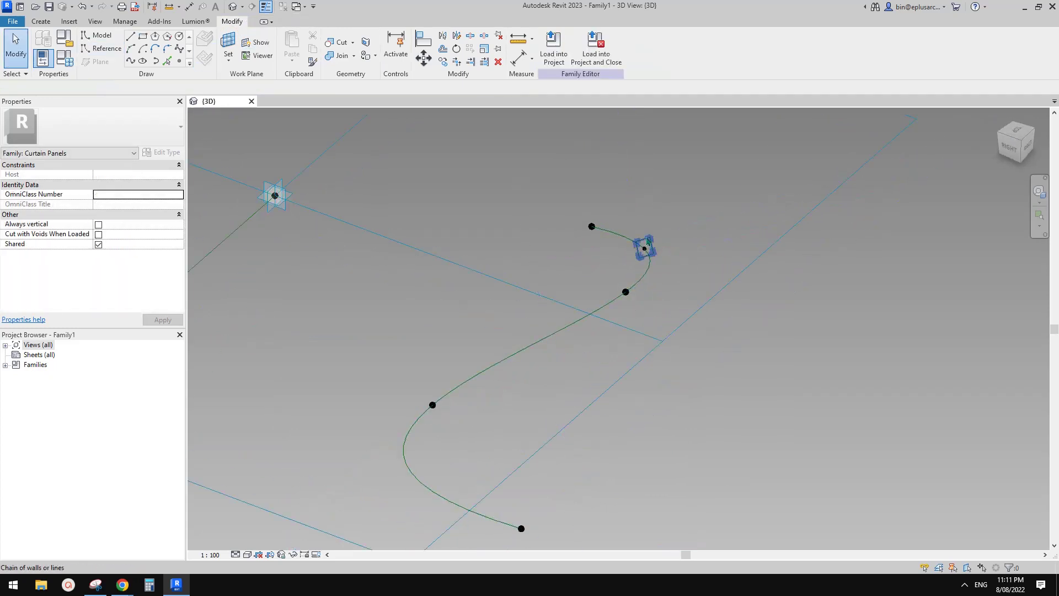
# Create a solid form from the small rectangle and the spline path.
pyautogui.click(622, 237)
pyautogui.keyDown('ctrl'); pyautogui.click(621, 238); pyautogui.keyUp('ctrl')
pyautogui.click(567, 55)
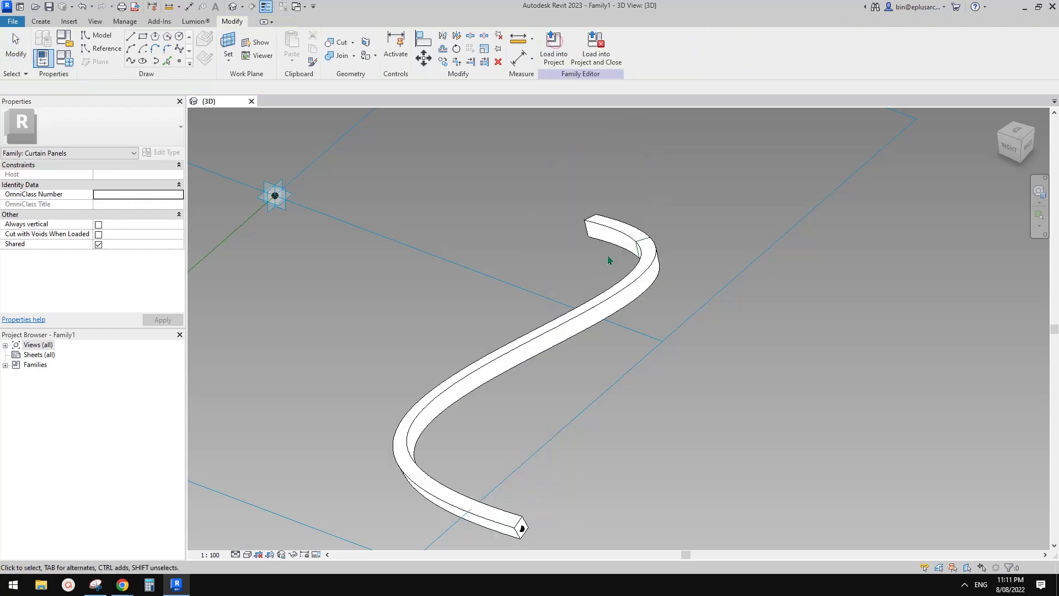
# Move the third control point of the swept form's spline within its plane to reshape the form.
pyautogui.keyDown('shift'); pyautogui.moveTo(610, 256); pyautogui.dragTo(682, 345, button='middle'); pyautogui.keyUp('shift')
pyautogui.moveTo(558, 397); pyautogui.dragTo(663, 453)
pyautogui.keyDown('shift'); pyautogui.moveTo(663, 454); pyautogui.dragTo(630, 478, button='middle'); pyautogui.keyUp('shift')
pyautogui.moveTo(726, 397); pyautogui.dragTo(709, 360)
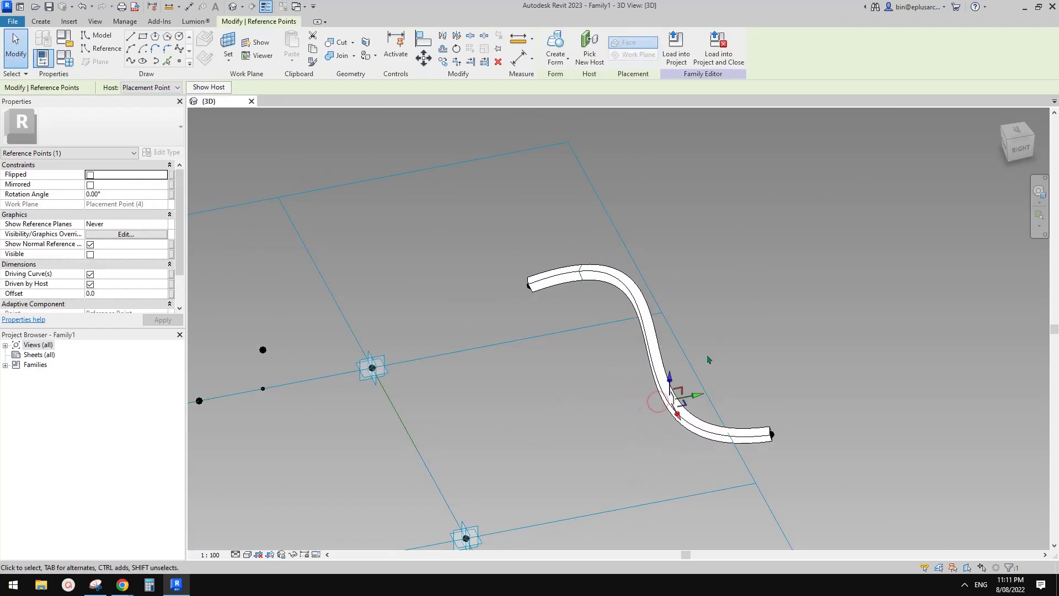
pyautogui.moveTo(698, 398); pyautogui.dragTo(648, 408)
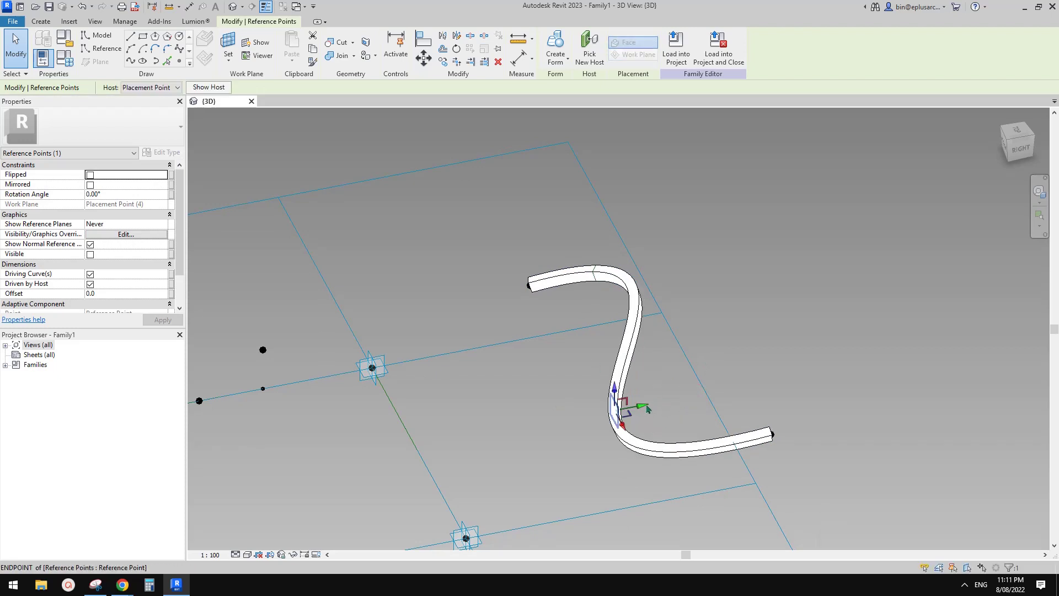
pyautogui.moveTo(693, 366); pyautogui.dragTo(683, 373)
pyautogui.click(574, 325)
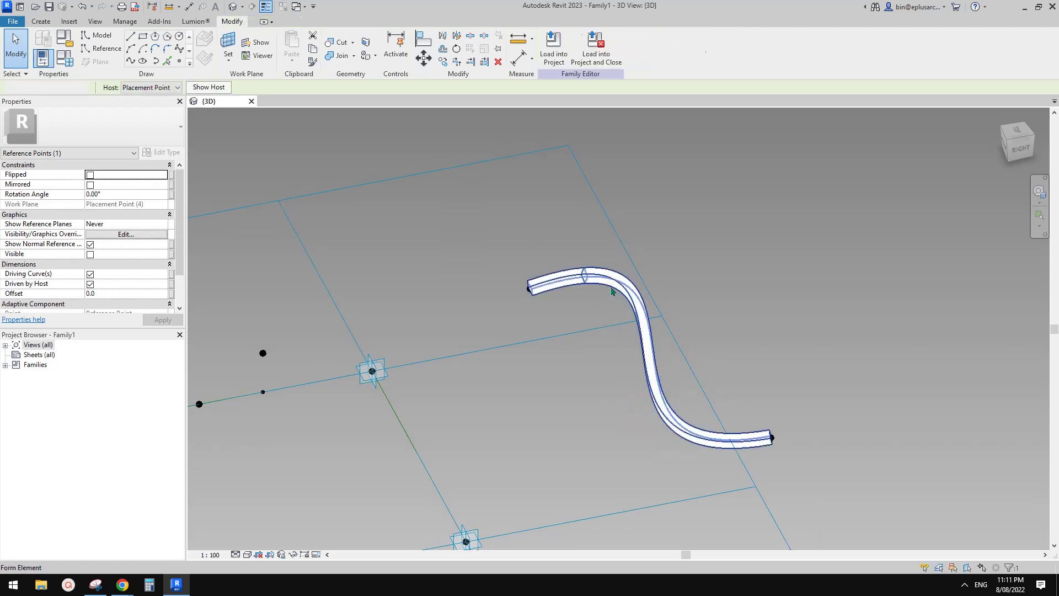
pyautogui.keyDown('shift'); pyautogui.moveTo(614, 309); pyautogui.dragTo(633, 351, button='middle'); pyautogui.keyUp('shift')
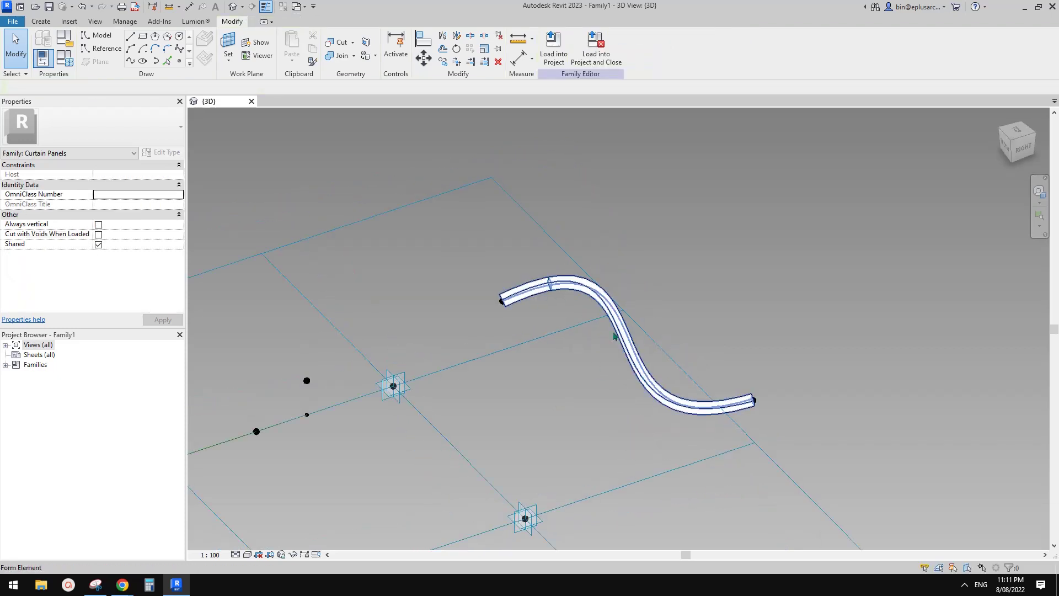
pyautogui.moveTo(563, 308); pyautogui.dragTo(587, 335, button='middle')
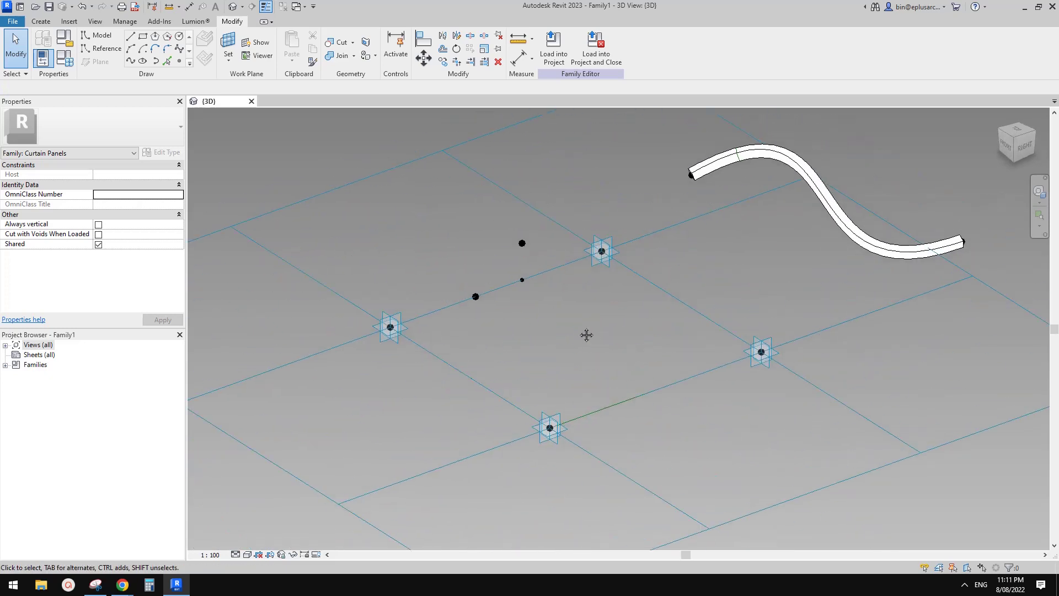
# Switch to the Google Docs topic list, read the draw-on-face and spline-through-points topics, and return to Revit.
pyautogui.moveTo(123, 584)
pyautogui.click(311, 538)
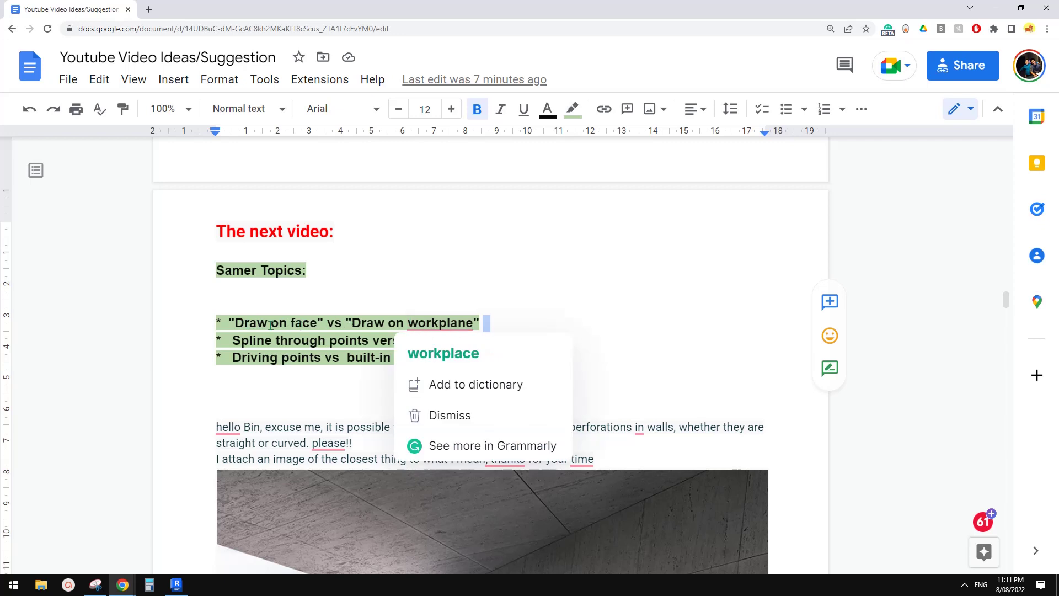
pyautogui.moveTo(459, 324)
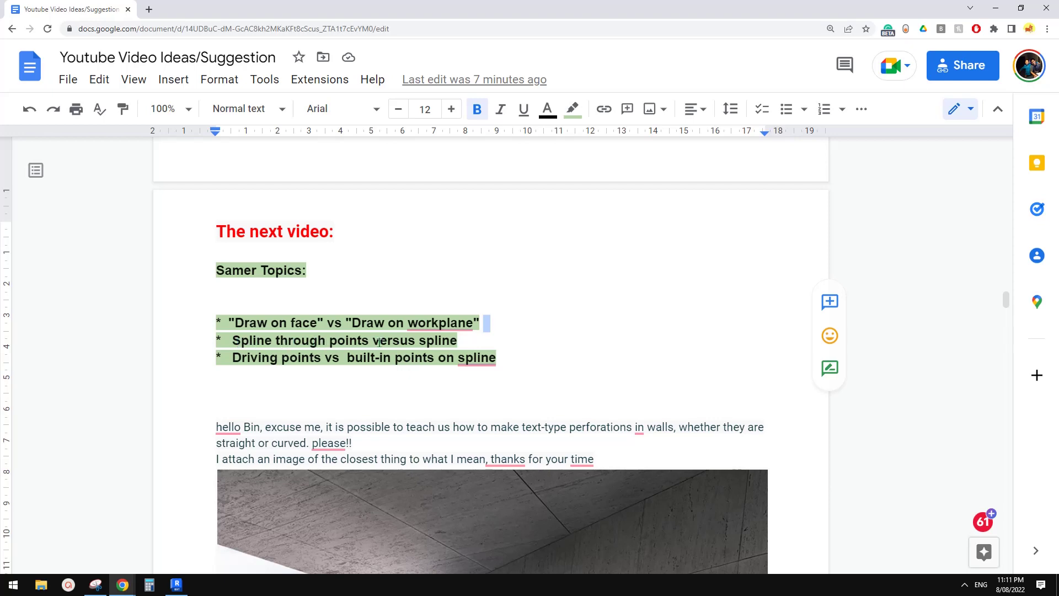
pyautogui.click(177, 585)
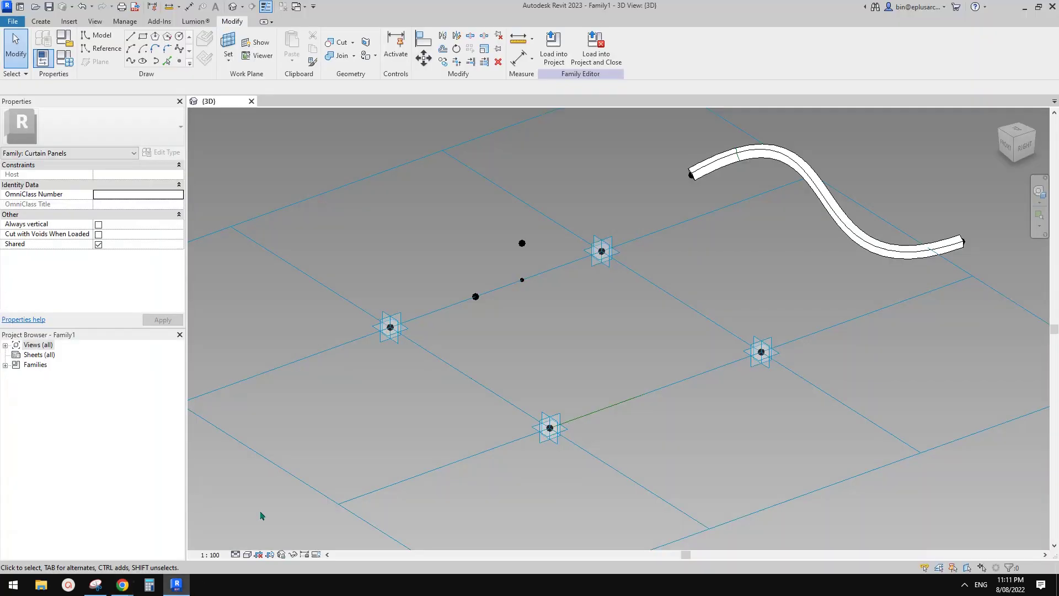
# Draw a four-point spline reference line in the empty area beside the tile pattern grid, using the reference point's work plane.
pyautogui.scroll(-1, 599, 271)
pyautogui.keyDown('shift'); pyautogui.moveTo(602, 275); pyautogui.dragTo(538, 300, button='middle'); pyautogui.keyUp('shift')
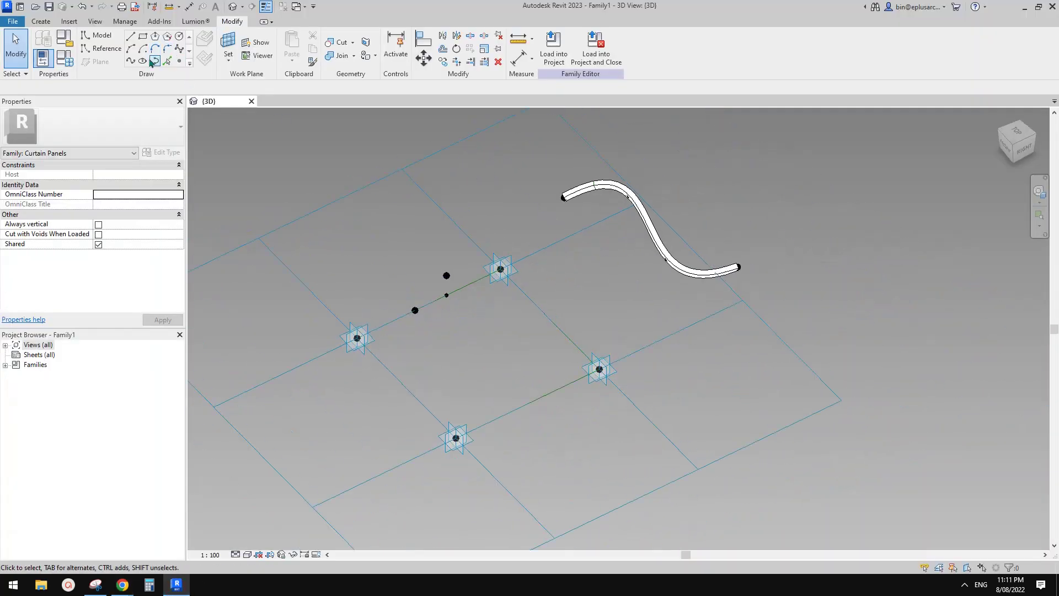
pyautogui.scroll(-1, 794, 379)
pyautogui.moveTo(795, 380); pyautogui.dragTo(738, 186, button='middle')
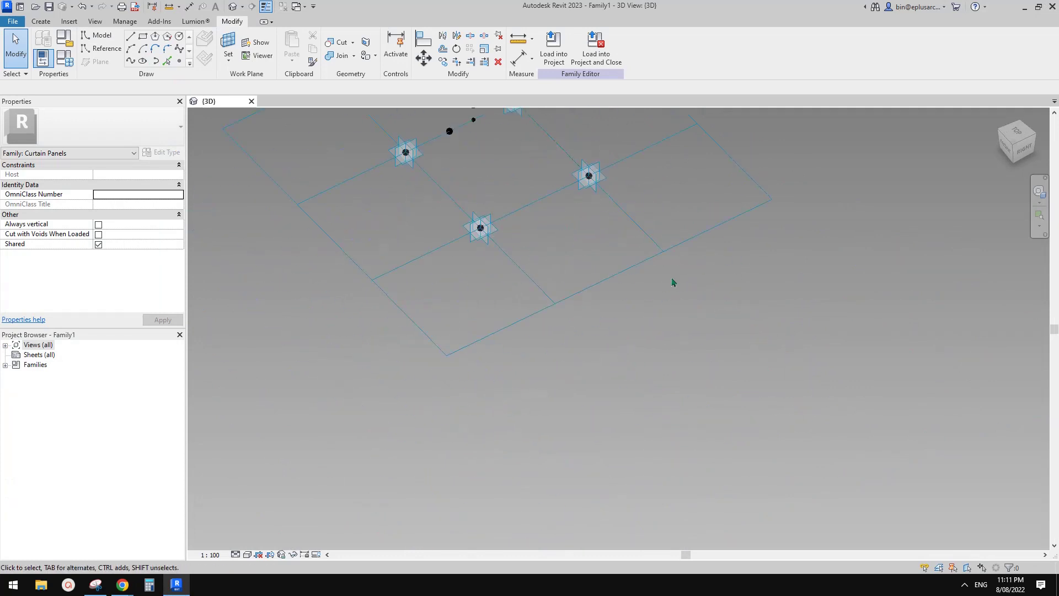
pyautogui.click(106, 49)
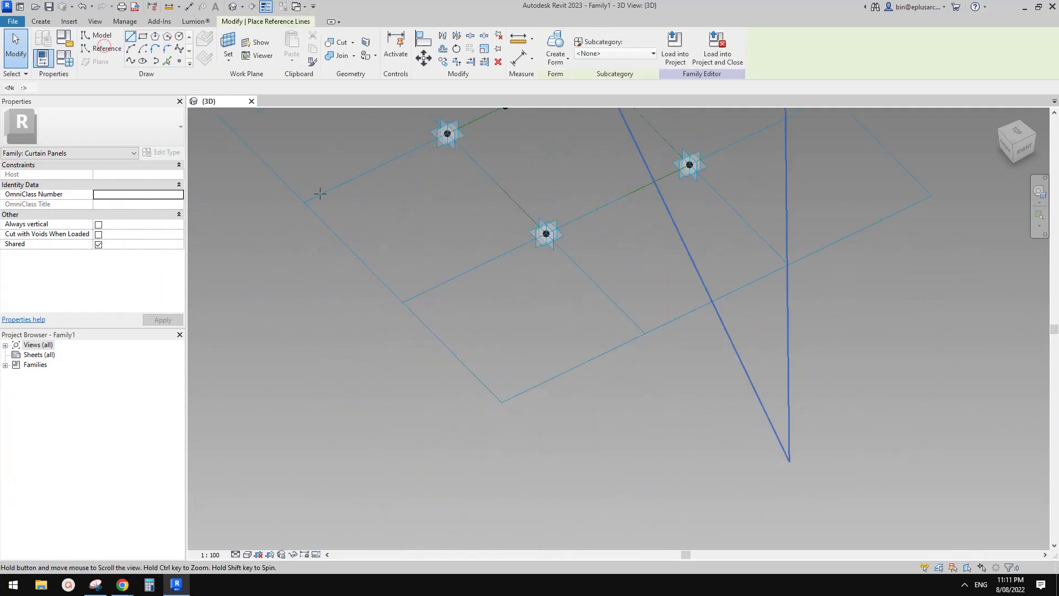
pyautogui.click(131, 61)
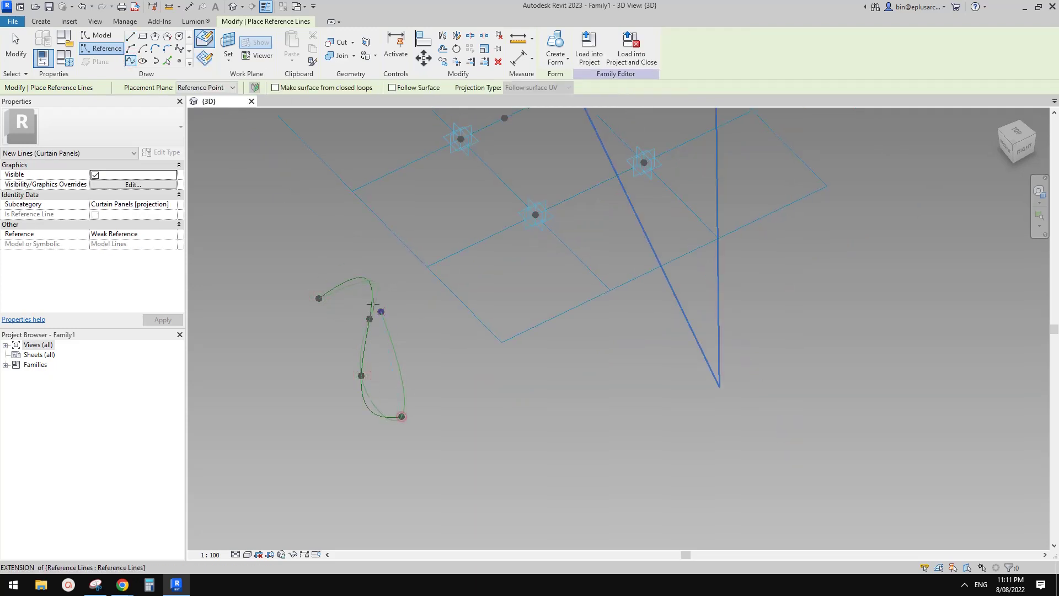
pyautogui.press('Escape')
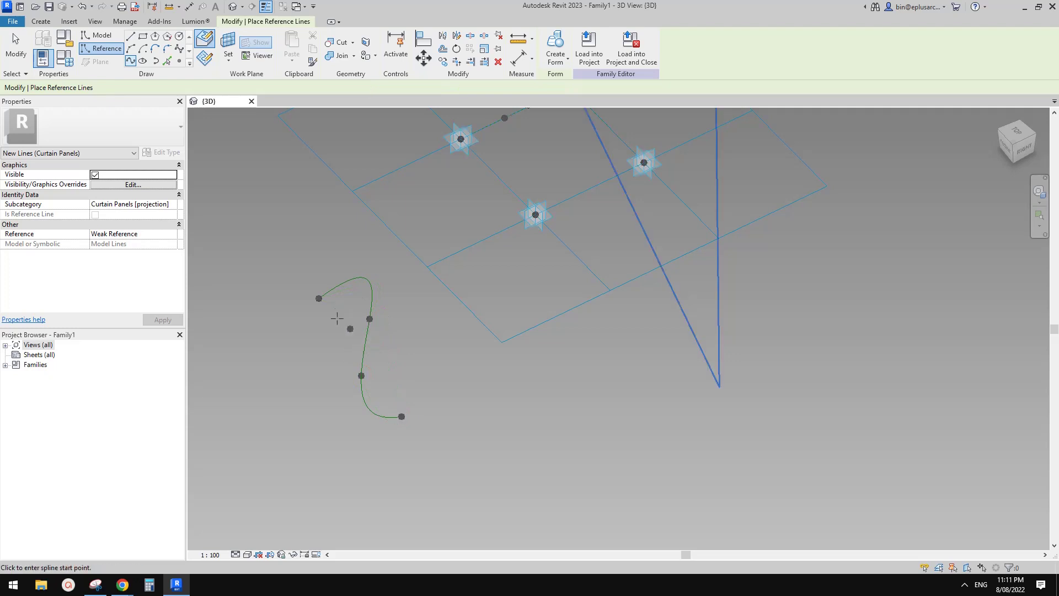
pyautogui.press('Escape')
# Delete the spline reference line just drawn on the reference point's work plane.
pyautogui.keyDown('shift'); pyautogui.moveTo(386, 339); pyautogui.dragTo(468, 307, button='middle'); pyautogui.keyUp('shift')
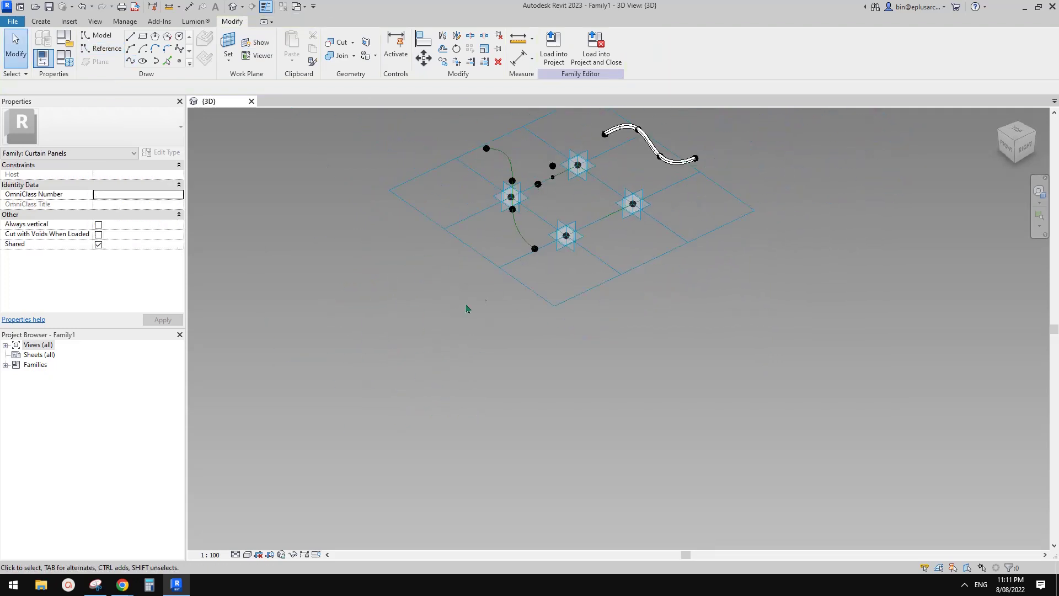
pyautogui.click(517, 327)
pyautogui.press('Delete')
pyautogui.moveTo(512, 336); pyautogui.dragTo(514, 355, button='middle')
# Set the active work plane to Level 1.
pyautogui.click(433, 250)
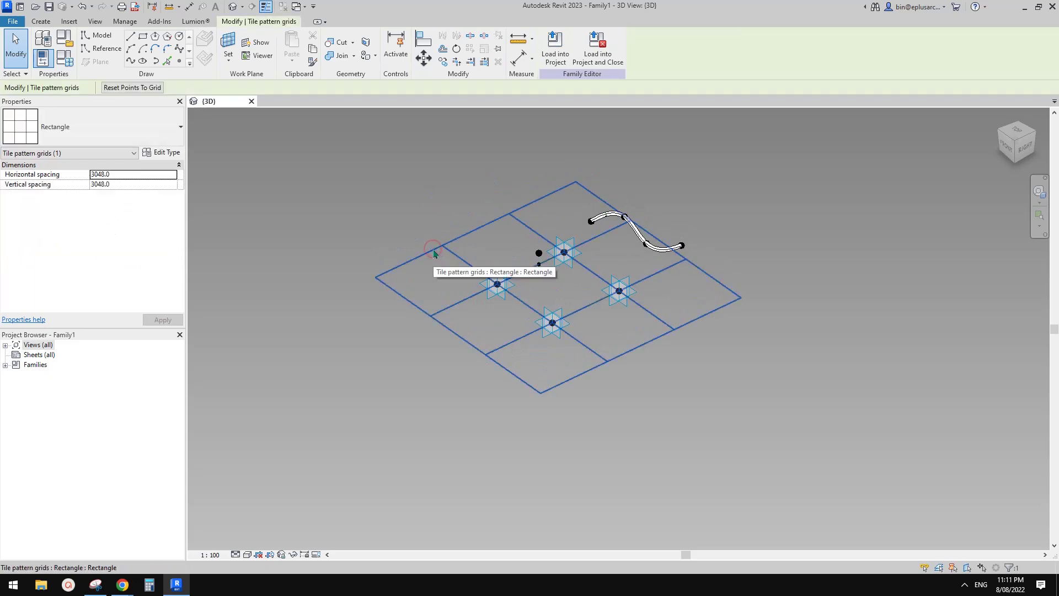
pyautogui.press('Escape')
pyautogui.moveTo(477, 245); pyautogui.dragTo(419, 274, button='middle')
pyautogui.scroll(-1, 420, 274)
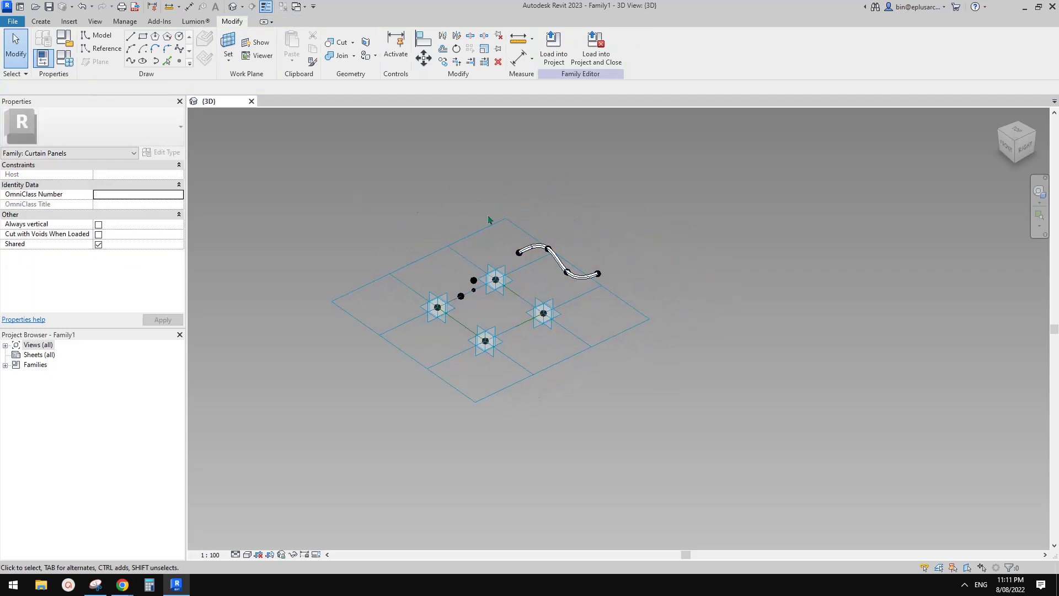
pyautogui.click(229, 44)
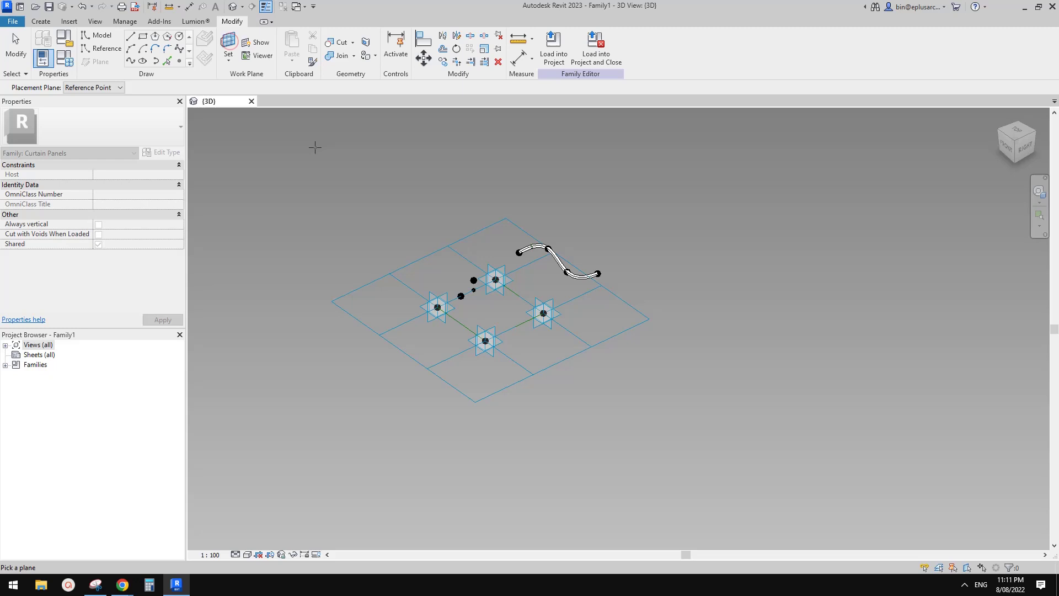
pyautogui.click(94, 88)
pyautogui.click(91, 105)
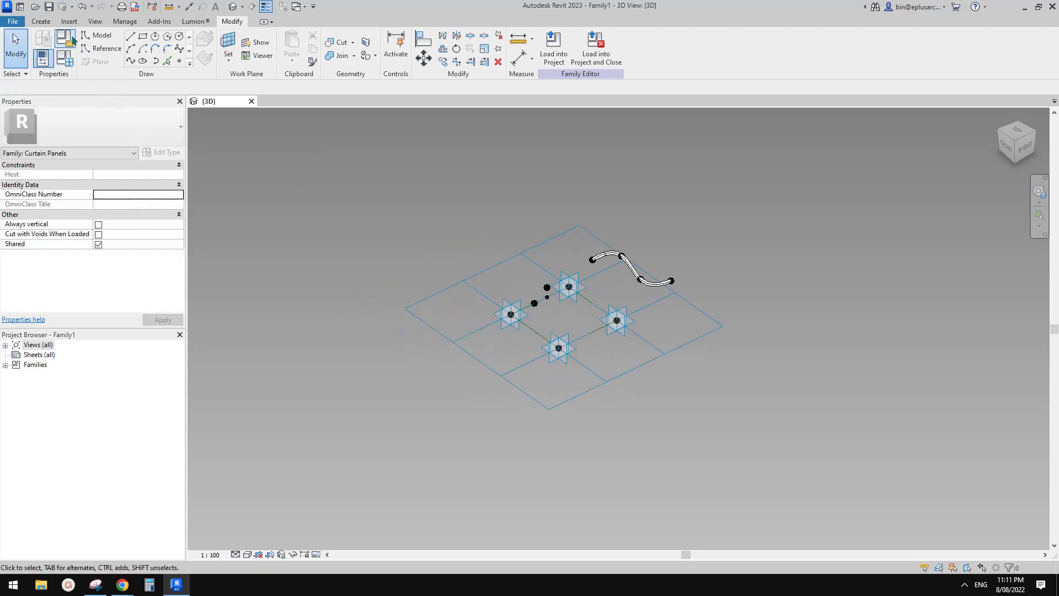
# Draw a four-point S-shaped spline reference line on Level 1 in front of the tile pattern grid.
pyautogui.click(130, 61)
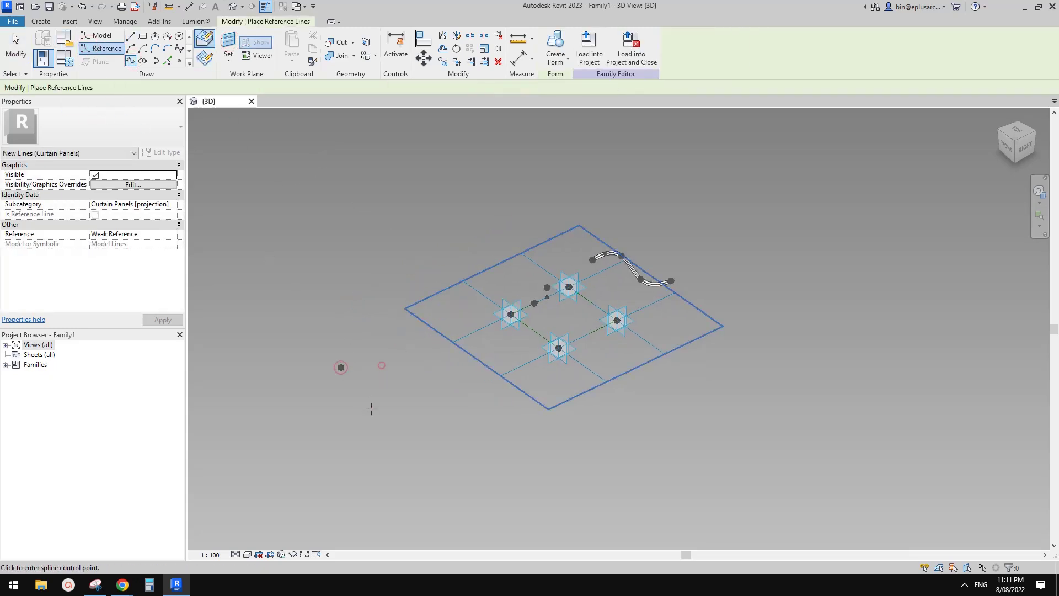
pyautogui.click(422, 436)
pyautogui.press('Escape')
pyautogui.press('Escape')
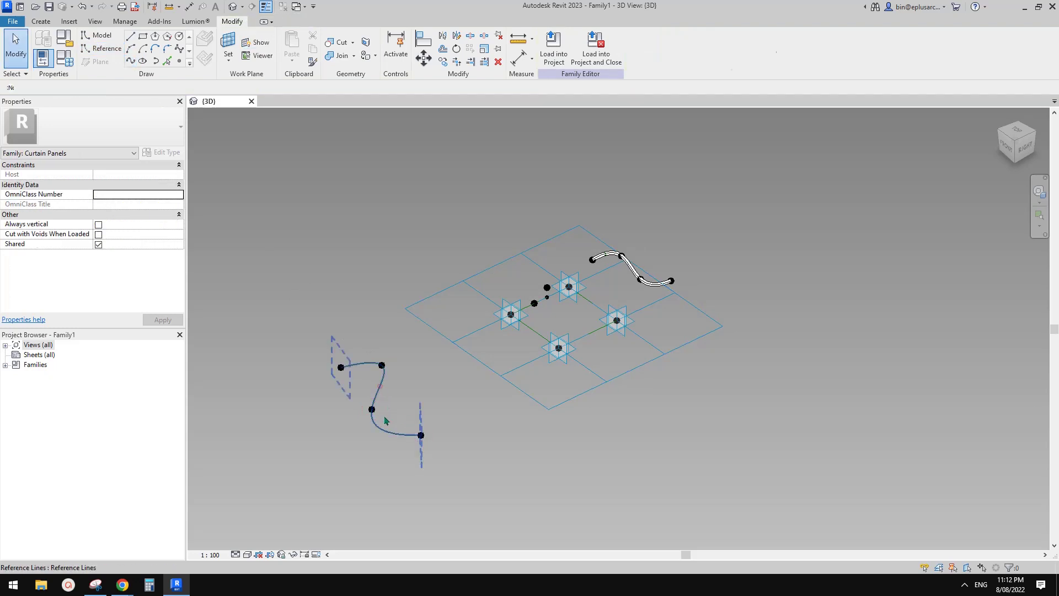
# Select the Level 1 spline's third control point and move it to reshape the curve, including vertically off the level.
pyautogui.click(380, 386)
pyautogui.keyDown('shift'); pyautogui.moveTo(391, 402); pyautogui.dragTo(426, 334, button='middle'); pyautogui.keyUp('shift')
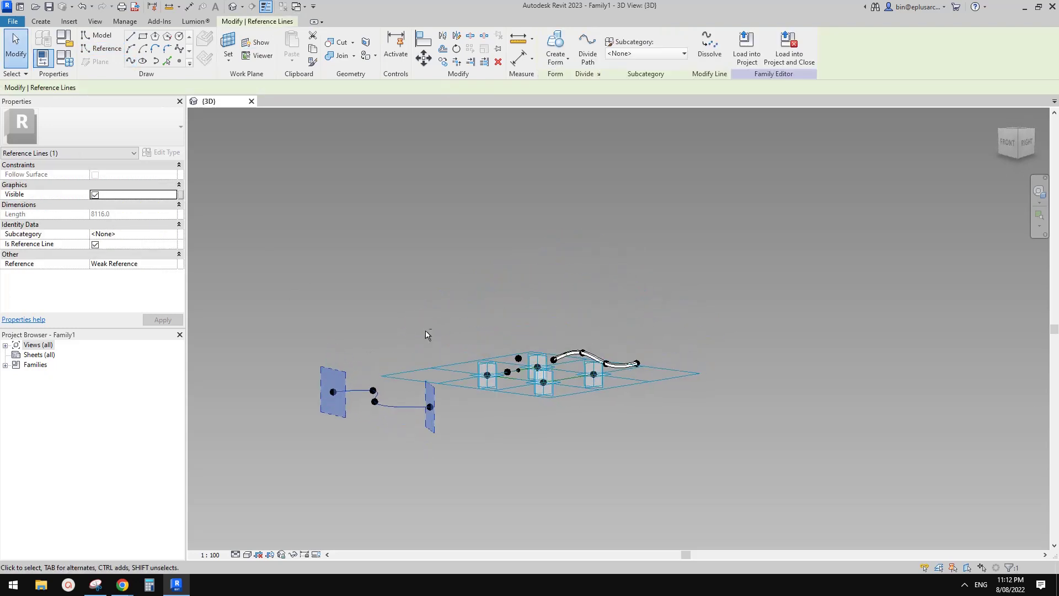
pyautogui.keyDown('shift'); pyautogui.moveTo(457, 384); pyautogui.dragTo(556, 407, button='middle'); pyautogui.keyUp('shift')
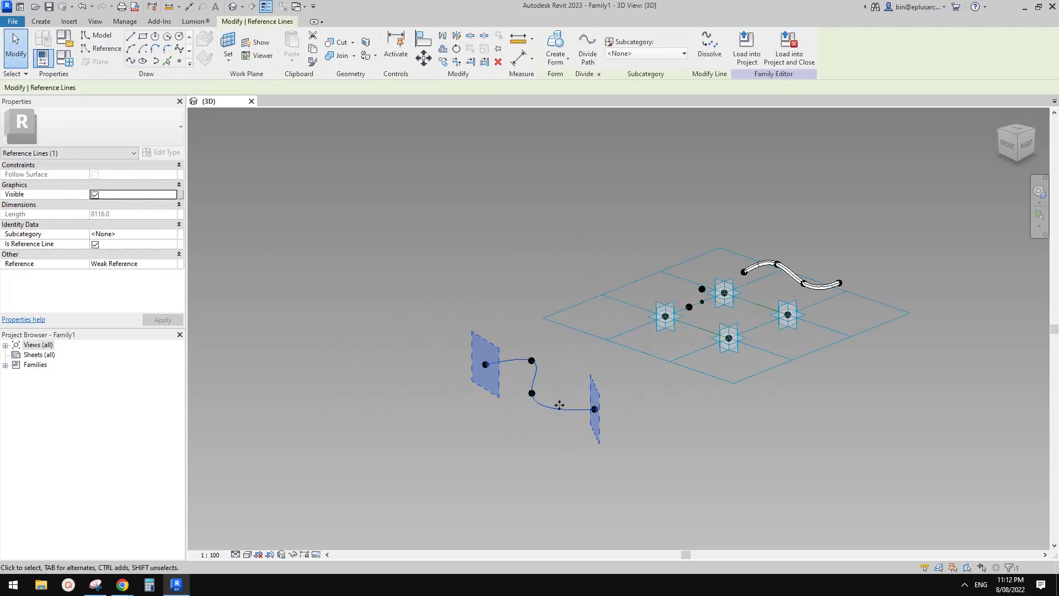
pyautogui.scroll(3, 546, 402)
pyautogui.click(535, 394)
pyautogui.click(518, 387)
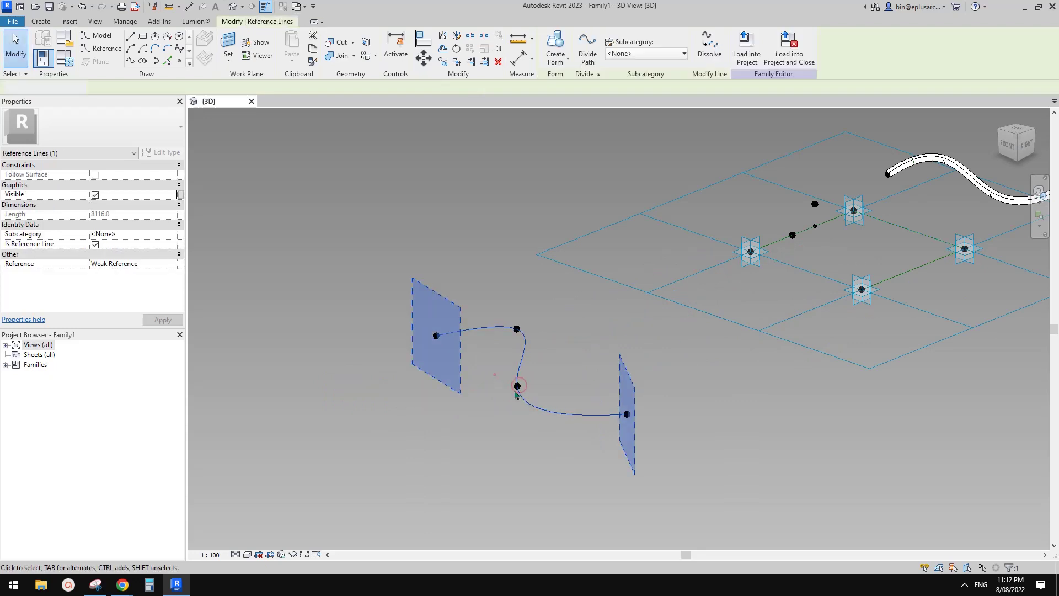
pyautogui.moveTo(494, 374); pyautogui.dragTo(544, 404)
pyautogui.keyDown('shift'); pyautogui.moveTo(549, 404); pyautogui.dragTo(624, 408, button='middle'); pyautogui.keyUp('shift')
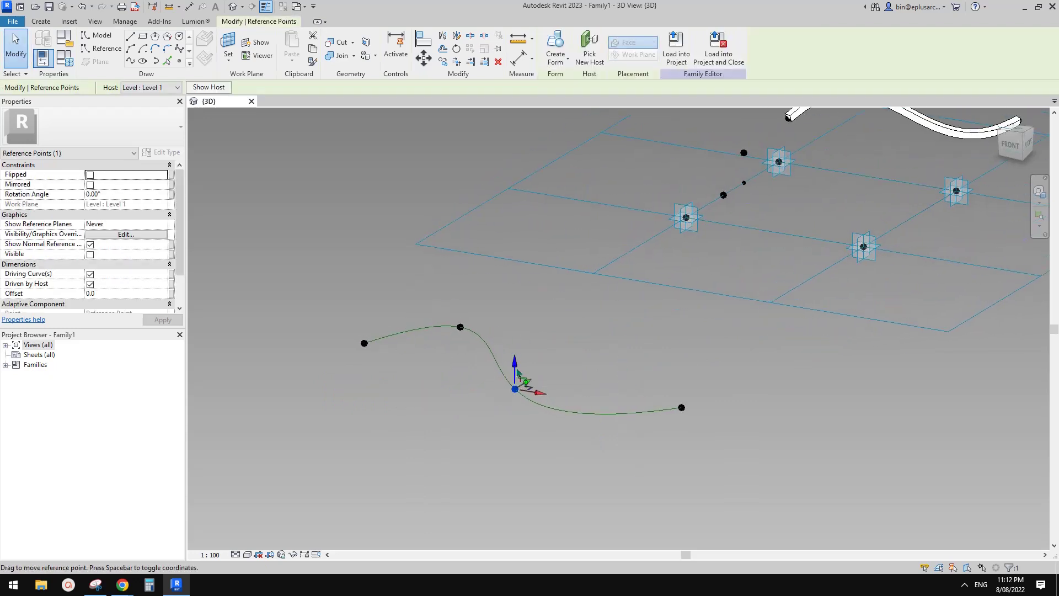
pyautogui.moveTo(516, 366); pyautogui.dragTo(561, 337)
pyautogui.keyDown('shift'); pyautogui.moveTo(543, 385); pyautogui.dragTo(619, 309, button='middle'); pyautogui.keyUp('shift')
# Reshape the Level 1 spline by raising its second control point to an offset of about 240 and its first end point to about 598.
pyautogui.moveTo(614, 267); pyautogui.dragTo(665, 325)
pyautogui.keyDown('shift'); pyautogui.moveTo(665, 326); pyautogui.dragTo(663, 299, button='middle'); pyautogui.keyUp('shift')
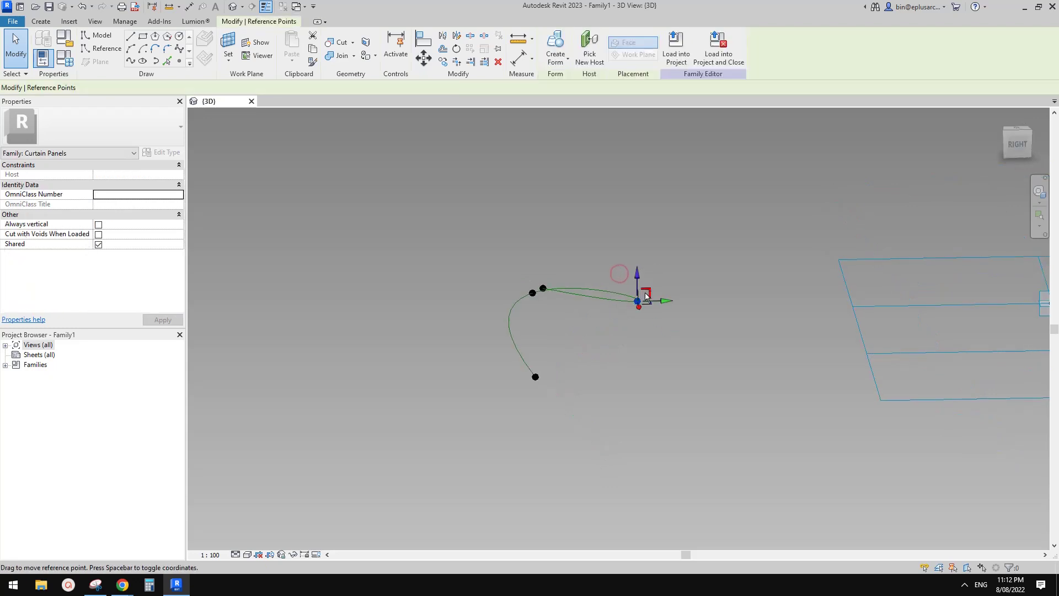
pyautogui.moveTo(661, 301); pyautogui.dragTo(582, 260)
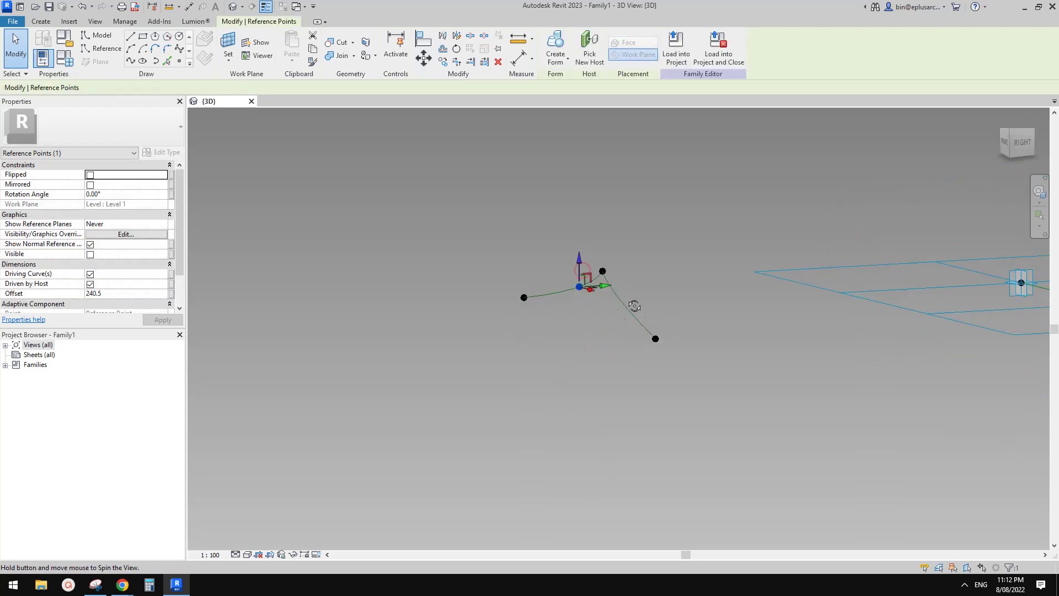
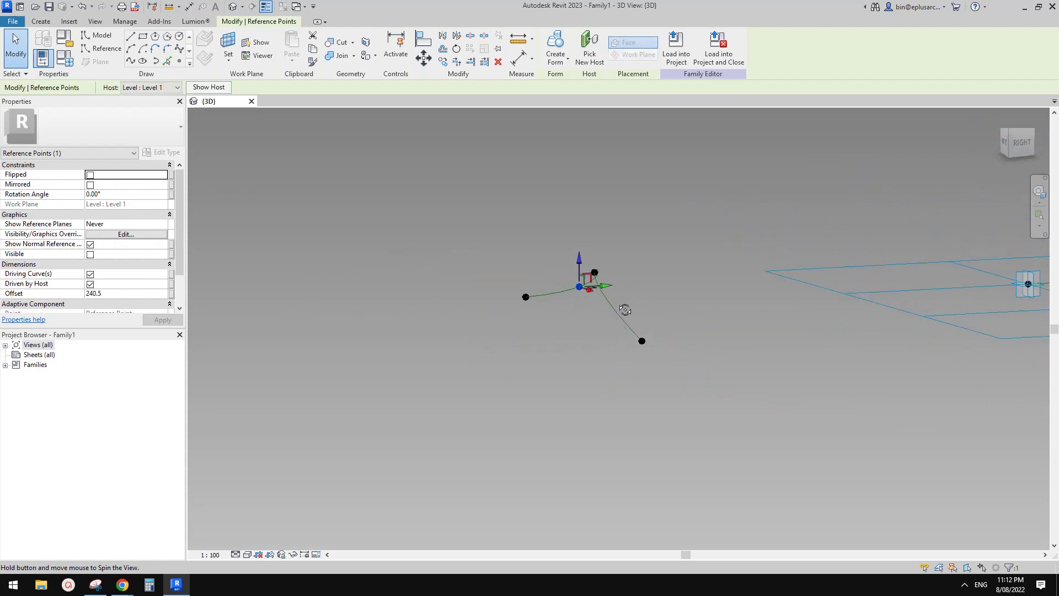
pyautogui.moveTo(502, 252); pyautogui.dragTo(583, 238)
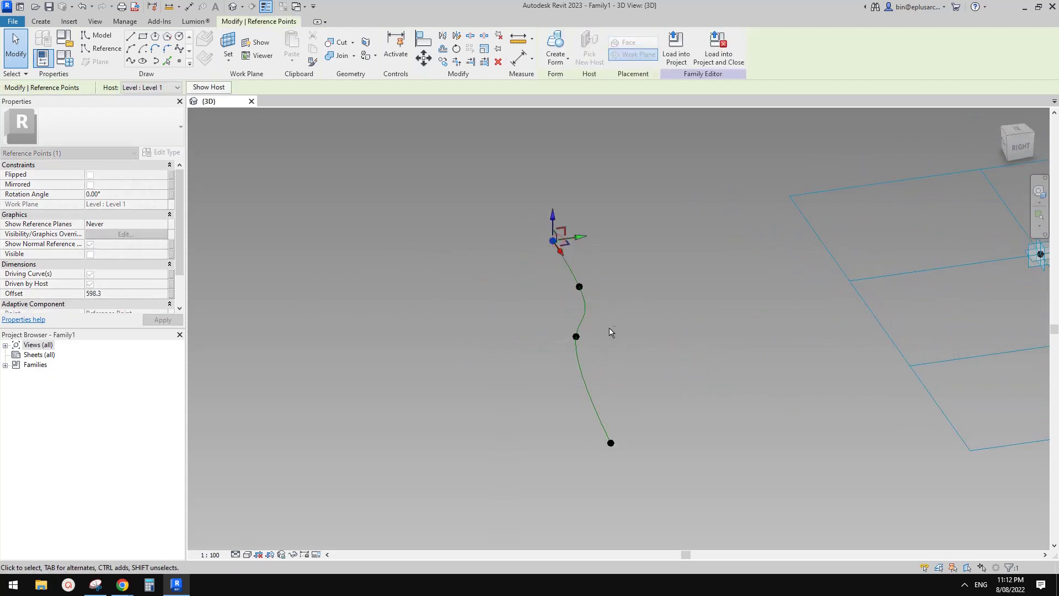
pyautogui.keyDown('shift'); pyautogui.moveTo(610, 328); pyautogui.dragTo(642, 356, button='middle'); pyautogui.keyUp('shift')
pyautogui.click(333, 314)
pyautogui.scroll(-3, 333, 316)
pyautogui.keyDown('shift'); pyautogui.moveTo(442, 351); pyautogui.dragTo(481, 379, button='middle'); pyautogui.keyUp('shift')
pyautogui.scroll(-1, 528, 360)
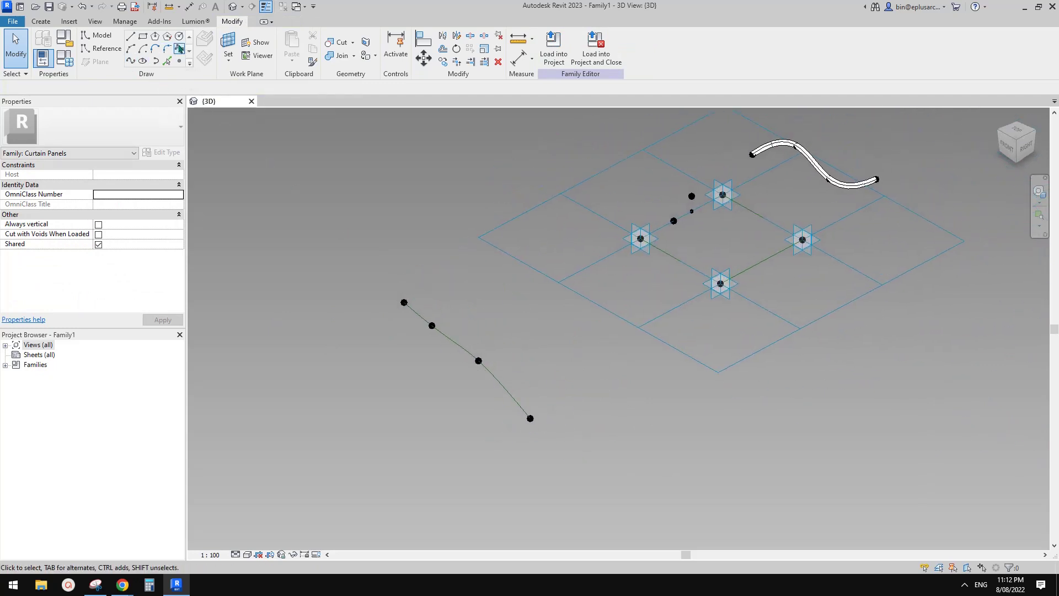
# Draw an S-shaped model spline with five control points on Level 1, in front of the existing spline reference line.
pyautogui.keyDown('shift'); pyautogui.moveTo(316, 159); pyautogui.dragTo(307, 178, button='middle'); pyautogui.keyUp('shift')
pyautogui.moveTo(479, 289); pyautogui.dragTo(475, 291, button='middle')
pyautogui.moveTo(565, 377); pyautogui.dragTo(557, 376, button='middle')
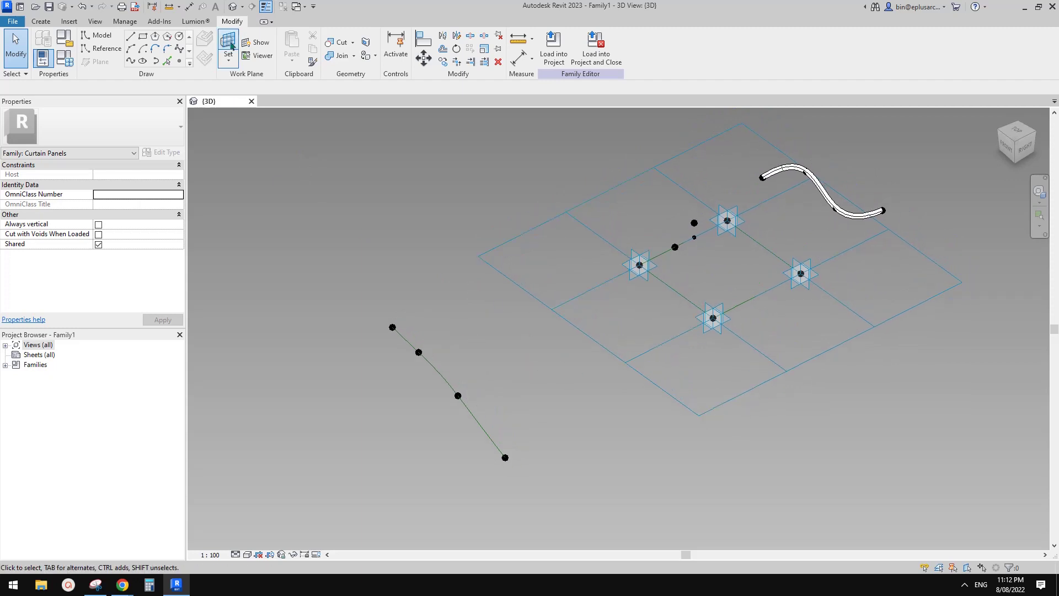
pyautogui.moveTo(308, 218); pyautogui.dragTo(420, 207, button='middle')
pyautogui.scroll(-1, 381, 211)
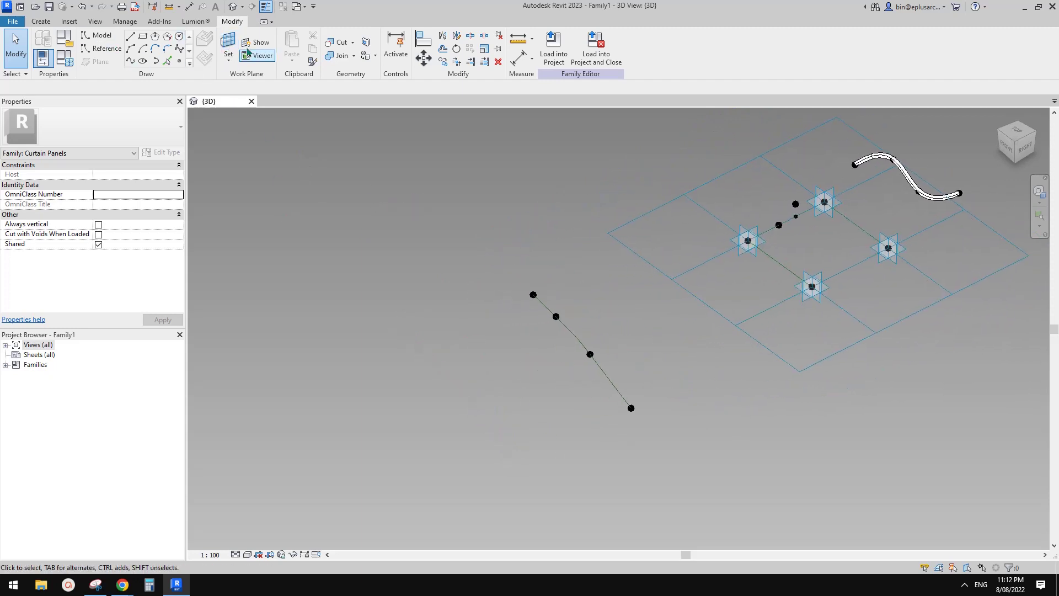
pyautogui.click(229, 43)
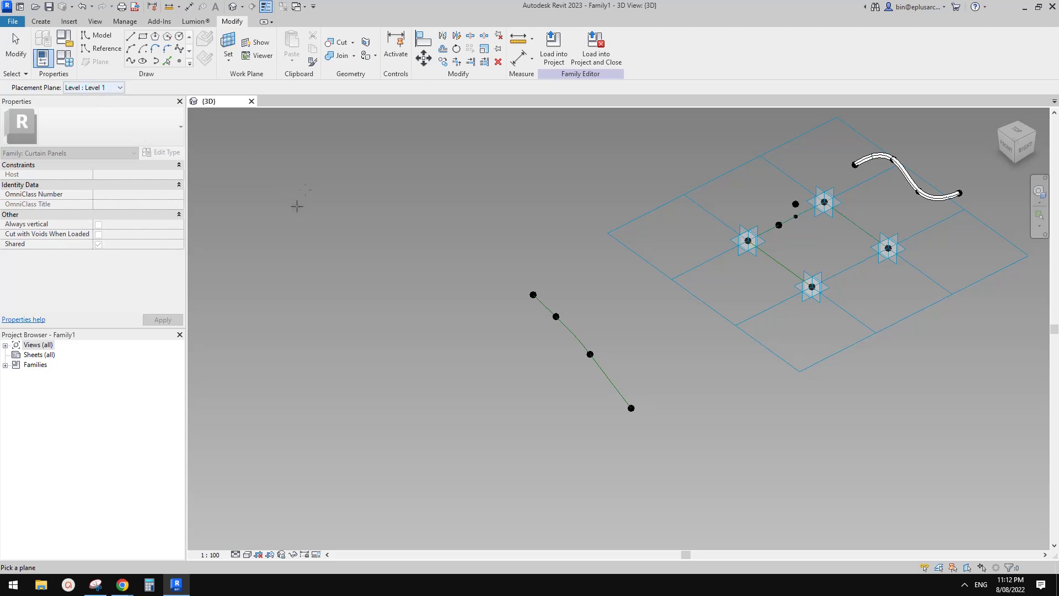
pyautogui.moveTo(297, 205); pyautogui.dragTo(396, 195, button='middle')
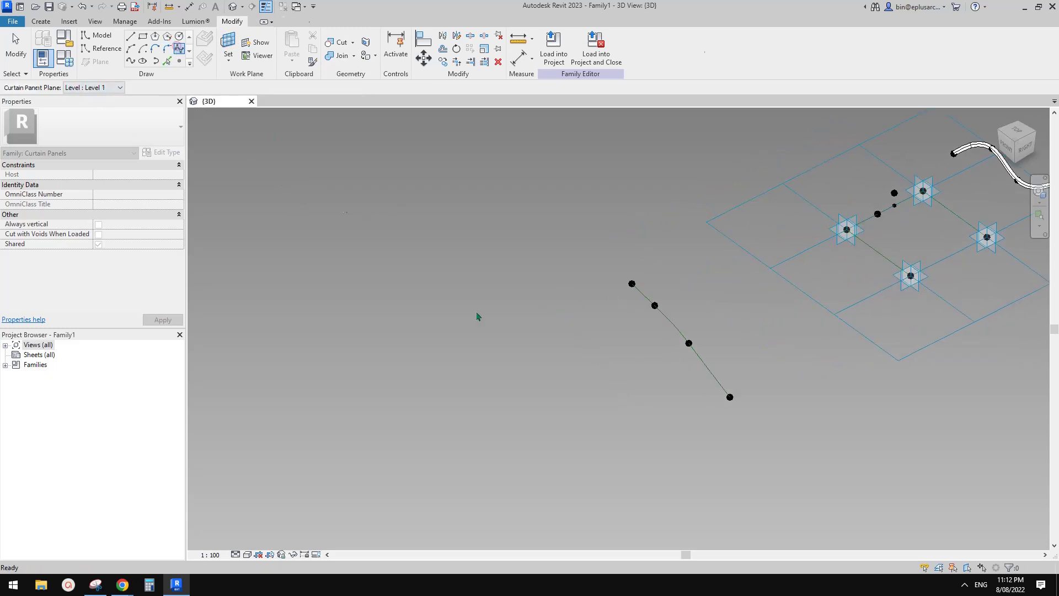
pyautogui.moveTo(576, 326); pyautogui.dragTo(511, 322, button='middle')
pyautogui.scroll(-1, 464, 312)
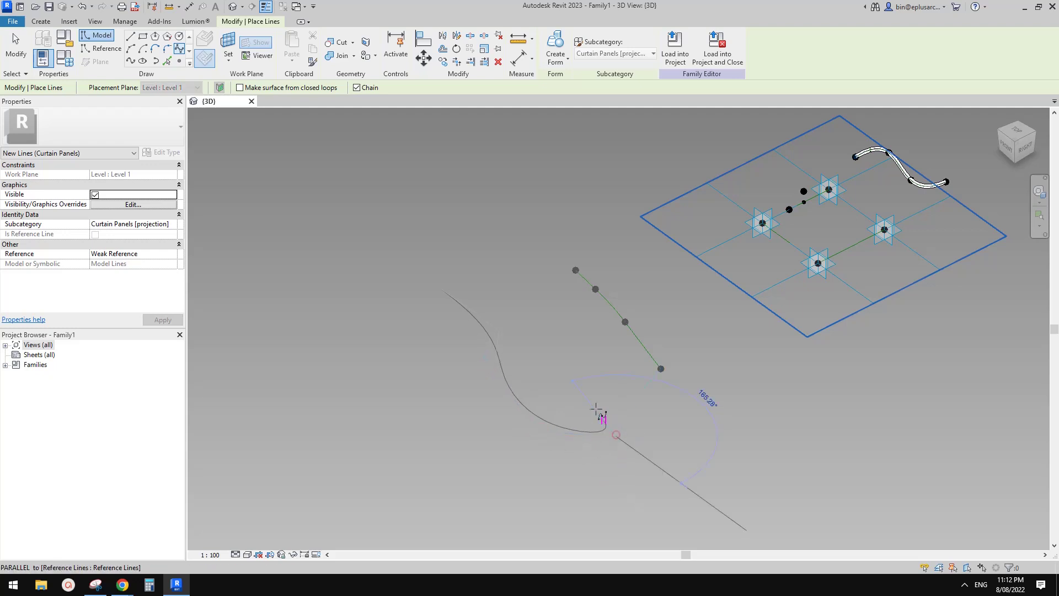
pyautogui.click(617, 434)
pyautogui.press('Escape')
pyautogui.press('Escape')
# Turn the new model spline into a reference line and reselect it to show its control points.
pyautogui.click(507, 380)
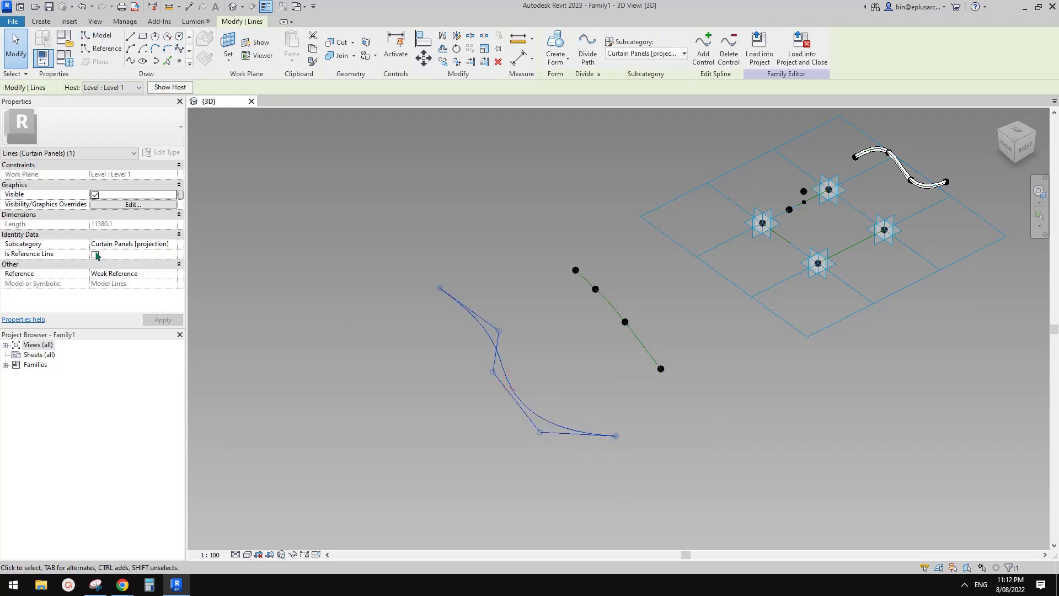
pyautogui.click(95, 255)
pyautogui.click(598, 338)
pyautogui.keyDown('shift'); pyautogui.moveTo(598, 339); pyautogui.dragTo(544, 359, button='middle'); pyautogui.keyUp('shift')
pyautogui.click(508, 320)
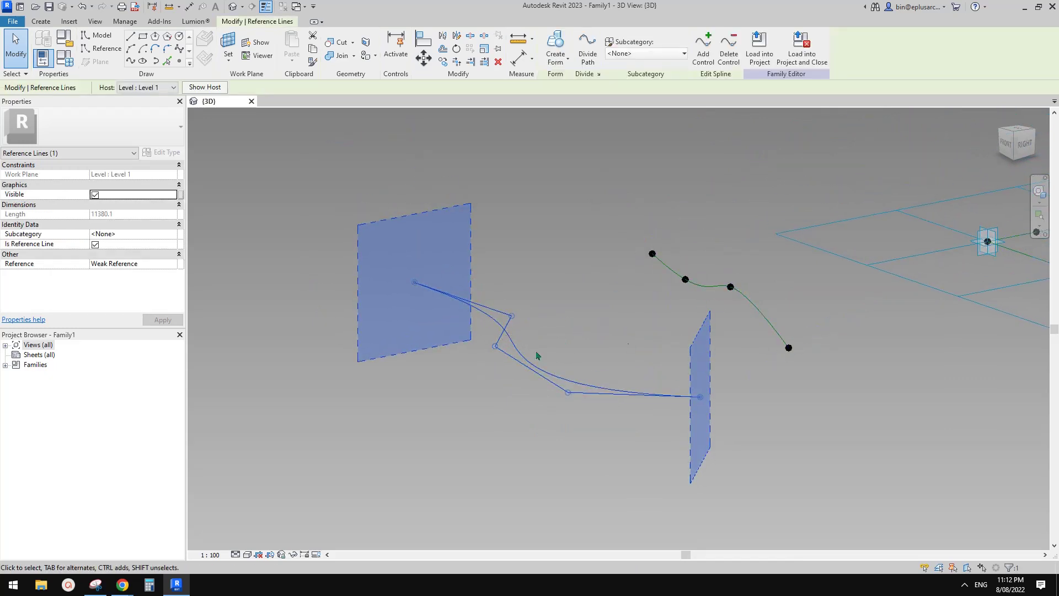
# Reshape the new reference spline by moving its three inner control points within the Level 1 plane.
pyautogui.keyDown('shift'); pyautogui.moveTo(539, 366); pyautogui.dragTo(532, 350, button='middle'); pyautogui.keyUp('shift')
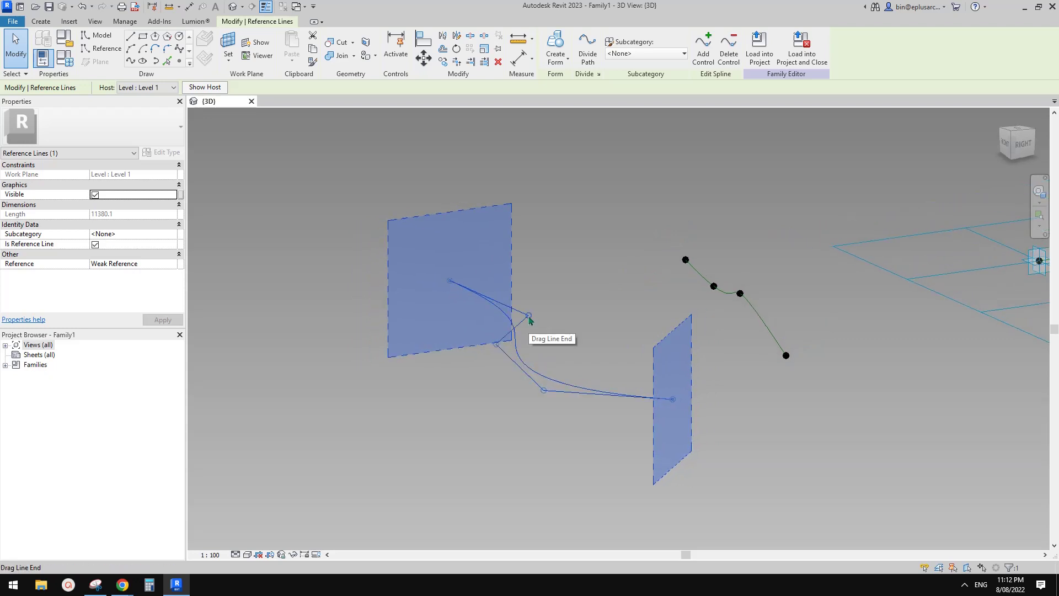
pyautogui.keyDown('shift'); pyautogui.moveTo(529, 319); pyautogui.dragTo(588, 347, button='middle'); pyautogui.keyUp('shift')
pyautogui.scroll(-3, 588, 348)
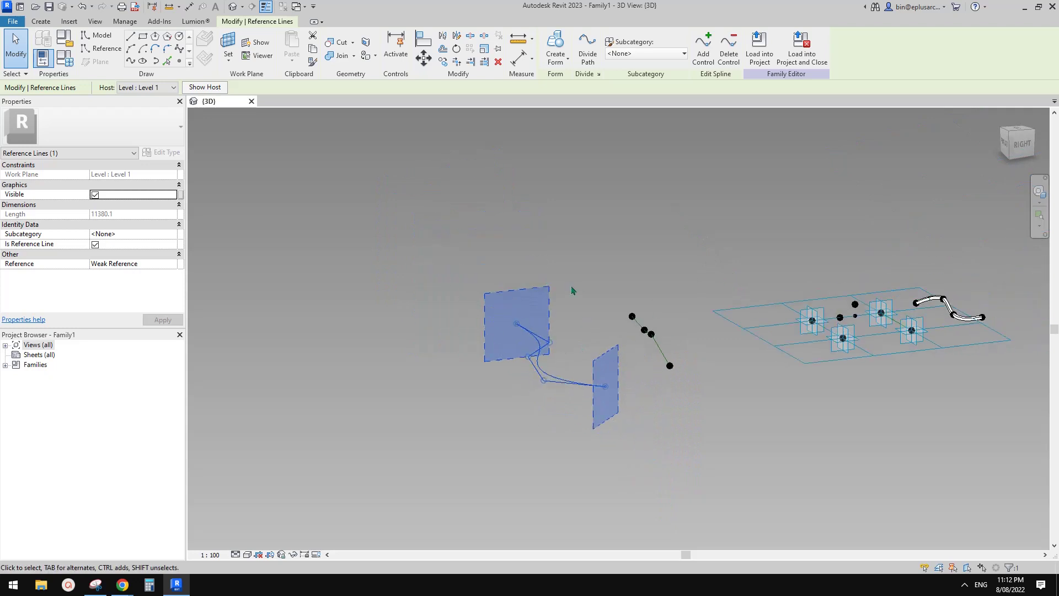
pyautogui.scroll(3, 535, 328)
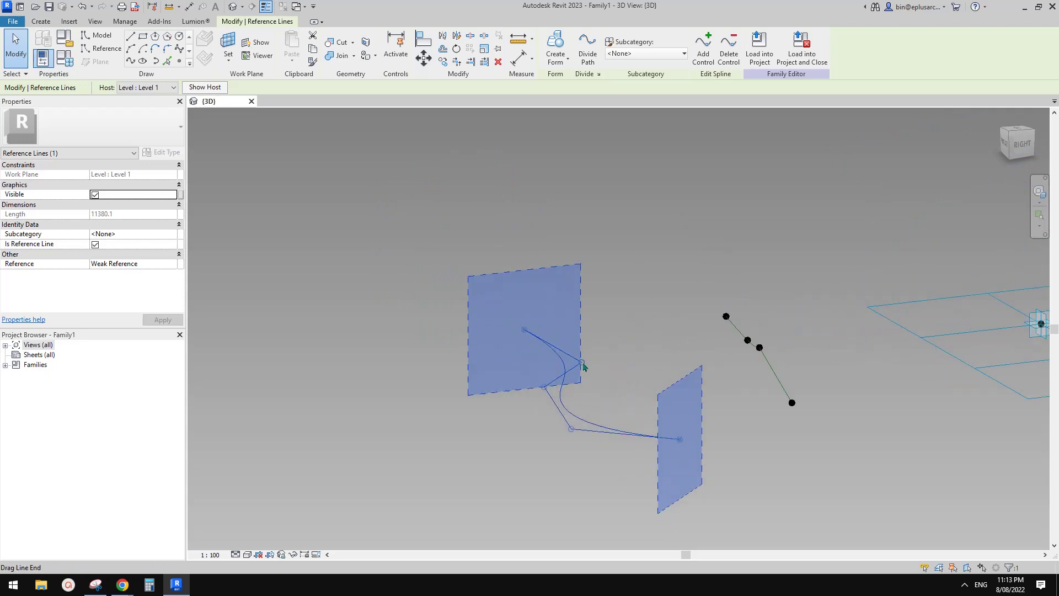
pyautogui.moveTo(583, 365)
pyautogui.keyDown('shift'); pyautogui.mouseDown(button='middle')
pyautogui.moveTo(595, 336)
pyautogui.moveTo(591, 388)
pyautogui.moveTo(579, 372)
pyautogui.mouseUp(button='middle'); pyautogui.keyUp('shift')
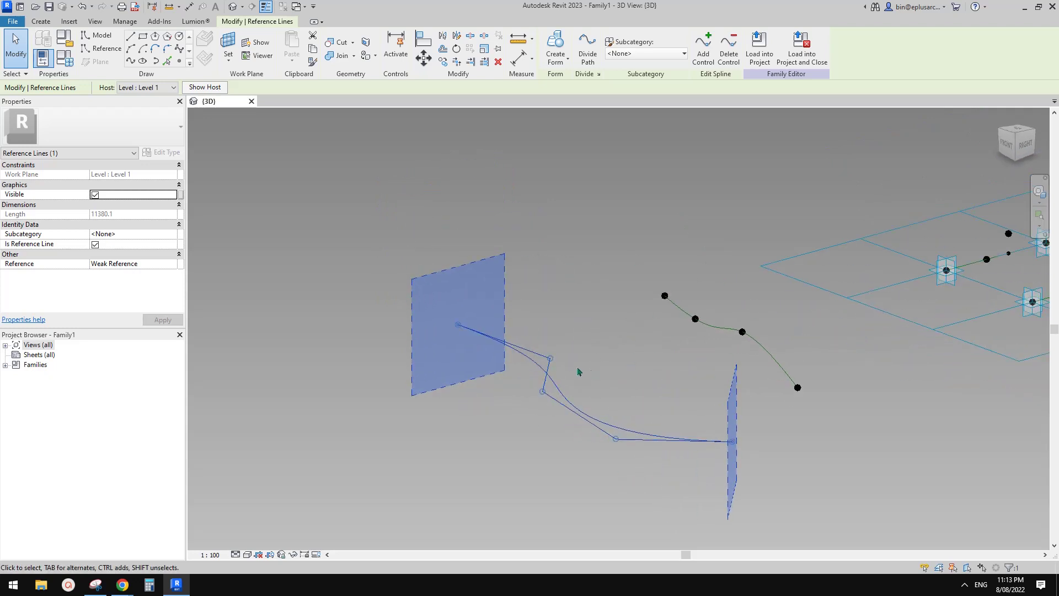
pyautogui.keyDown('shift'); pyautogui.moveTo(572, 292); pyautogui.dragTo(553, 254, button='middle'); pyautogui.keyUp('shift')
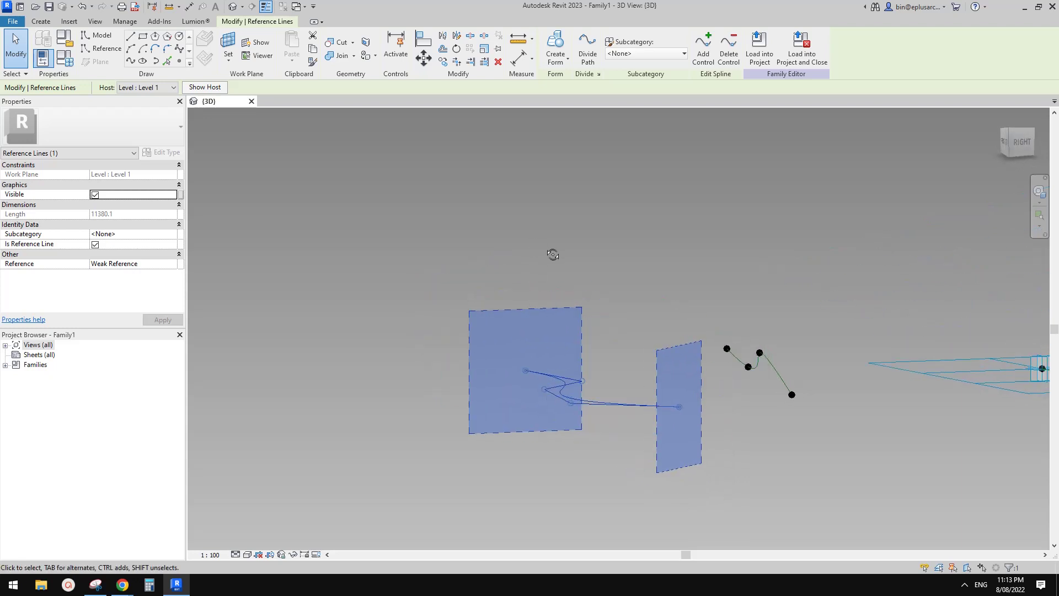
pyautogui.keyDown('shift'); pyautogui.moveTo(579, 349); pyautogui.dragTo(570, 371, button='middle'); pyautogui.keyUp('shift')
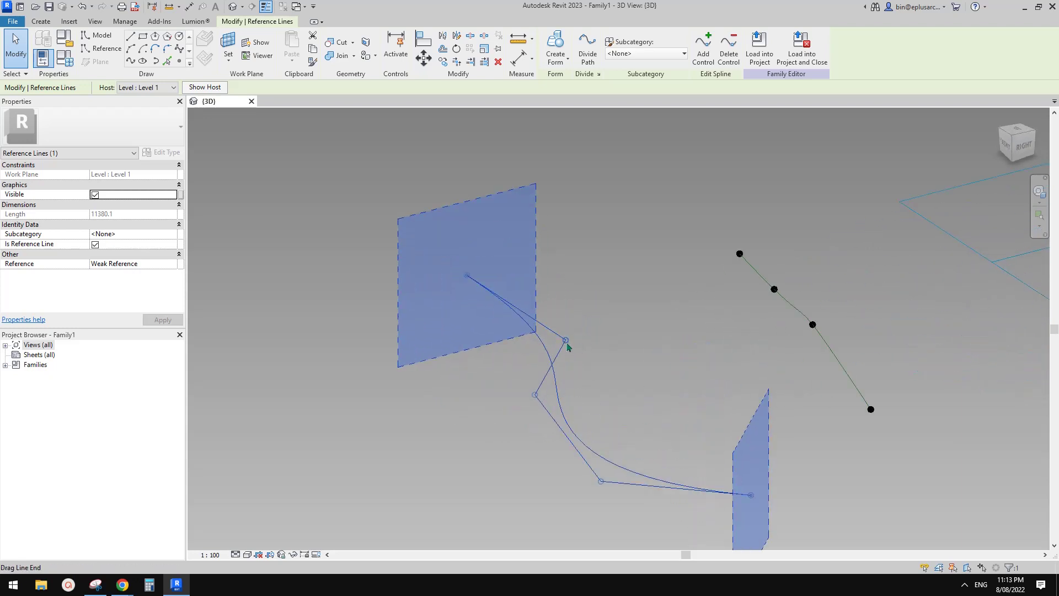
pyautogui.moveTo(567, 342); pyautogui.dragTo(587, 329)
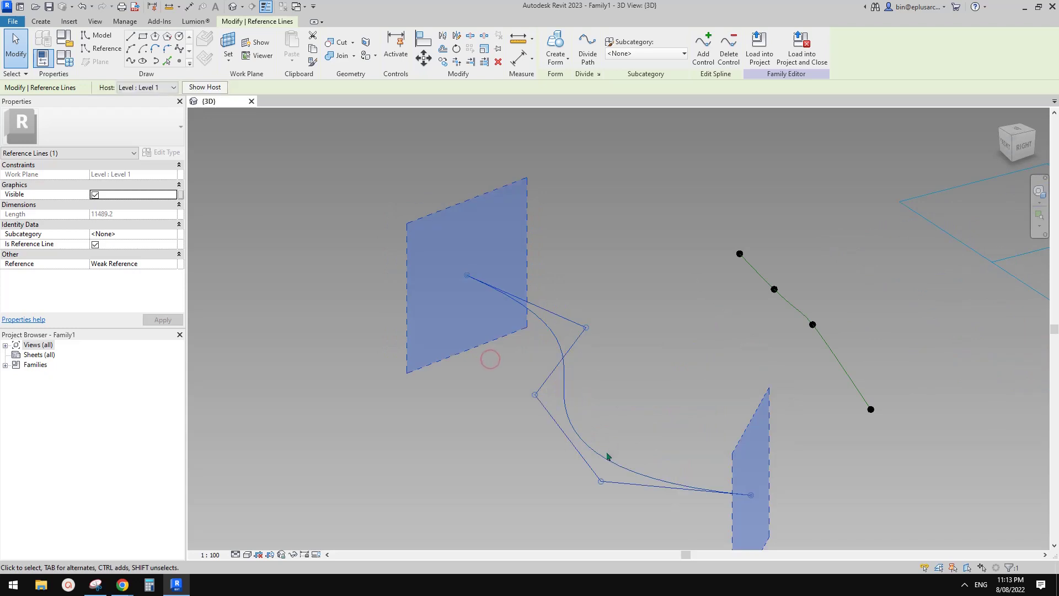
pyautogui.moveTo(601, 483); pyautogui.dragTo(662, 417)
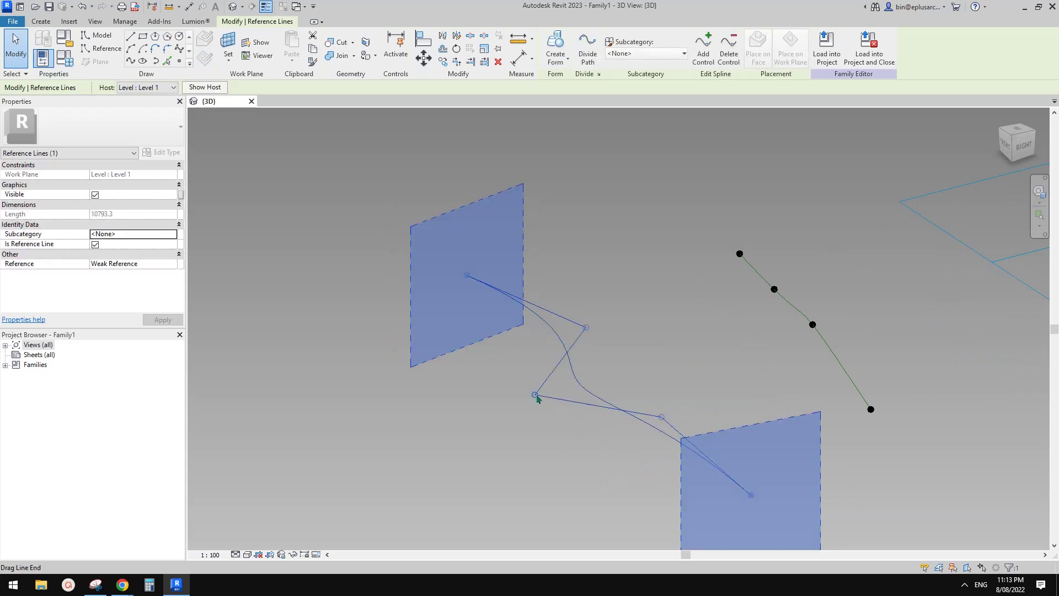
pyautogui.moveTo(654, 355); pyautogui.dragTo(540, 408)
# Examine the control-point spline from a low side angle and compare it with the spline drawn through points.
pyautogui.keyDown('shift'); pyautogui.moveTo(659, 393); pyautogui.dragTo(614, 326, button='middle'); pyautogui.keyUp('shift')
pyautogui.moveTo(578, 393)
pyautogui.keyDown('shift'); pyautogui.mouseDown(button='middle')
pyautogui.moveTo(569, 382)
pyautogui.moveTo(582, 391)
pyautogui.mouseUp(button='middle'); pyautogui.keyUp('shift')
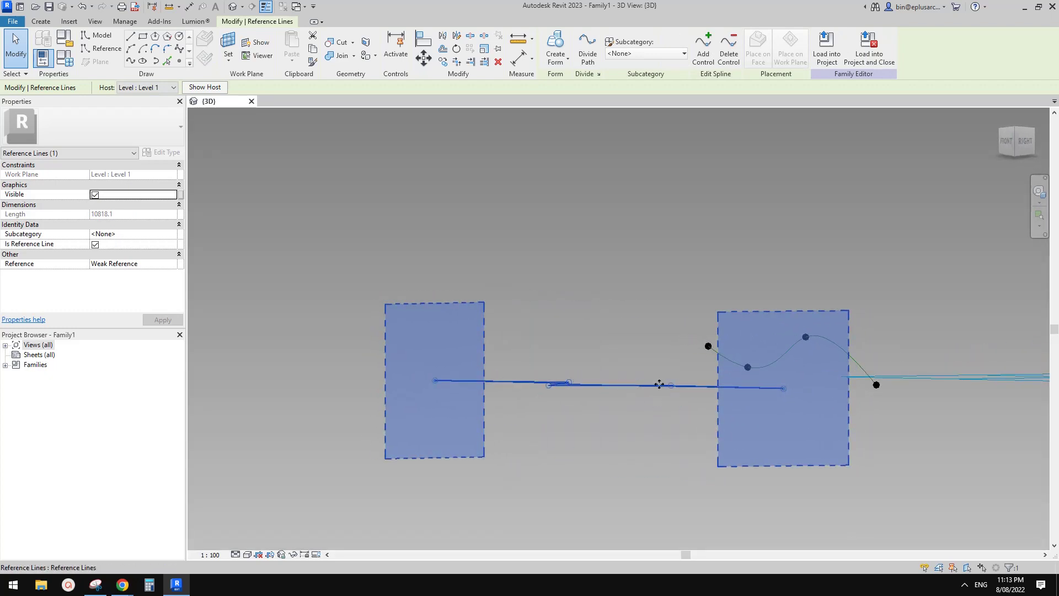
pyautogui.scroll(-2, 617, 394)
pyautogui.keyDown('shift'); pyautogui.moveTo(636, 379); pyautogui.dragTo(654, 428, button='middle'); pyautogui.keyUp('shift')
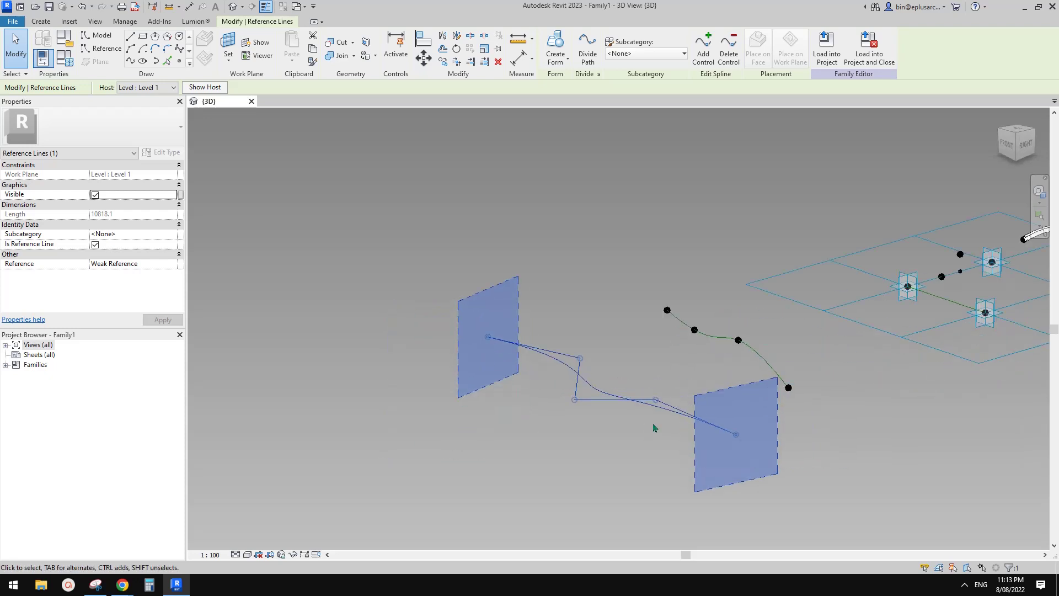
pyautogui.click(671, 391)
pyautogui.keyDown('shift'); pyautogui.moveTo(667, 390); pyautogui.dragTo(617, 381, button='middle'); pyautogui.keyUp('shift')
pyautogui.scroll(1, 611, 377)
pyautogui.click(607, 382)
pyautogui.moveTo(683, 390); pyautogui.dragTo(649, 397, button='middle')
pyautogui.click(655, 393)
pyautogui.click(732, 359)
pyautogui.keyDown('shift'); pyautogui.moveTo(726, 354); pyautogui.dragTo(702, 314, button='middle'); pyautogui.keyUp('shift')
pyautogui.press('Escape')
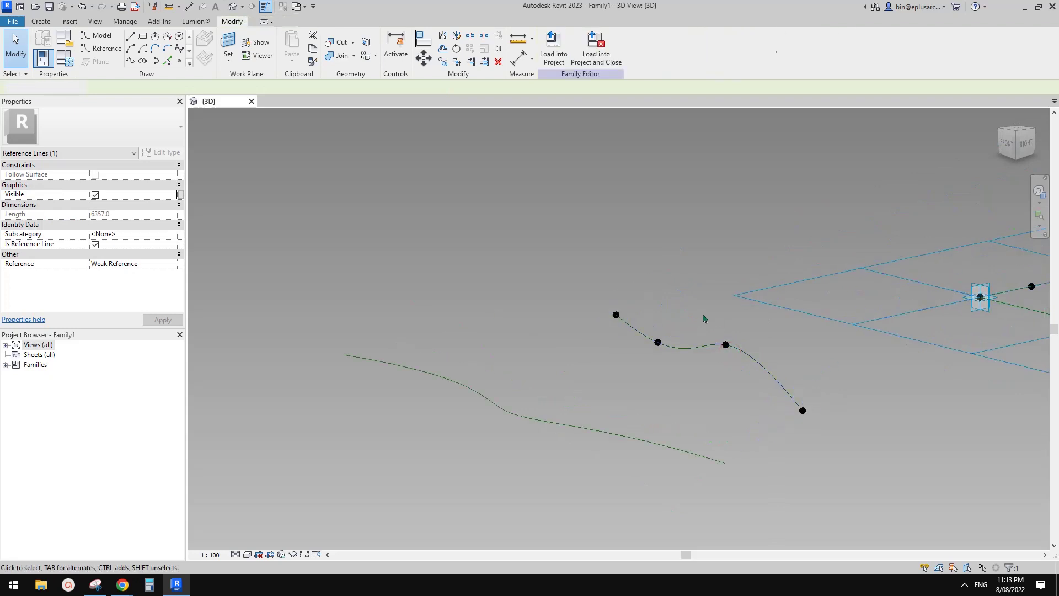
# Reshape the through-points spline by shifting its third point sideways and moving its first end point outward.
pyautogui.click(727, 343)
pyautogui.moveTo(745, 339); pyautogui.dragTo(768, 335)
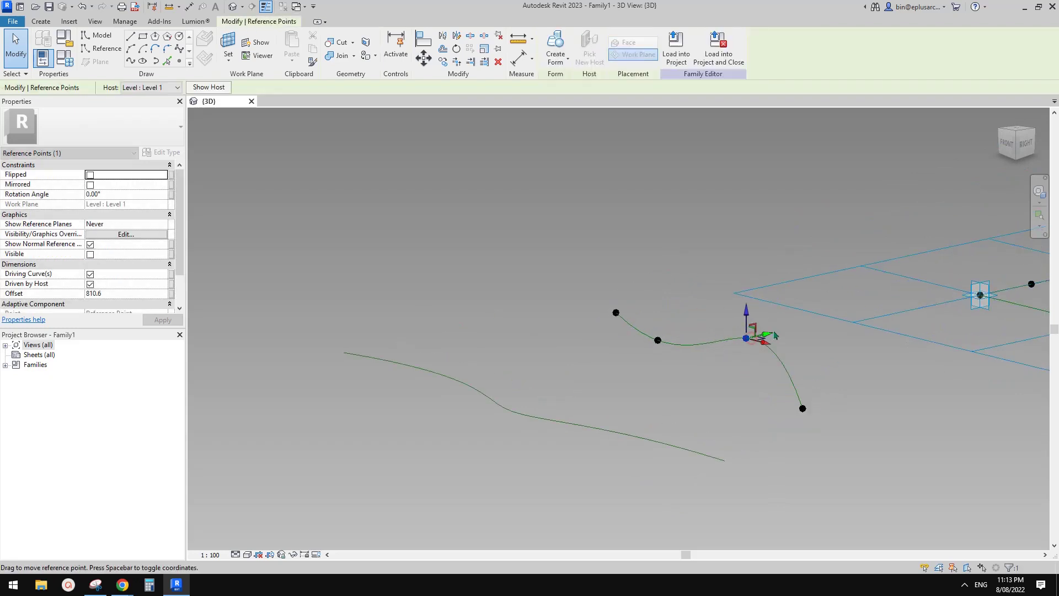
pyautogui.moveTo(785, 337); pyautogui.dragTo(774, 326, button='middle')
pyautogui.press('Escape')
pyautogui.keyDown('shift'); pyautogui.moveTo(698, 318); pyautogui.dragTo(680, 391, button='middle'); pyautogui.keyUp('shift')
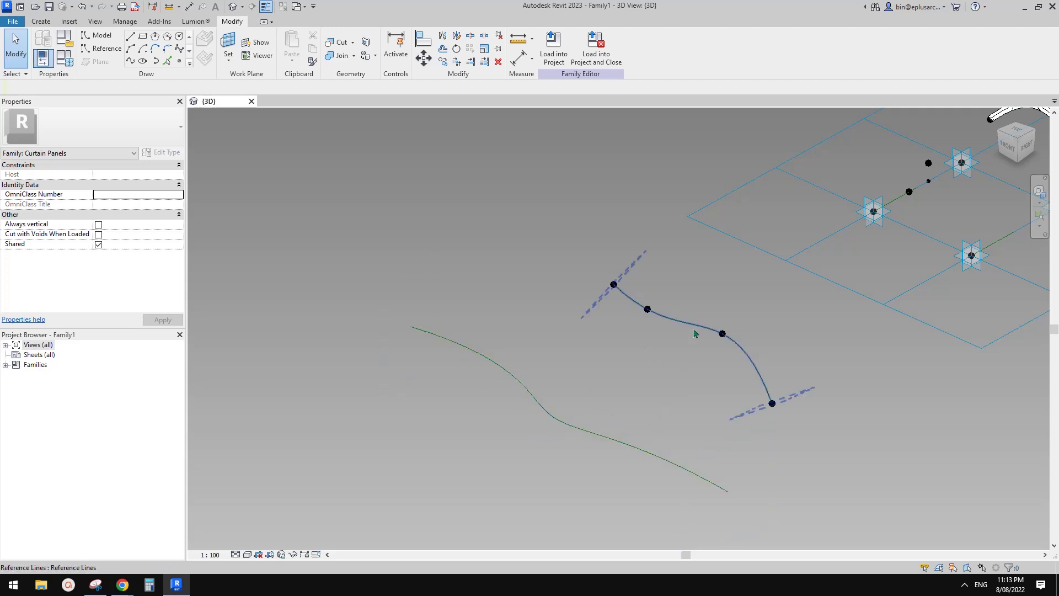
pyautogui.keyDown('shift'); pyautogui.moveTo(695, 335); pyautogui.dragTo(588, 322, button='middle'); pyautogui.keyUp('shift')
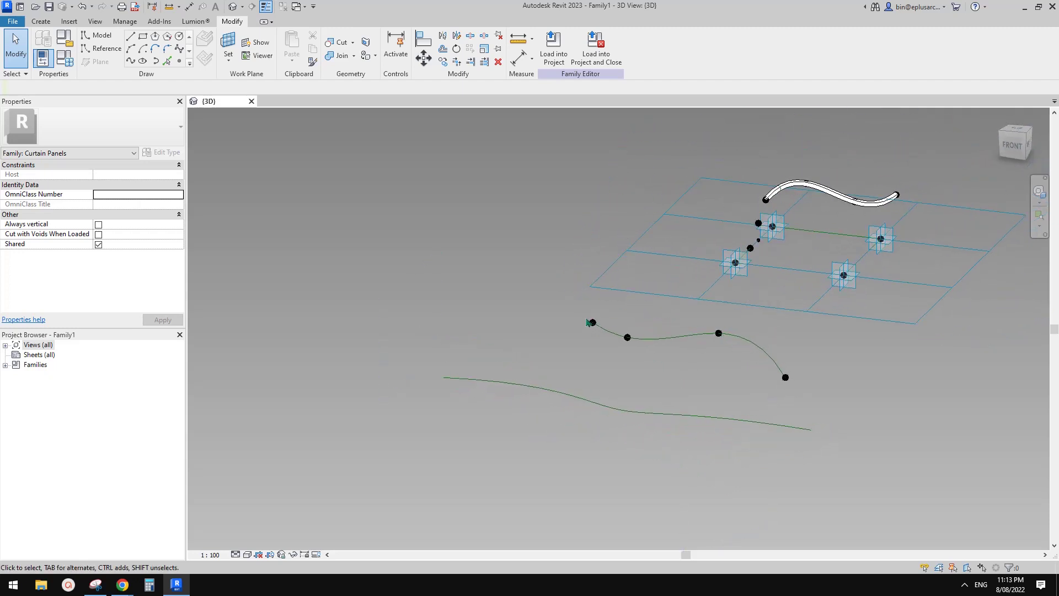
pyautogui.moveTo(604, 334); pyautogui.dragTo(542, 316)
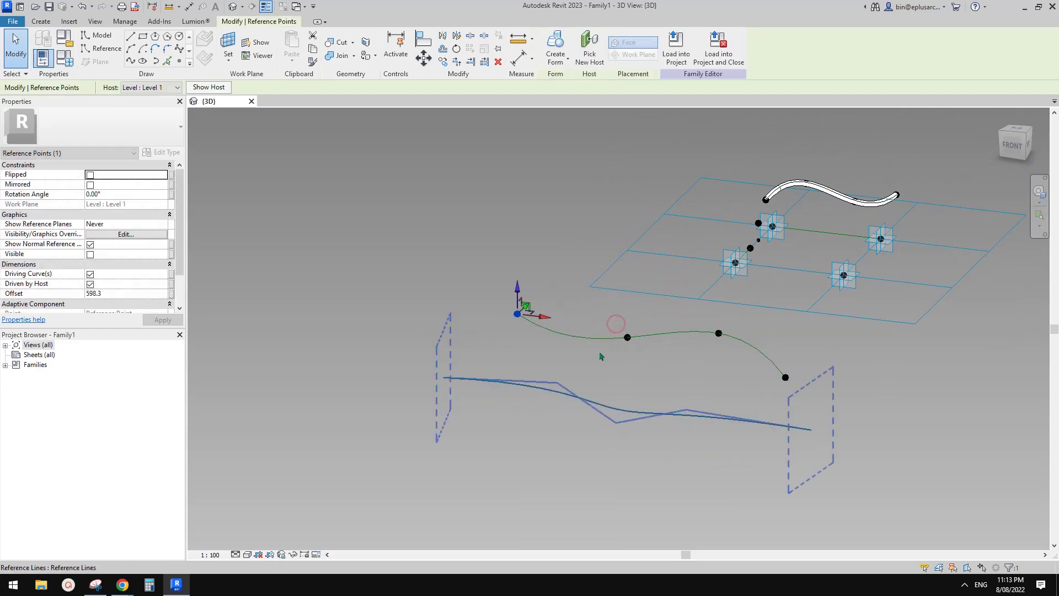
pyautogui.keyDown('shift'); pyautogui.moveTo(614, 366); pyautogui.dragTo(559, 329, button='middle'); pyautogui.keyUp('shift')
pyautogui.press('Escape')
# Place a reference point on the through-points spline between its first and second points.
pyautogui.click(101, 52)
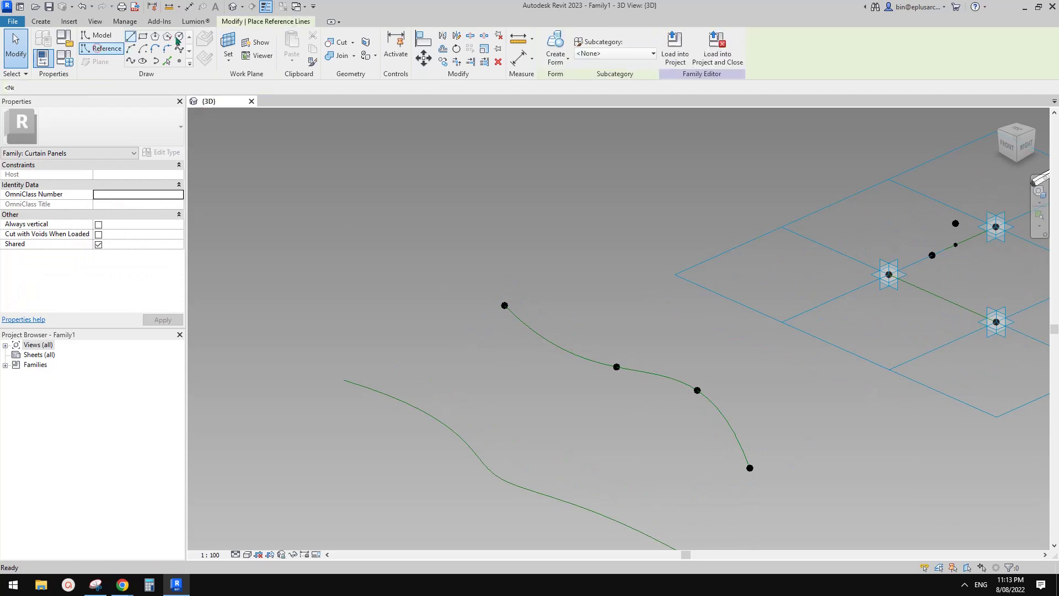
pyautogui.click(179, 60)
pyautogui.scroll(2, 593, 308)
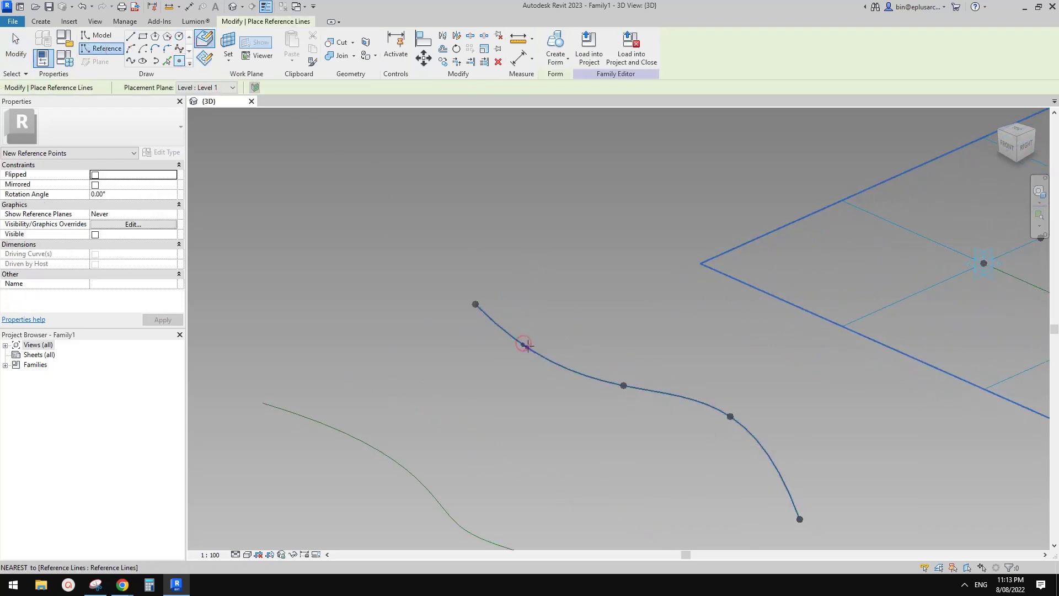
# Draw a reference-line rectangle around the new reference point, using the point's plane perpendicular to the spline as the work plane.
pyautogui.click(143, 37)
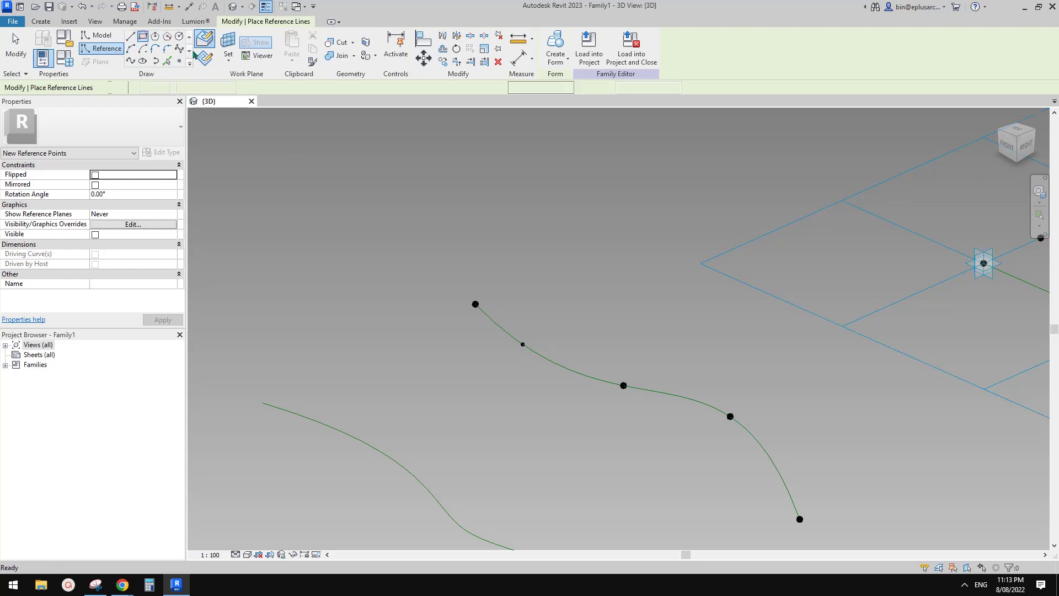
pyautogui.click(227, 40)
pyautogui.scroll(2, 517, 333)
pyautogui.scroll(1, 517, 334)
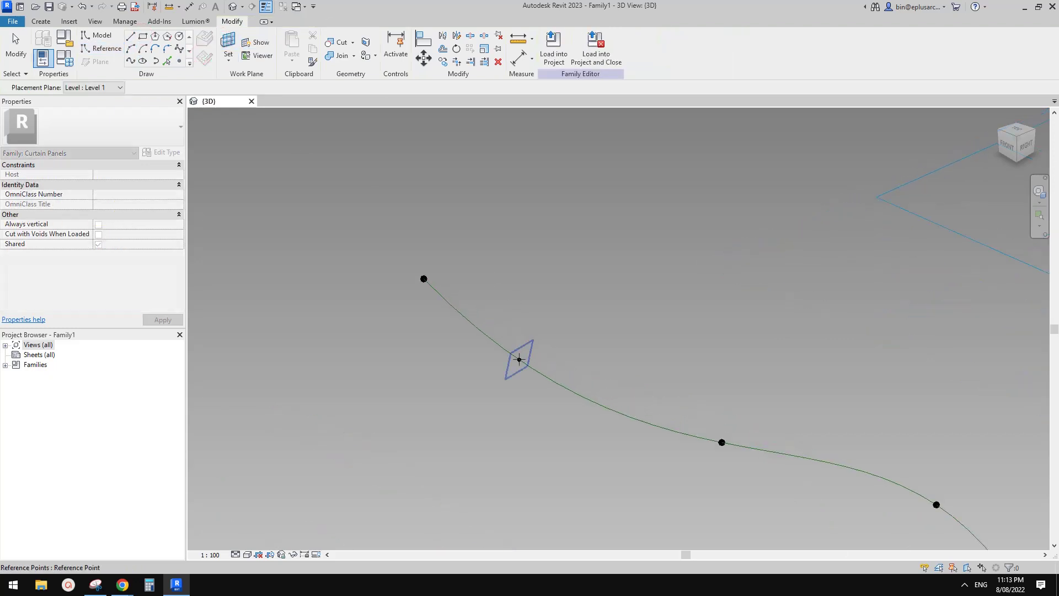
pyautogui.click(518, 355)
pyautogui.click(519, 359)
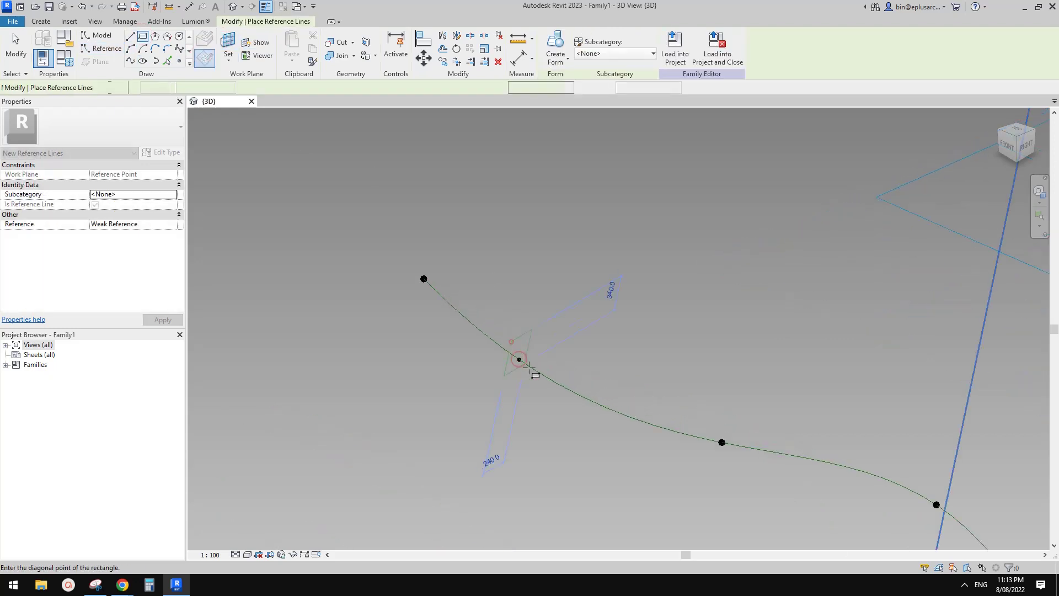
pyautogui.press('Escape')
pyautogui.press('Escape')
# Create a solid form by sweeping the rectangular profile along the through-points spline.
pyautogui.press('Tab')
pyautogui.click(523, 334)
pyautogui.keyDown('ctrl'); pyautogui.click(483, 333); pyautogui.keyUp('ctrl')
pyautogui.scroll(-2, 484, 334)
pyautogui.moveTo(498, 335); pyautogui.dragTo(505, 279, button='middle')
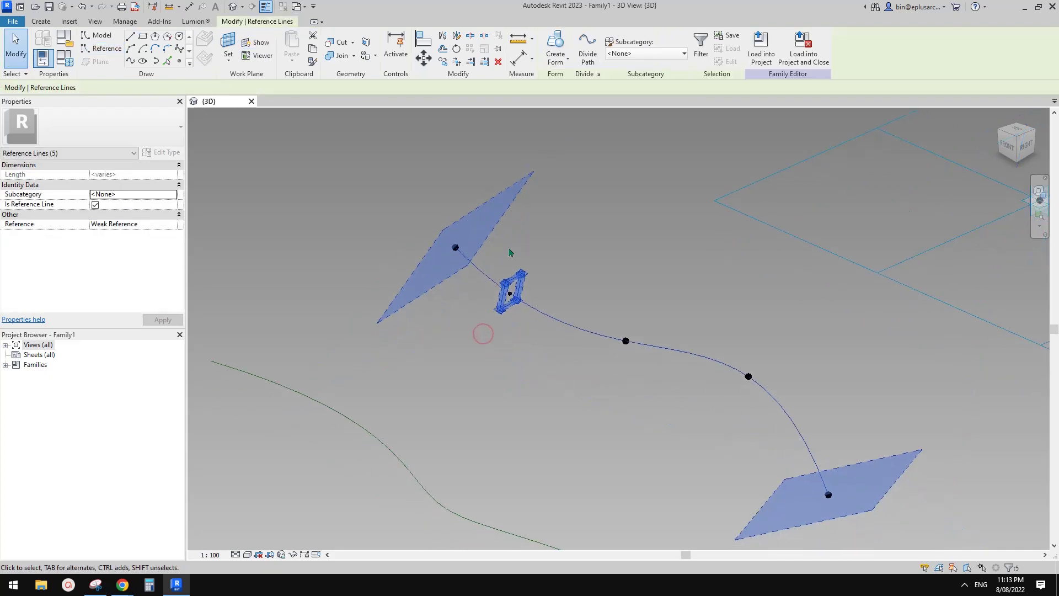
pyautogui.click(554, 44)
pyautogui.press('Escape')
pyautogui.keyDown('shift'); pyautogui.moveTo(627, 291); pyautogui.dragTo(577, 320, button='middle'); pyautogui.keyUp('shift')
pyautogui.click(694, 285)
pyautogui.click(577, 320)
pyautogui.click(493, 341)
pyautogui.keyDown('shift'); pyautogui.moveTo(508, 354); pyautogui.dragTo(420, 286, button='middle'); pyautogui.keyUp('shift')
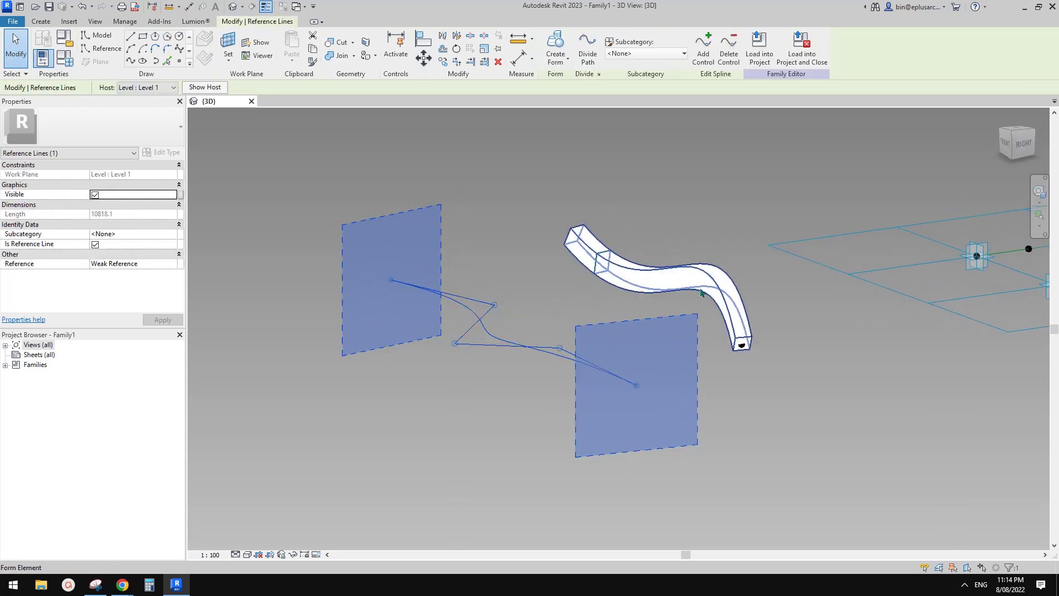
pyautogui.press('Escape')
# Copy the rectangular profile with its reference point about 2900 away from the form, beside the start of the control-point spline.
pyautogui.keyDown('shift'); pyautogui.moveTo(660, 286); pyautogui.dragTo(484, 222, button='middle'); pyautogui.keyUp('shift')
pyautogui.moveTo(514, 265); pyautogui.dragTo(516, 267)
pyautogui.keyDown('shift'); pyautogui.moveTo(516, 267); pyautogui.dragTo(490, 260, button='middle'); pyautogui.keyUp('shift')
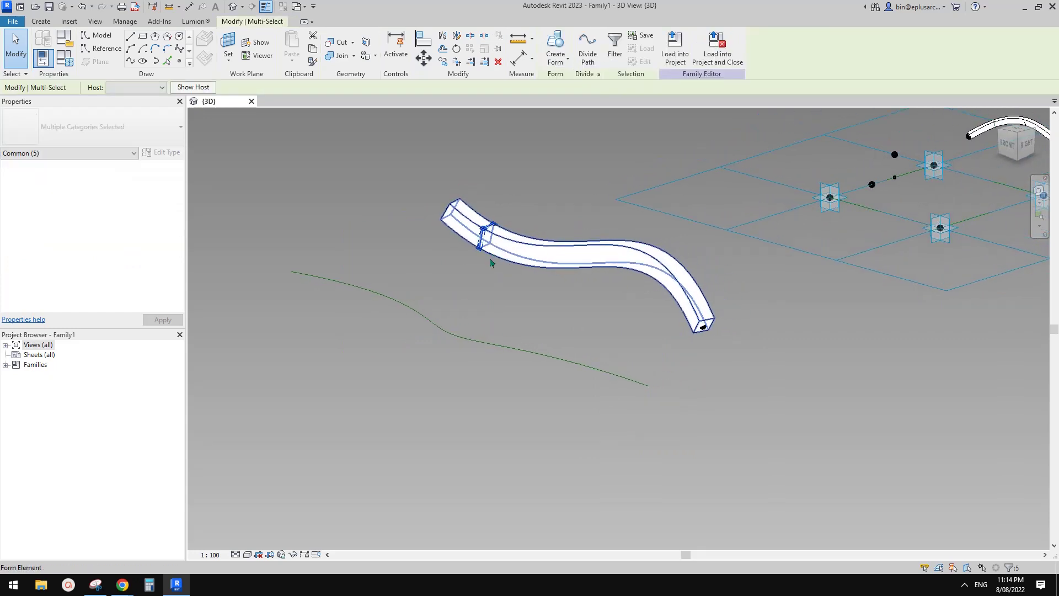
pyautogui.click(491, 253)
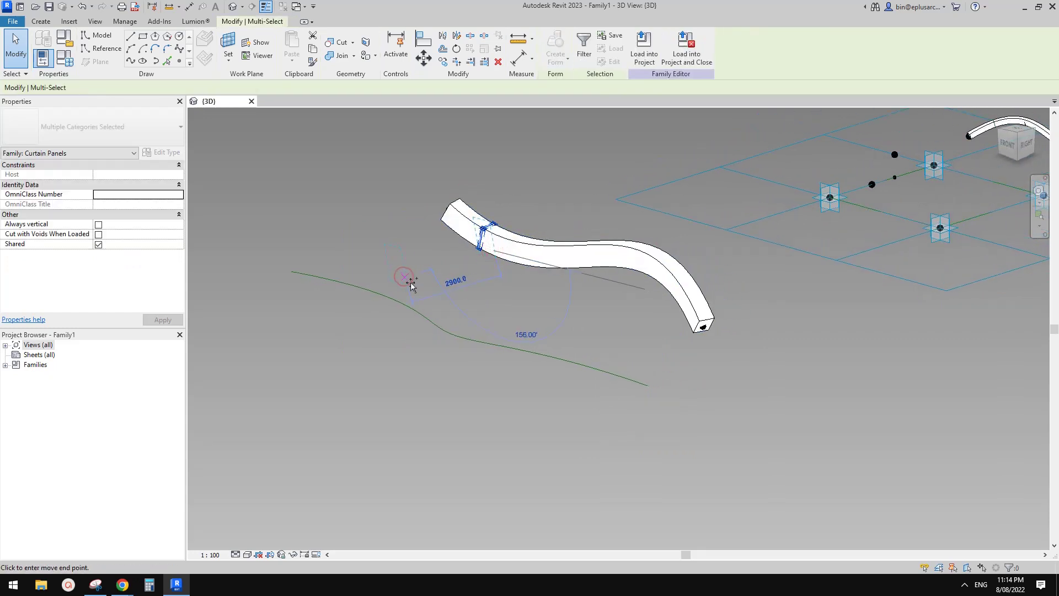
pyautogui.click(411, 284)
pyautogui.press('Escape')
# Rehost the copied profile's reference point onto the control-point spline near its start.
pyautogui.scroll(2, 397, 258)
pyautogui.click(396, 259)
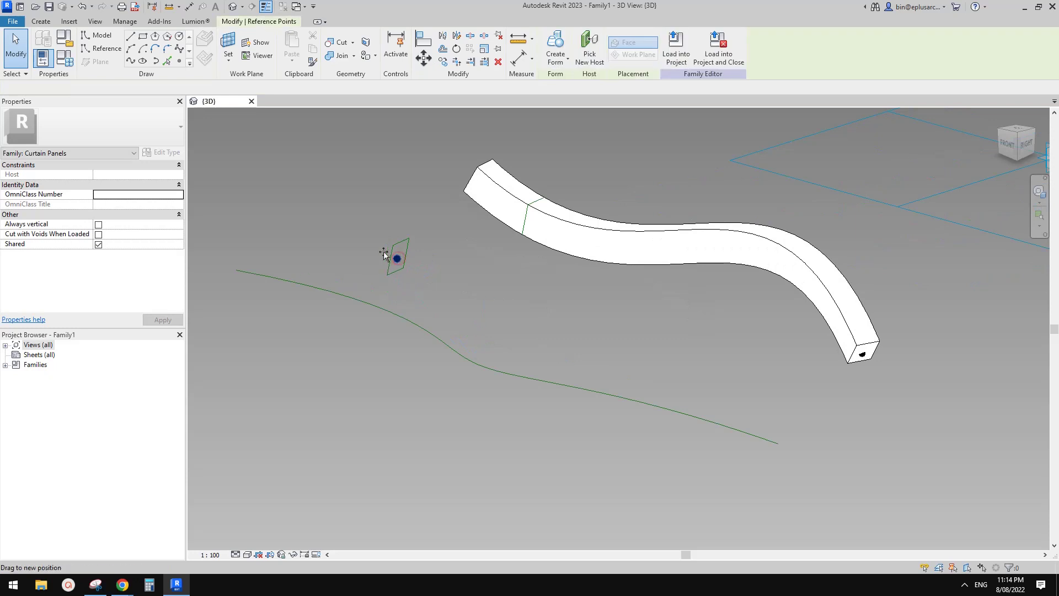
pyautogui.moveTo(386, 269); pyautogui.dragTo(391, 272)
pyautogui.scroll(-2, 413, 278)
pyautogui.moveTo(482, 314); pyautogui.dragTo(538, 326, button='middle')
pyautogui.scroll(1, 538, 326)
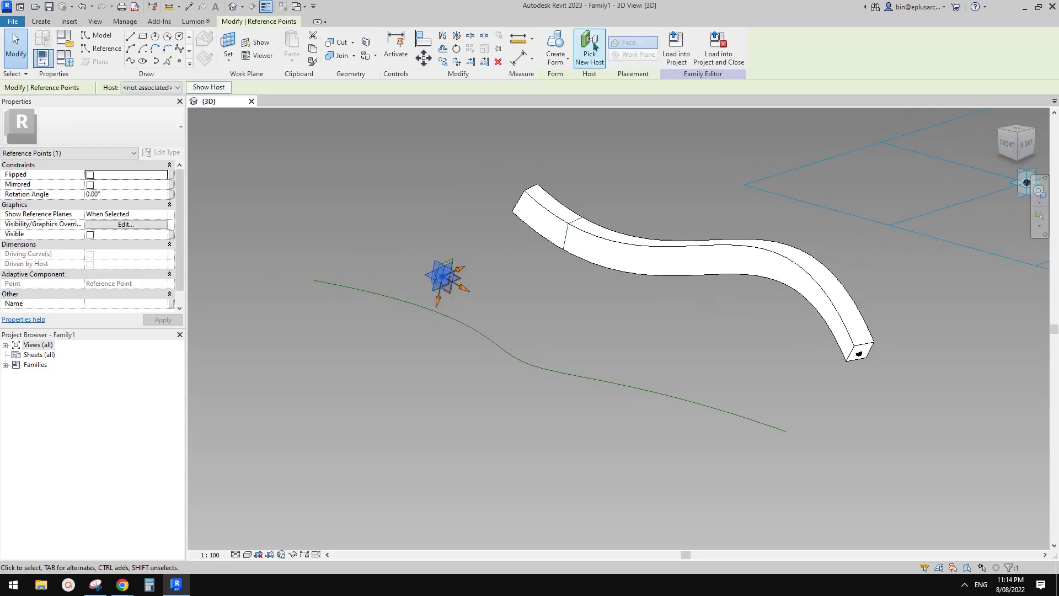
pyautogui.click(350, 288)
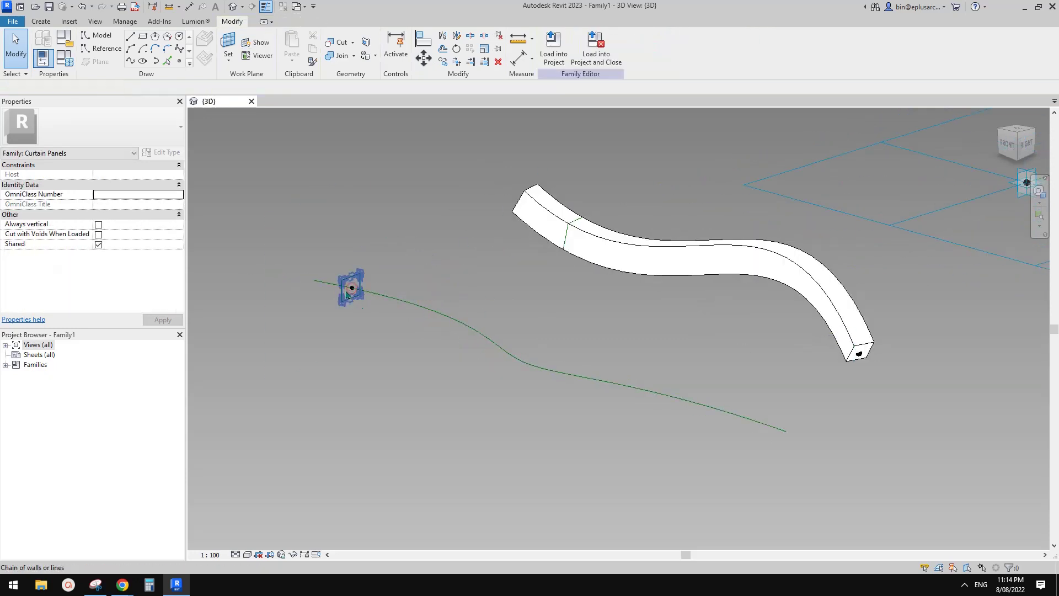
# Copy the rehosted profile and its reference point to a spot farther along, just off the control-point spline.
pyautogui.moveTo(370, 311); pyautogui.dragTo(371, 311)
pyautogui.press('c')
pyautogui.press('o')
pyautogui.click(380, 291)
pyautogui.click(486, 294)
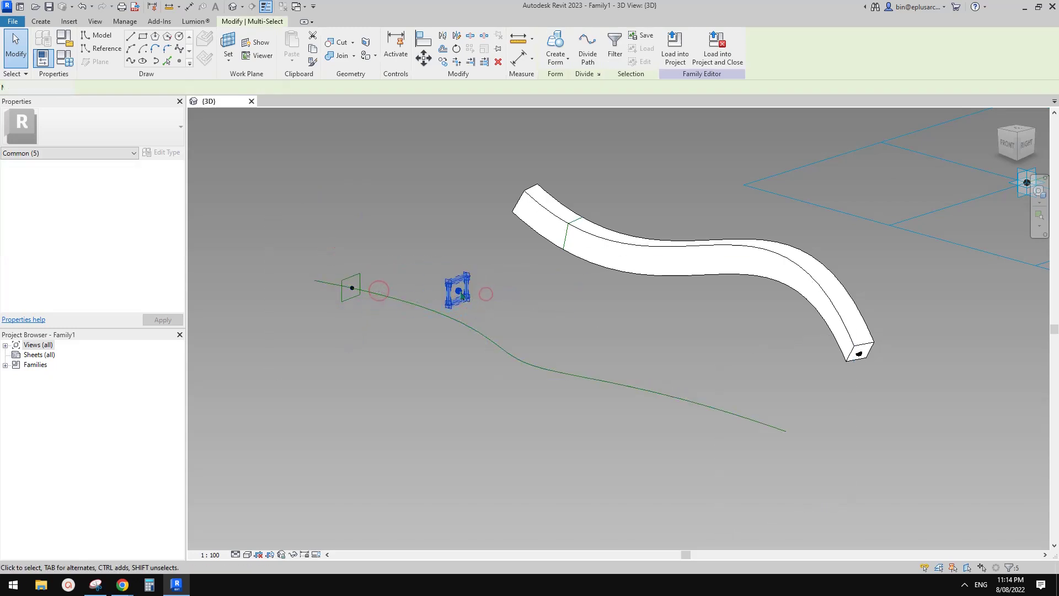
# Rehost the second copied profile's reference point onto the control-point spline near its far end.
pyautogui.press('Escape')
pyautogui.click(459, 291)
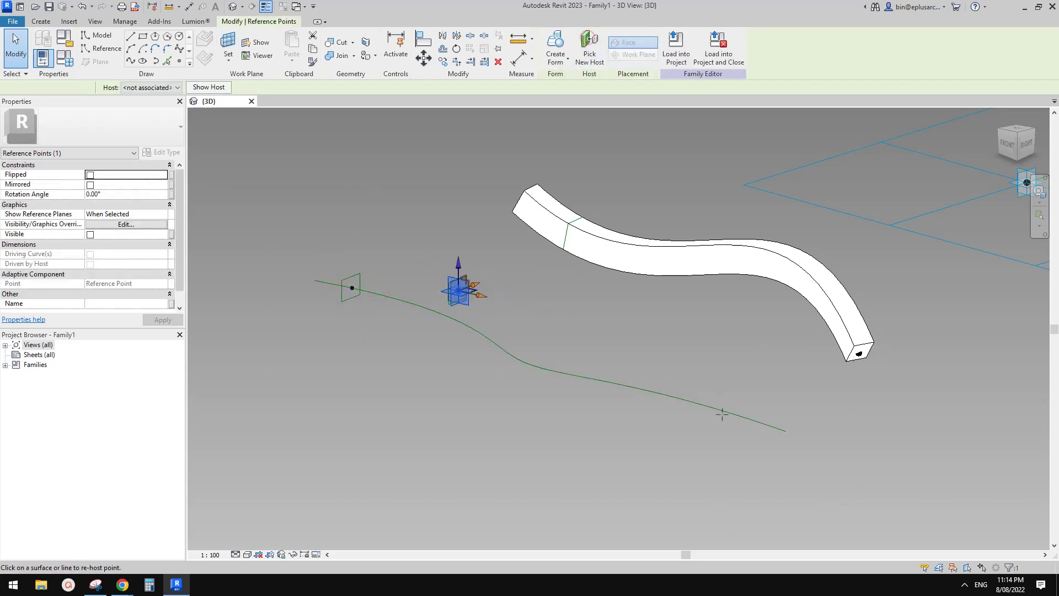
pyautogui.click(722, 415)
pyautogui.keyDown('shift'); pyautogui.moveTo(734, 418); pyautogui.dragTo(757, 250, button='middle'); pyautogui.keyUp('shift')
# Copy the far-end profile with its reference point and rehost the copy onto the control-point spline near its middle bend.
pyautogui.click(595, 341)
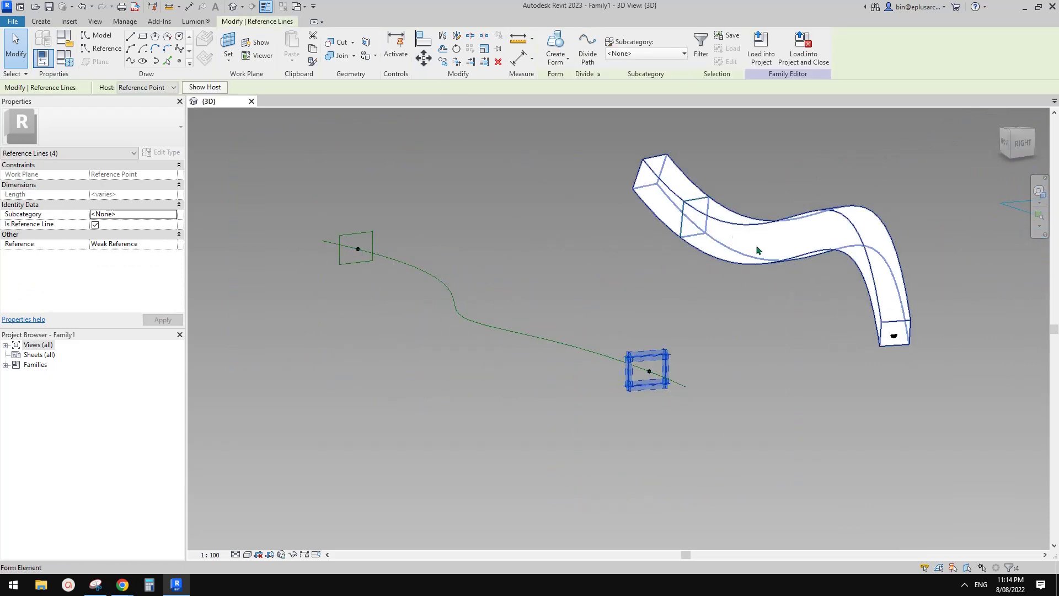
pyautogui.press('Escape')
pyautogui.moveTo(608, 326); pyautogui.dragTo(678, 416)
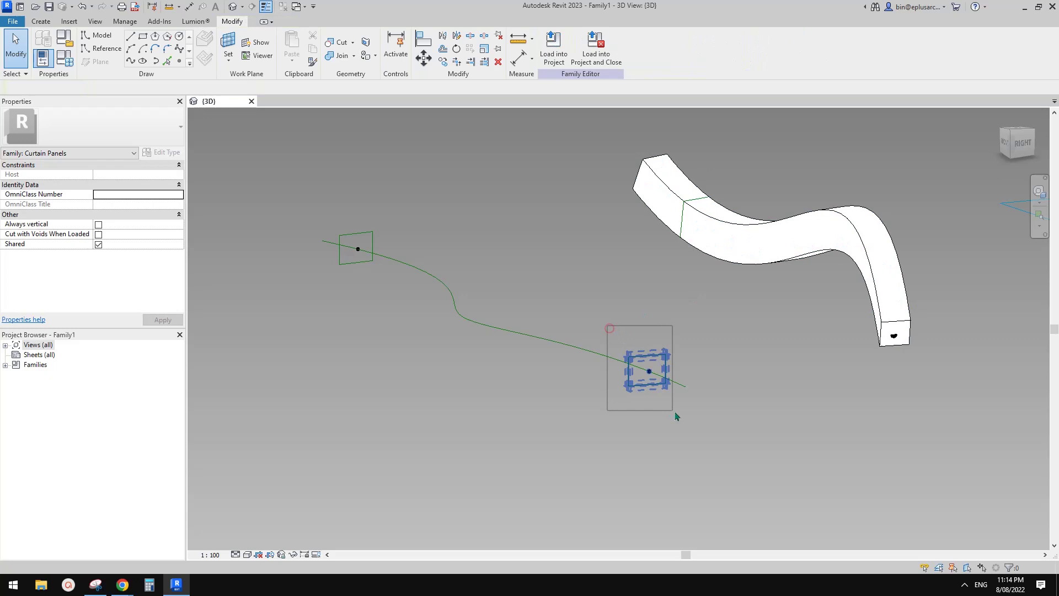
pyautogui.press('c')
pyautogui.press('o')
pyautogui.click(650, 372)
pyautogui.click(533, 303)
pyautogui.click(534, 303)
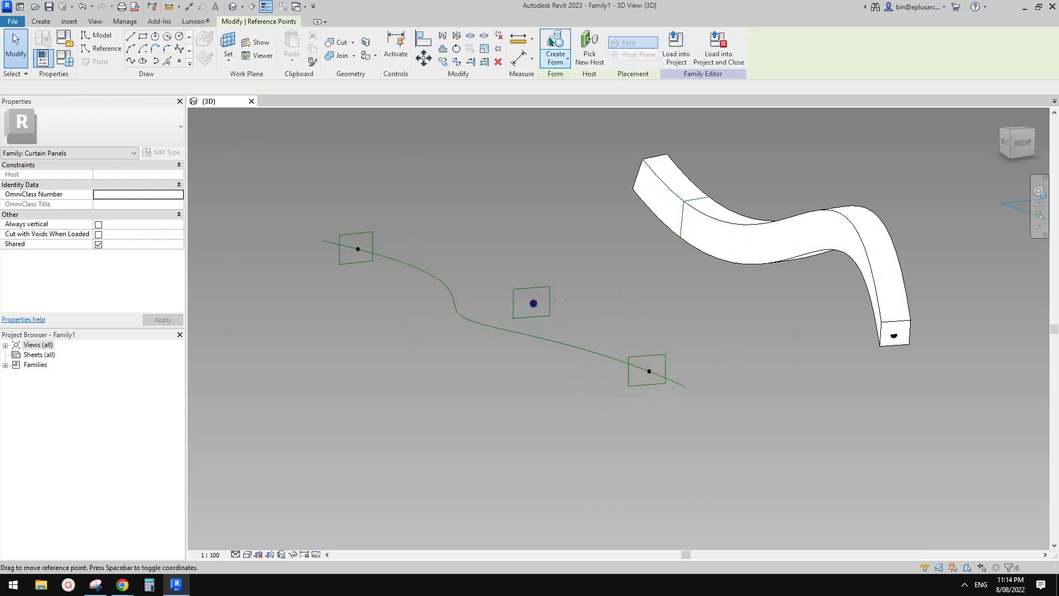
pyautogui.click(470, 320)
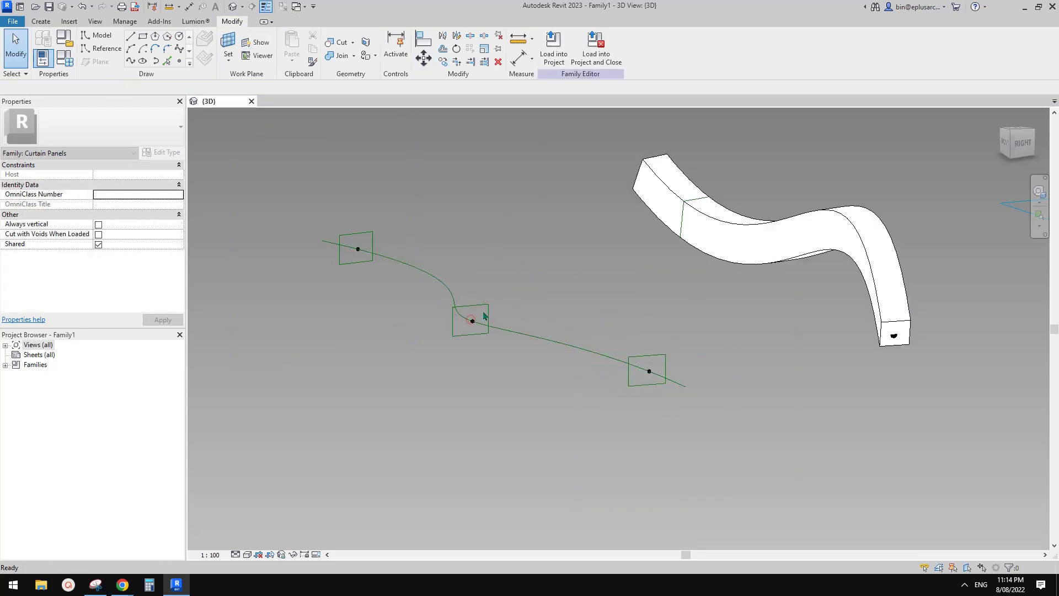
# Move the middle rectangular profile off the control-point spline while leaving its reference point on the curve.
pyautogui.moveTo(480, 303); pyautogui.dragTo(501, 277)
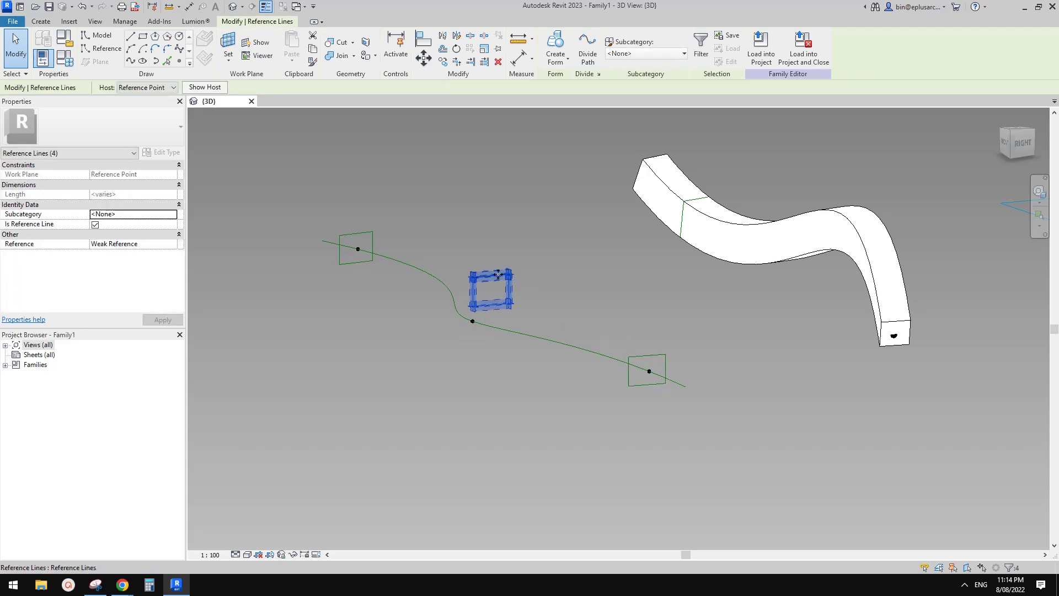
pyautogui.moveTo(503, 268); pyautogui.dragTo(509, 263)
# Create a solid form through the three rectangular profiles along the control-point spline.
pyautogui.keyDown('shift'); pyautogui.moveTo(419, 336); pyautogui.dragTo(420, 353, button='middle'); pyautogui.keyUp('shift')
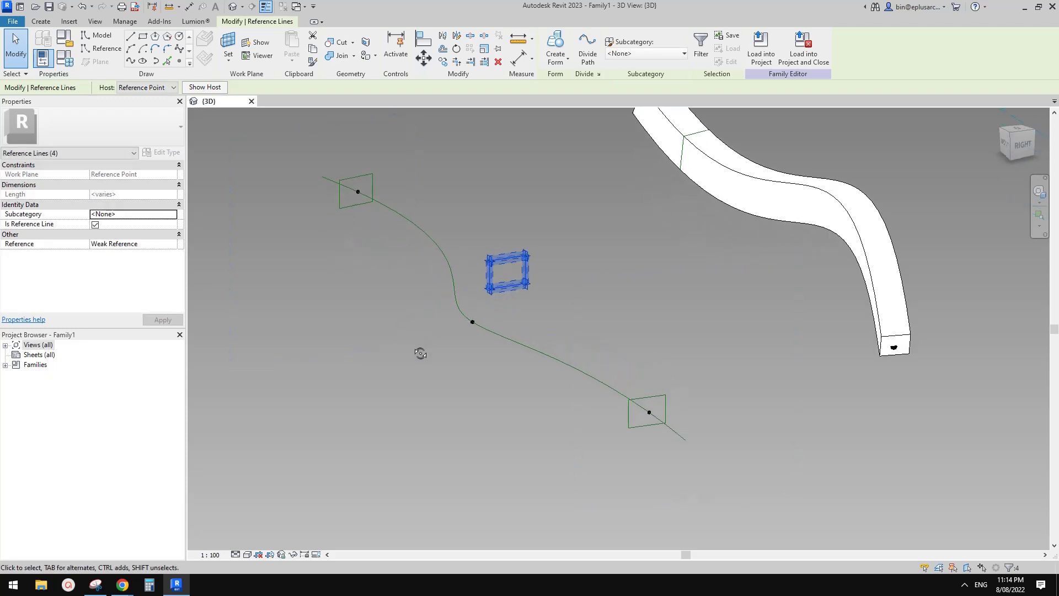
pyautogui.click(369, 182)
pyautogui.keyDown('ctrl'); pyautogui.click(511, 257); pyautogui.keyUp('ctrl')
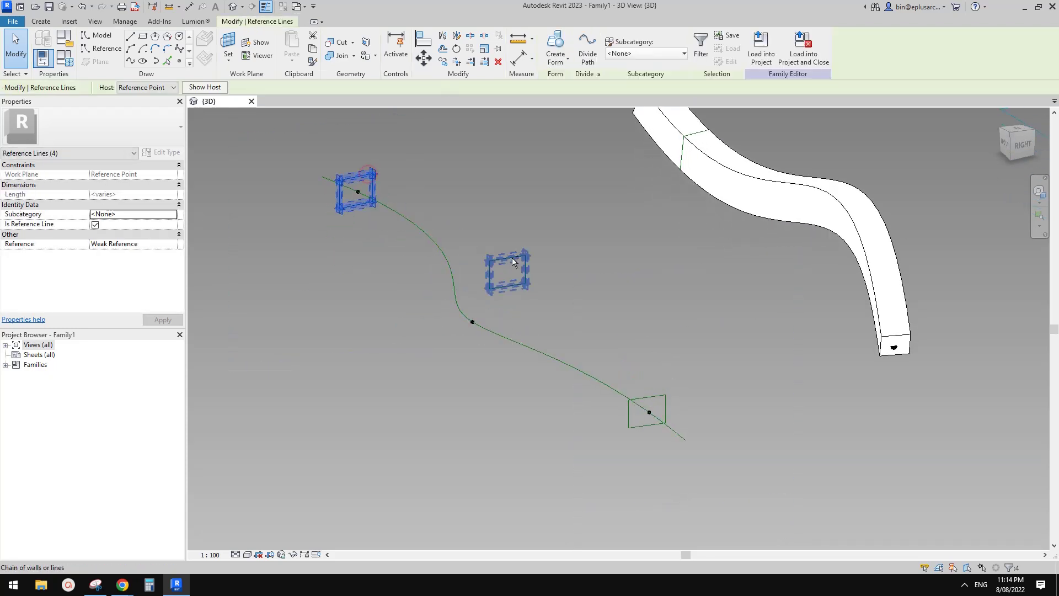
pyautogui.keyDown('ctrl'); pyautogui.click(650, 395); pyautogui.keyUp('ctrl')
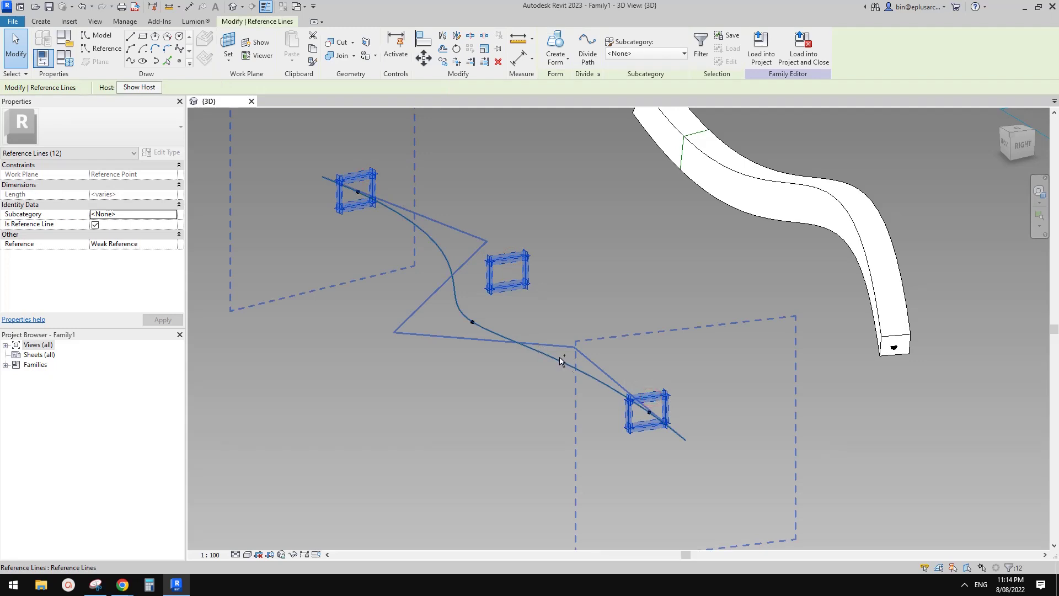
pyautogui.click(555, 44)
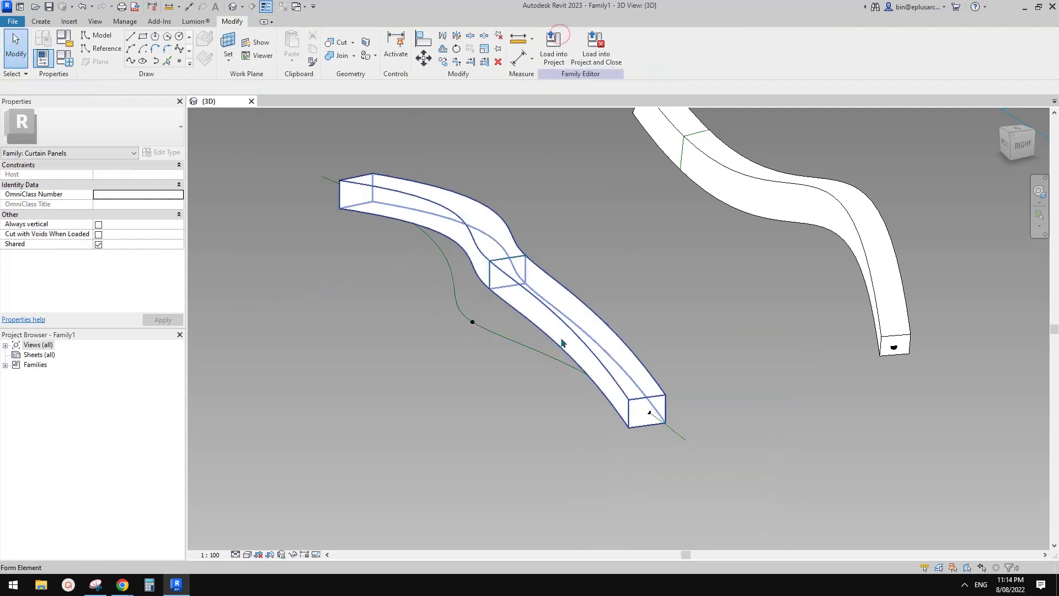
# Nudge the new form's middle profile sideways in small increments to reshape the form.
pyautogui.keyDown('shift'); pyautogui.moveTo(540, 232); pyautogui.dragTo(560, 317, button='middle'); pyautogui.keyUp('shift')
pyautogui.click(520, 326)
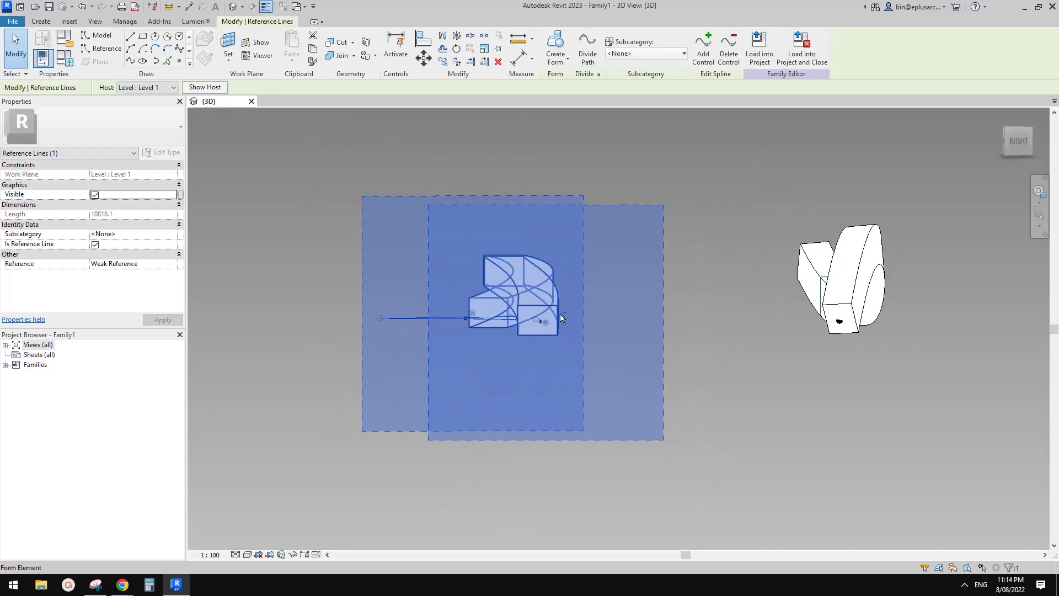
pyautogui.click(624, 295)
pyautogui.keyDown('shift'); pyautogui.moveTo(537, 277); pyautogui.dragTo(513, 292, button='middle'); pyautogui.keyUp('shift')
pyautogui.click(503, 263)
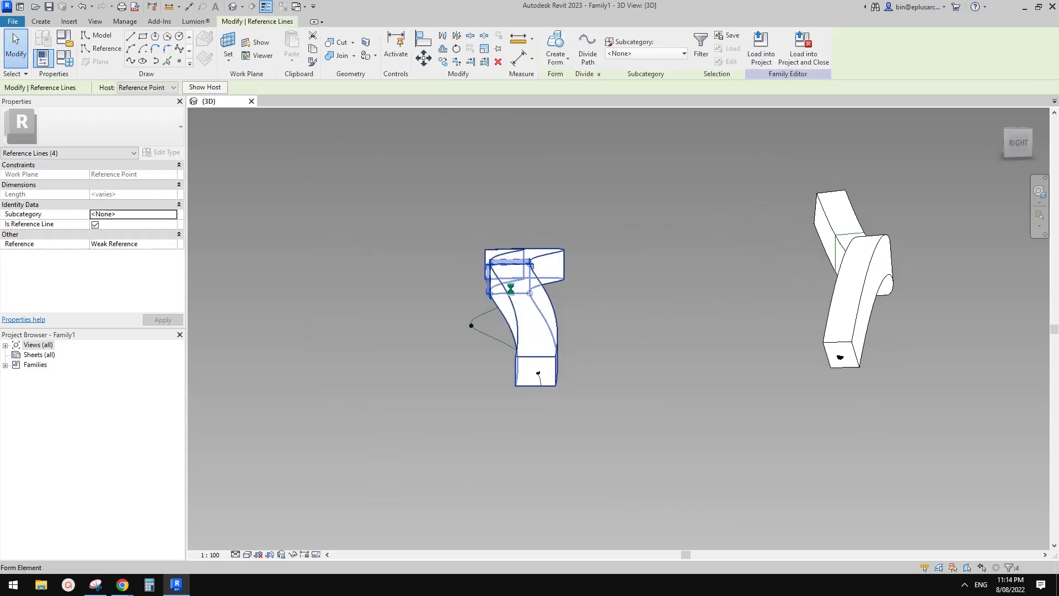
pyautogui.press('Right')
pyautogui.press('Right')
pyautogui.press('Left')
pyautogui.press('Left')
pyautogui.press('Left')
pyautogui.press('Left')
pyautogui.press('Left')
pyautogui.press('Left')
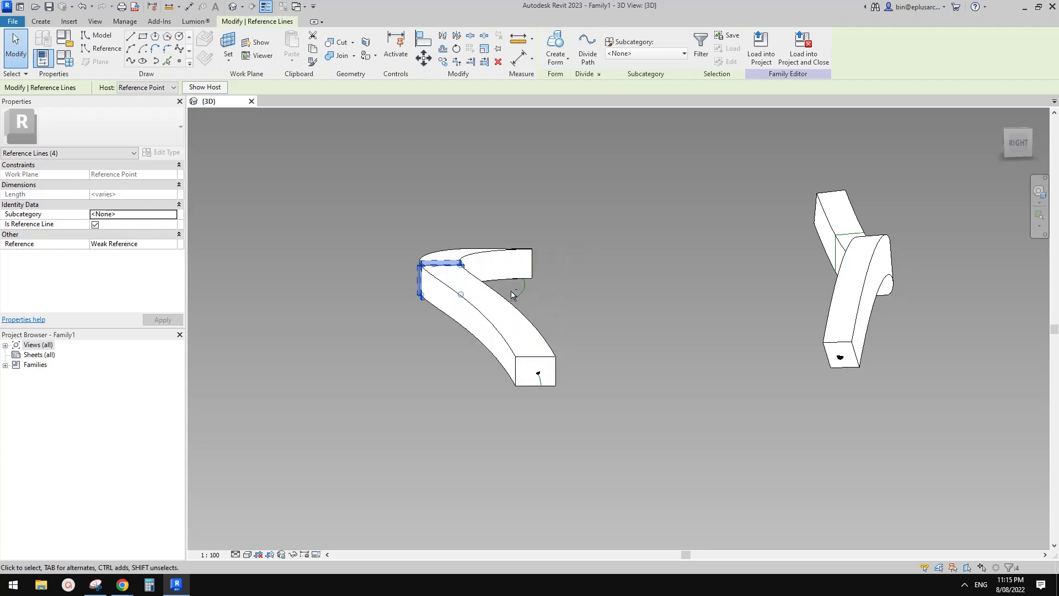
pyautogui.press('Escape')
# Slide the reference point of the form's far-end profile to the end of the control-point spline.
pyautogui.keyDown('shift'); pyautogui.moveTo(513, 295); pyautogui.dragTo(588, 329, button='middle'); pyautogui.keyUp('shift')
pyautogui.scroll(-2, 587, 324)
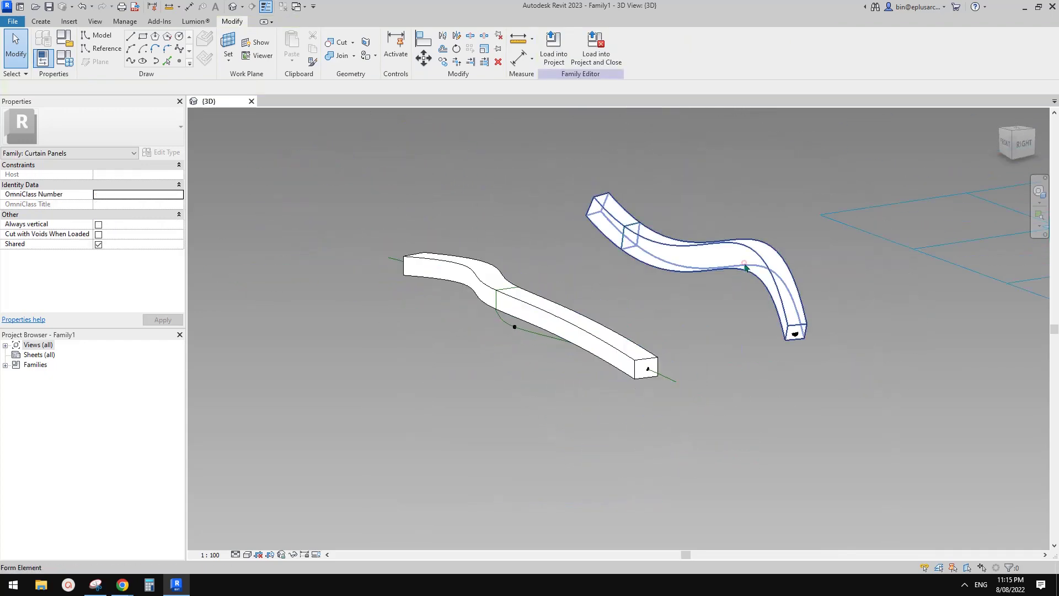
pyautogui.click(744, 263)
pyautogui.keyDown('shift'); pyautogui.moveTo(742, 270); pyautogui.dragTo(703, 352, button='middle'); pyautogui.keyUp('shift')
pyautogui.click(650, 310)
pyautogui.moveTo(674, 318); pyautogui.dragTo(648, 353, button='middle')
pyautogui.scroll(-1, 636, 320)
pyautogui.click(653, 430)
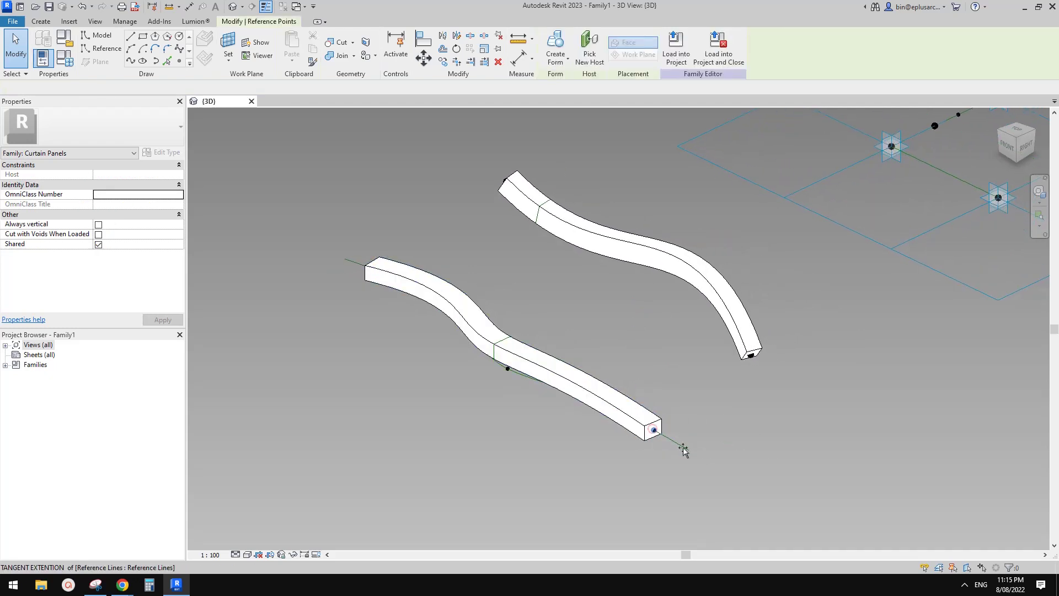
pyautogui.moveTo(690, 450); pyautogui.dragTo(690, 449)
pyautogui.click(666, 338)
# Slide the reference point of the form's first profile back to the start of the control-point spline.
pyautogui.moveTo(665, 336)
pyautogui.keyDown('shift'); pyautogui.mouseDown(button='middle')
pyautogui.moveTo(631, 345)
pyautogui.moveTo(644, 295)
pyautogui.moveTo(612, 299)
pyautogui.mouseUp(button='middle'); pyautogui.keyUp('shift')
pyautogui.scroll(-1, 654, 337)
pyautogui.keyDown('shift'); pyautogui.moveTo(378, 320); pyautogui.dragTo(497, 442, button='middle'); pyautogui.keyUp('shift')
pyautogui.scroll(6, 521, 475)
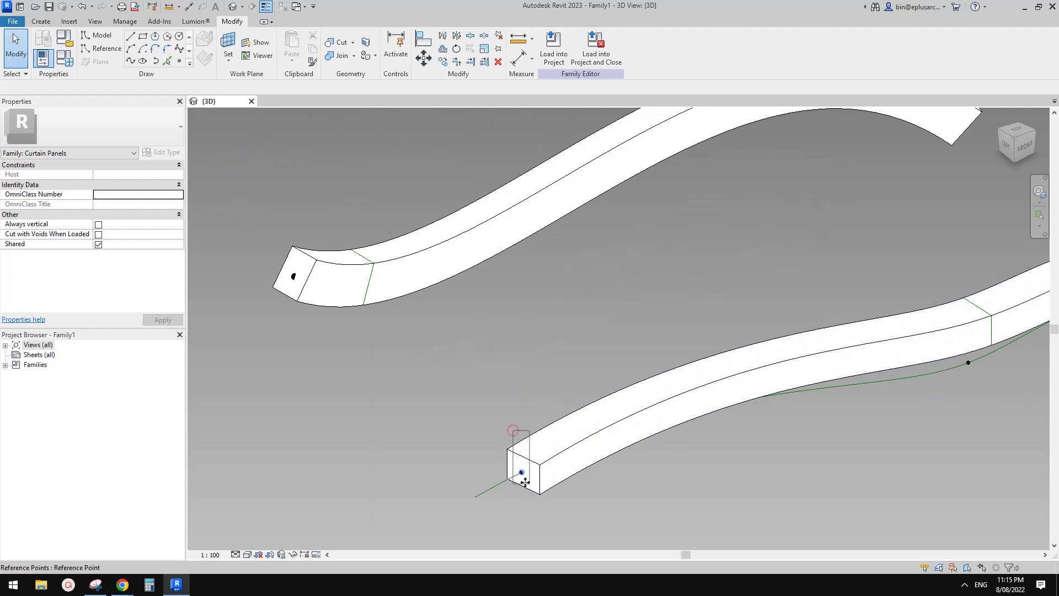
pyautogui.click(522, 474)
pyautogui.scroll(-3, 475, 452)
pyautogui.keyDown('shift'); pyautogui.moveTo(537, 383); pyautogui.dragTo(414, 399, button='middle'); pyautogui.keyUp('shift')
pyautogui.moveTo(520, 427); pyautogui.dragTo(346, 274, button='middle')
pyautogui.click(271, 317)
pyautogui.moveTo(324, 436); pyautogui.dragTo(385, 394, button='middle')
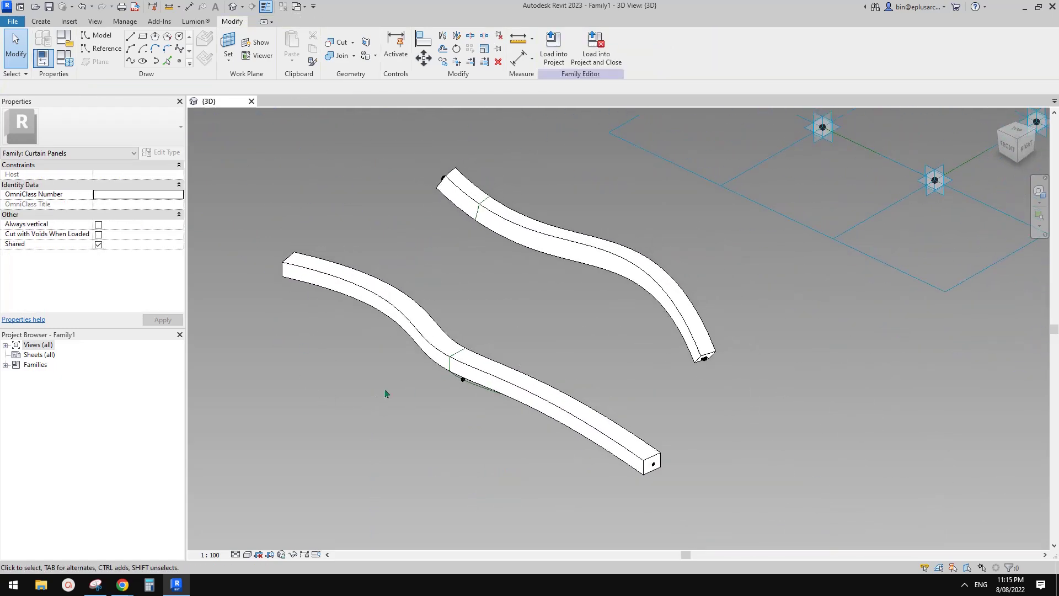
pyautogui.moveTo(465, 367); pyautogui.dragTo(453, 391, button='middle')
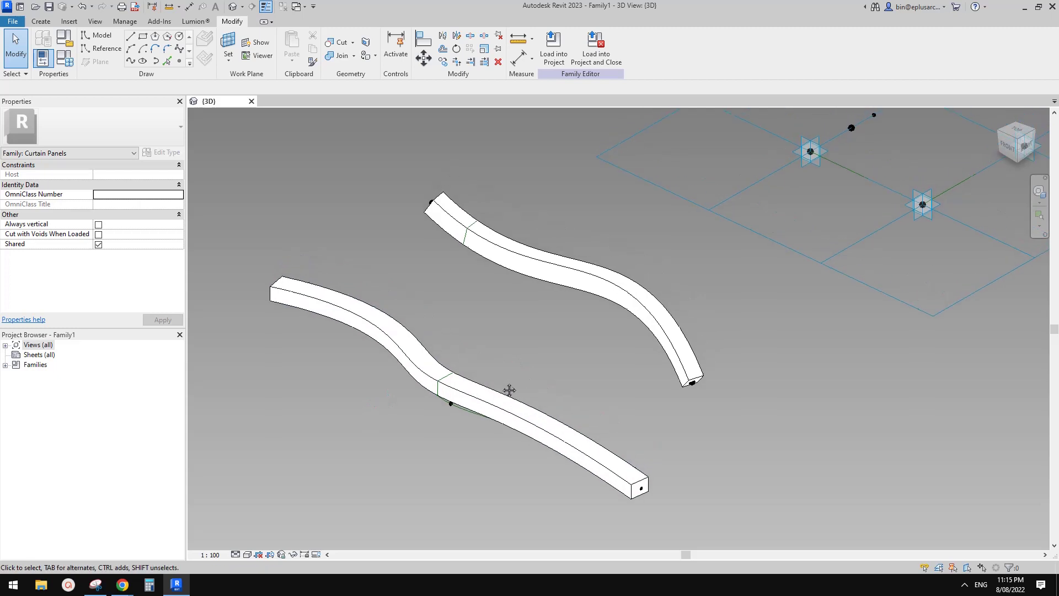
# Delete both spline-based solid forms and undo the two deletions.
pyautogui.click(583, 286)
pyautogui.press('Delete')
pyautogui.click(494, 406)
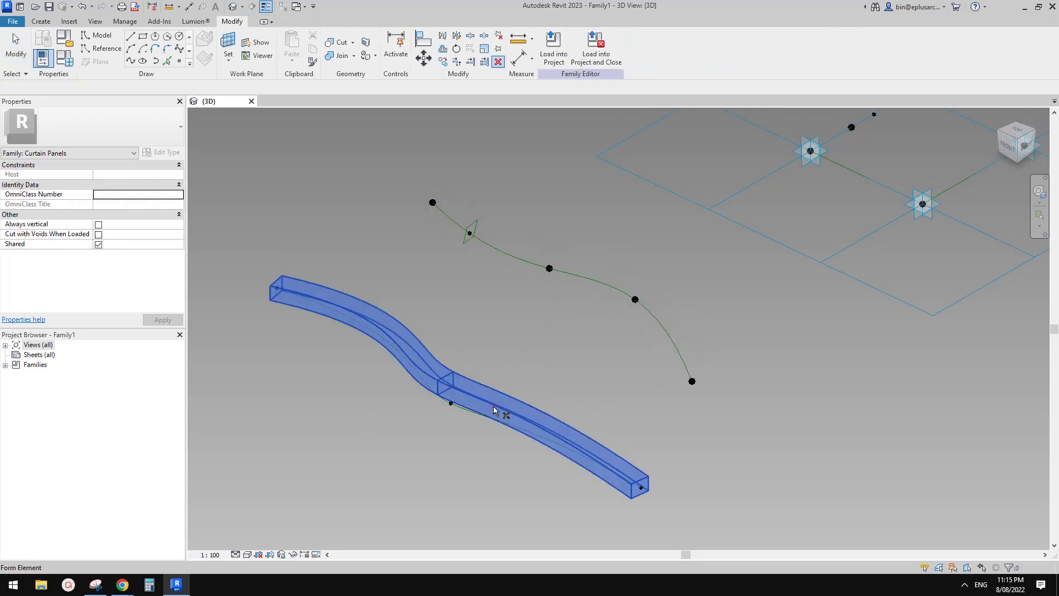
pyautogui.press('Delete')
pyautogui.scroll(2, 635, 304)
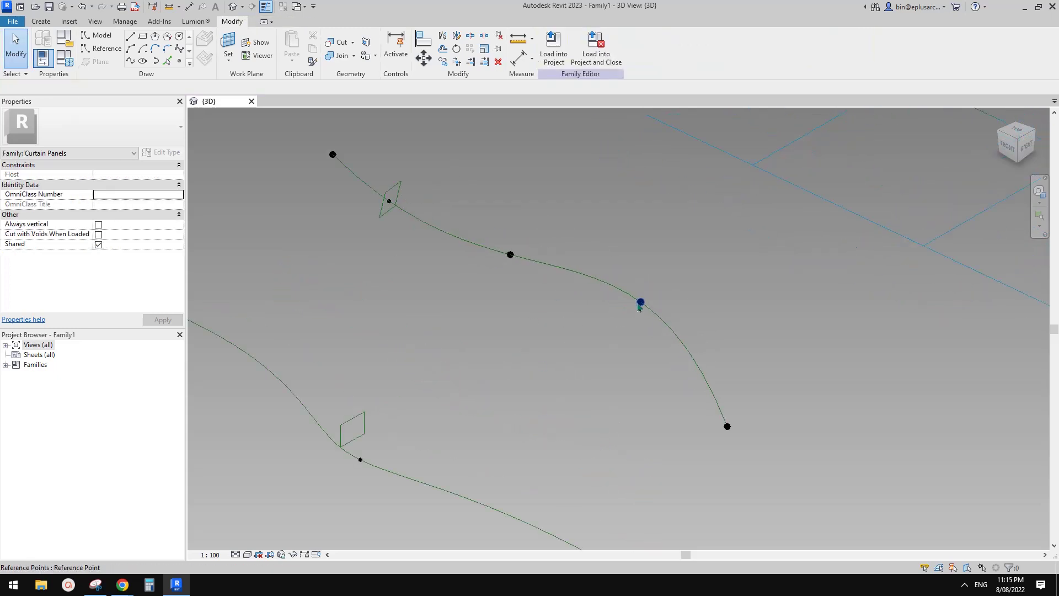
pyautogui.scroll(-2, 638, 302)
pyautogui.hotkey('ctrl', 'z')
pyautogui.hotkey('ctrl', 'z')
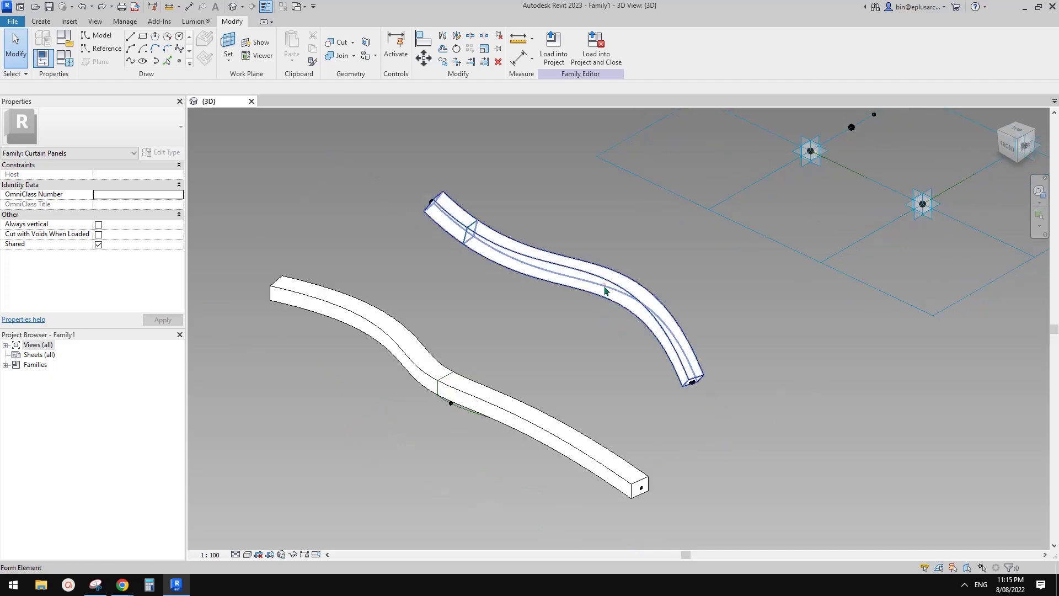
# Delete both solid forms, keeping the splines, profiles and reference points.
pyautogui.click(606, 300)
pyautogui.press('Delete')
pyautogui.click(516, 412)
pyautogui.press('Delete')
pyautogui.moveTo(600, 365); pyautogui.dragTo(601, 356, button='middle')
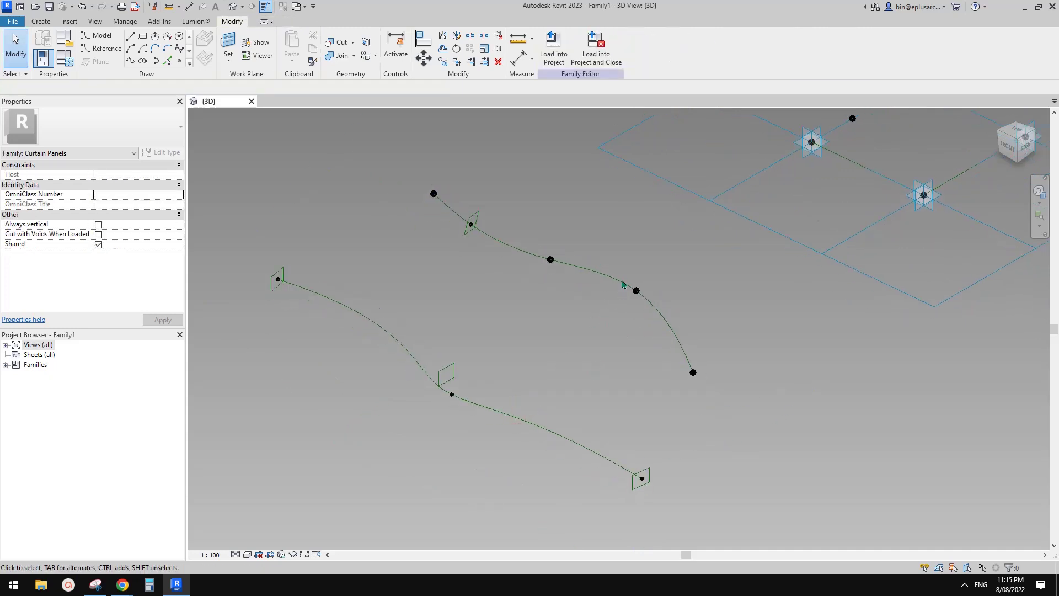
# Reshape the through-points spline by moving its third driving point, and delete that point.
pyautogui.moveTo(647, 297); pyautogui.dragTo(655, 310)
pyautogui.keyDown('shift'); pyautogui.moveTo(654, 311); pyautogui.dragTo(581, 327, button='middle'); pyautogui.keyUp('shift')
pyautogui.moveTo(655, 284)
pyautogui.mouseDown()
pyautogui.moveTo(620, 317)
pyautogui.moveTo(622, 295)
pyautogui.moveTo(645, 287)
pyautogui.mouseUp()
pyautogui.moveTo(599, 304); pyautogui.dragTo(601, 386, button='middle')
pyautogui.moveTo(646, 364); pyautogui.dragTo(622, 315)
pyautogui.moveTo(615, 370); pyautogui.dragTo(623, 374, button='middle')
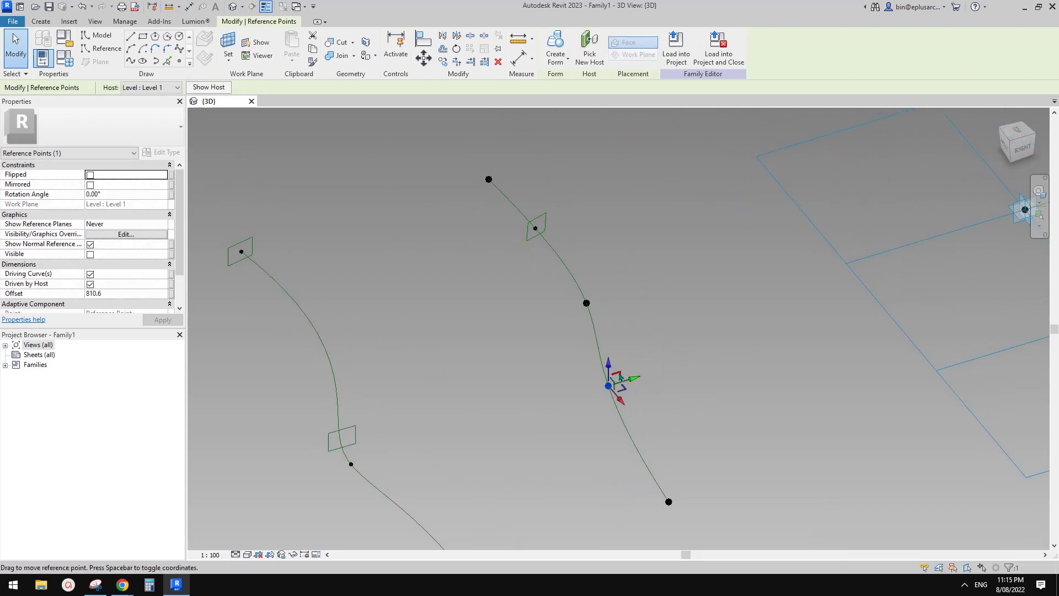
pyautogui.press('Delete')
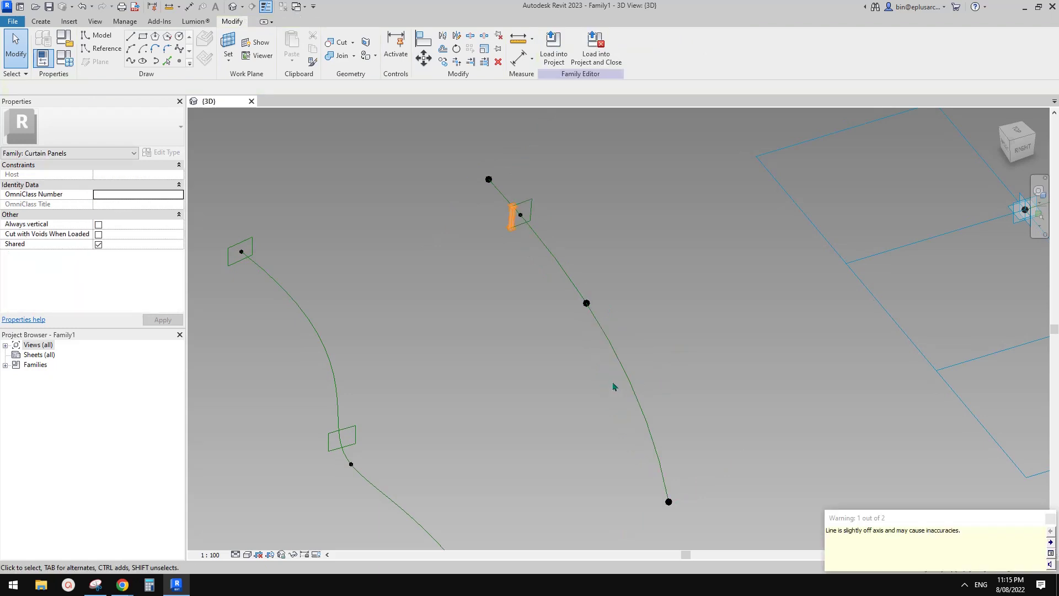
# Move the remaining middle point of the through-points spline outward to reshape the curve.
pyautogui.moveTo(561, 283); pyautogui.dragTo(611, 320)
pyautogui.moveTo(611, 297); pyautogui.dragTo(638, 286)
pyautogui.keyDown('shift'); pyautogui.moveTo(486, 389); pyautogui.dragTo(538, 369, button='middle'); pyautogui.keyUp('shift')
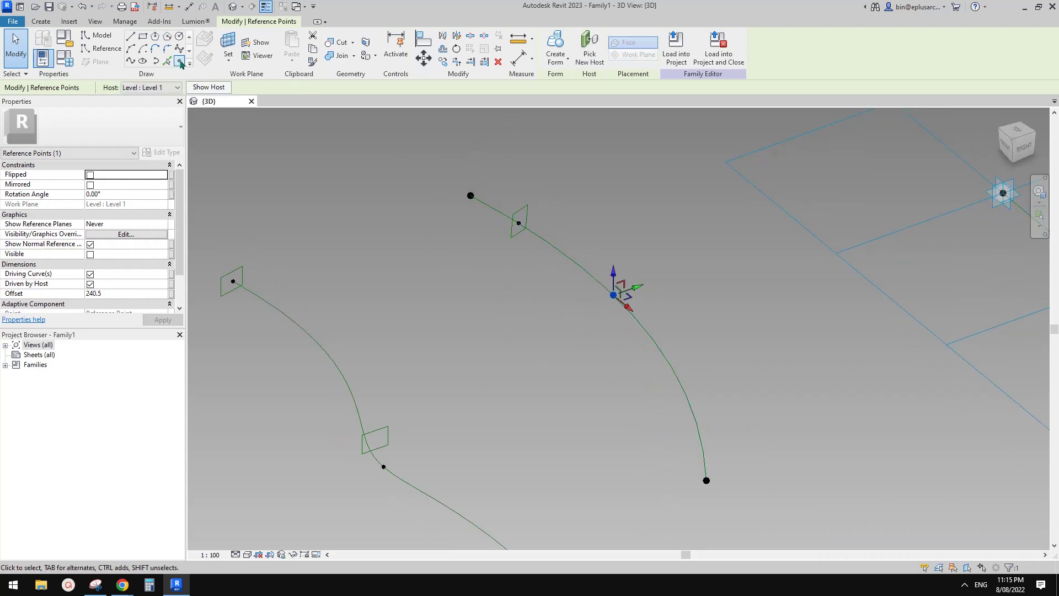
# Place a reference point on the through-points spline between its middle and end points and make it driving.
pyautogui.click(180, 62)
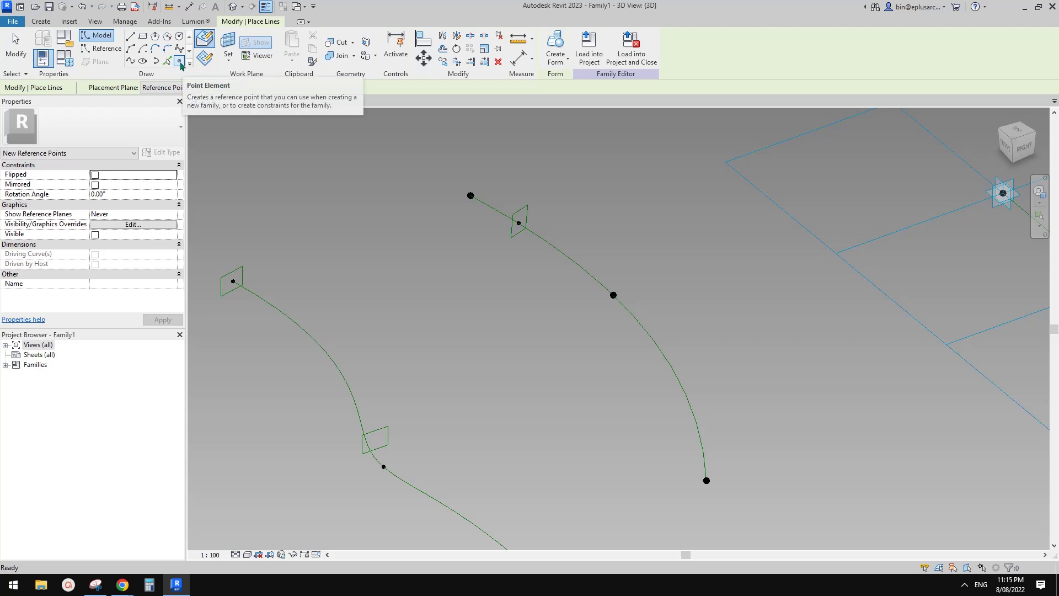
pyautogui.click(205, 45)
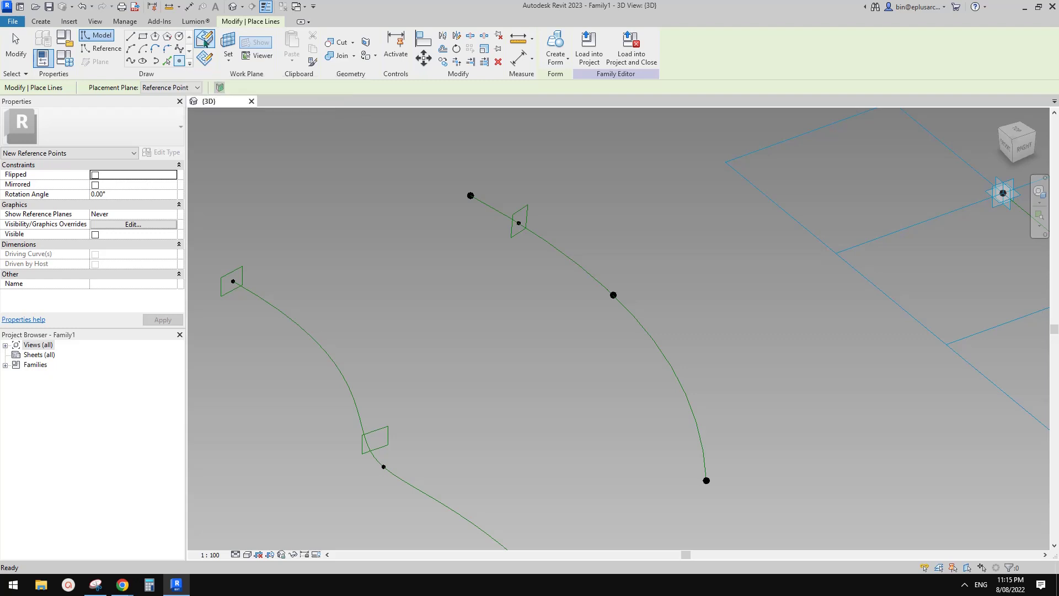
pyautogui.click(676, 374)
pyautogui.press('Escape')
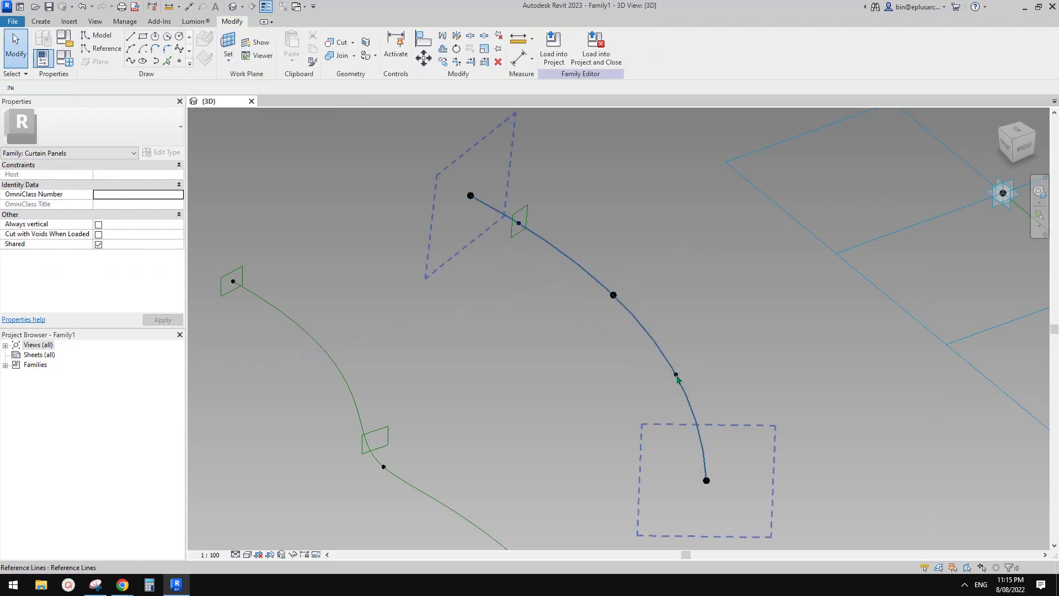
pyautogui.click(677, 374)
pyautogui.click(642, 361)
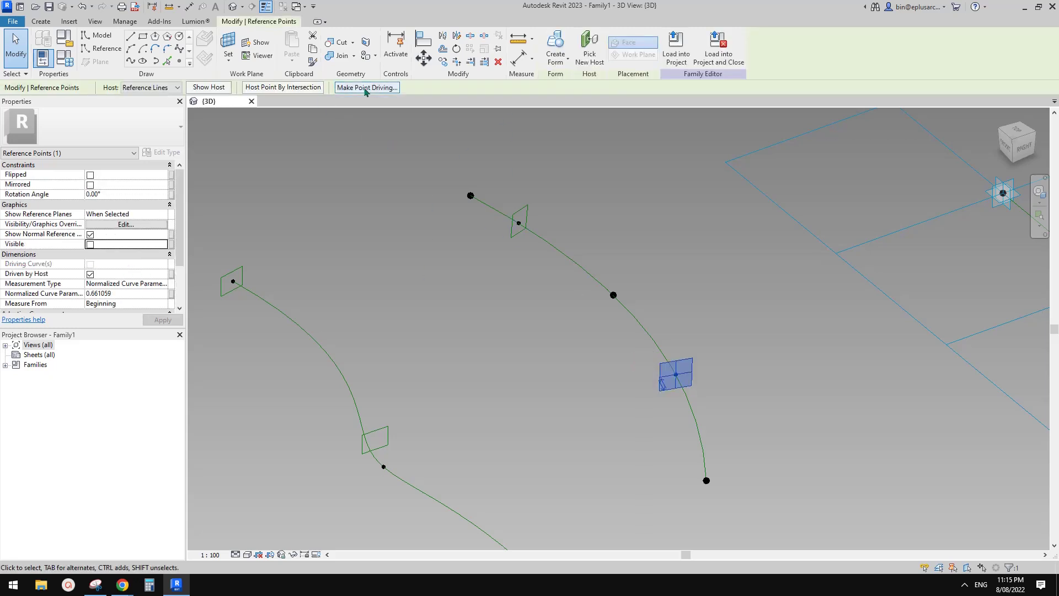
pyautogui.click(380, 88)
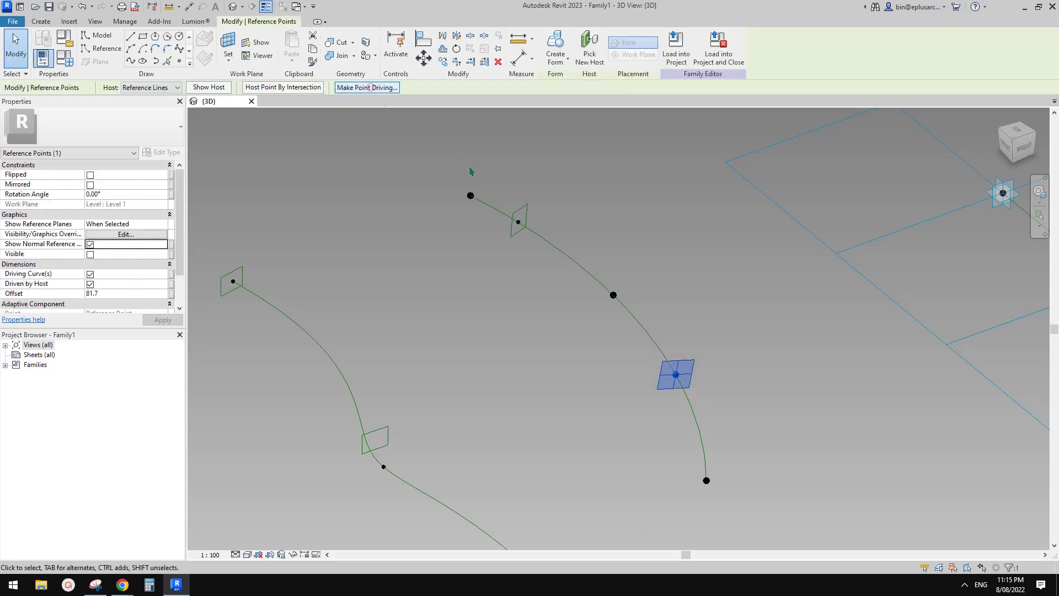
# Move the new driving point sideways to bend the through-points spline into an S-curve.
pyautogui.click(719, 386)
pyautogui.click(676, 375)
pyautogui.moveTo(676, 374); pyautogui.dragTo(625, 392)
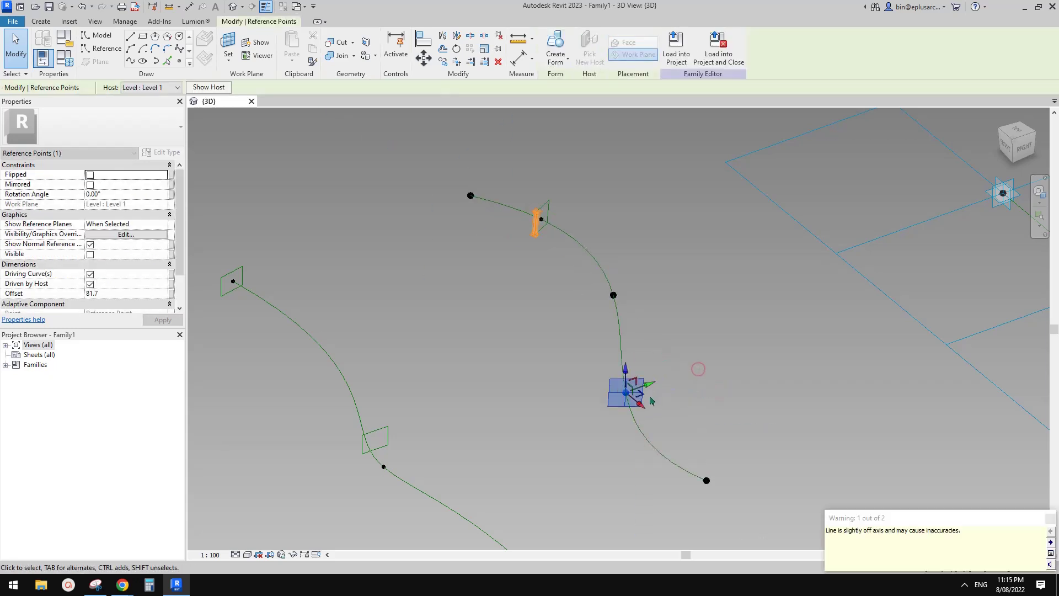
# Add a control point to the last segment of the control-point spline and pull it sideways to form another bend.
pyautogui.moveTo(453, 428); pyautogui.dragTo(534, 326, button='middle')
pyautogui.click(516, 393)
pyautogui.moveTo(541, 385); pyautogui.dragTo(605, 338, button='middle')
pyautogui.keyDown('shift'); pyautogui.moveTo(605, 338); pyautogui.dragTo(610, 360, button='middle'); pyautogui.keyUp('shift')
pyautogui.scroll(-1, 595, 357)
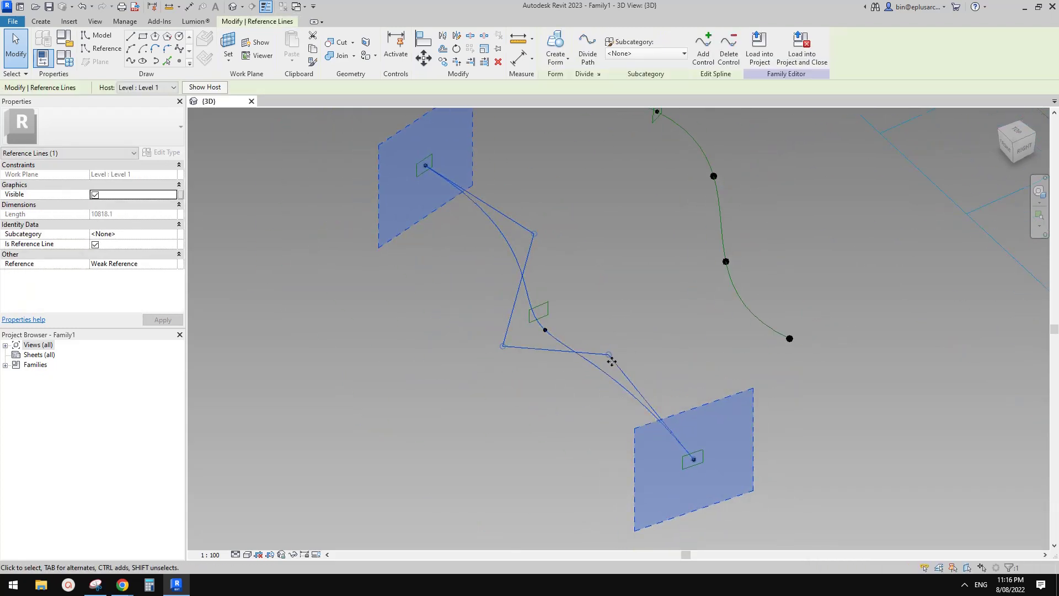
pyautogui.scroll(1, 612, 361)
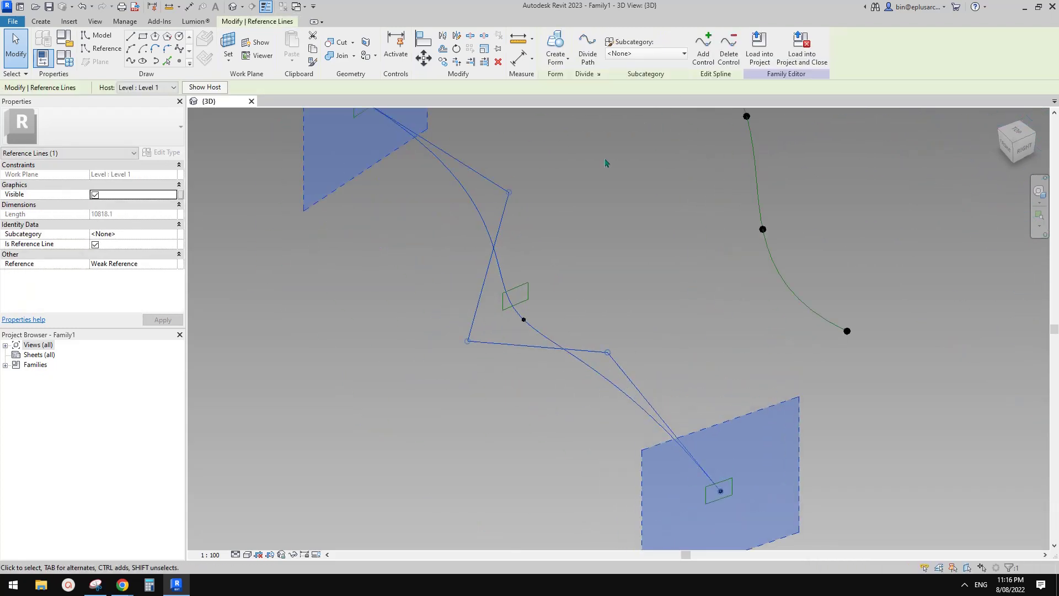
pyautogui.click(696, 57)
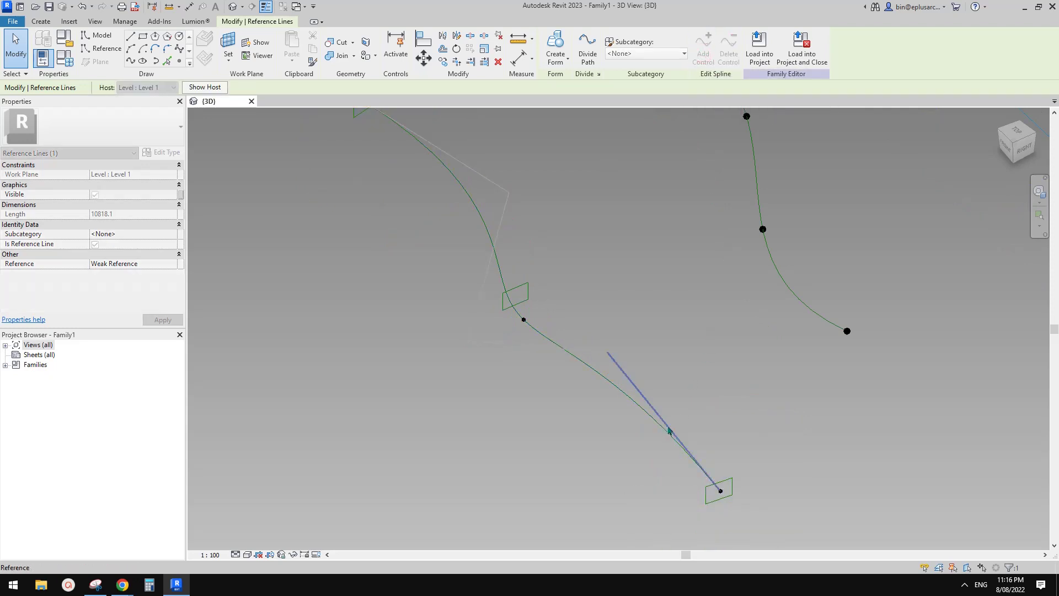
pyautogui.click(668, 430)
pyautogui.click(626, 441)
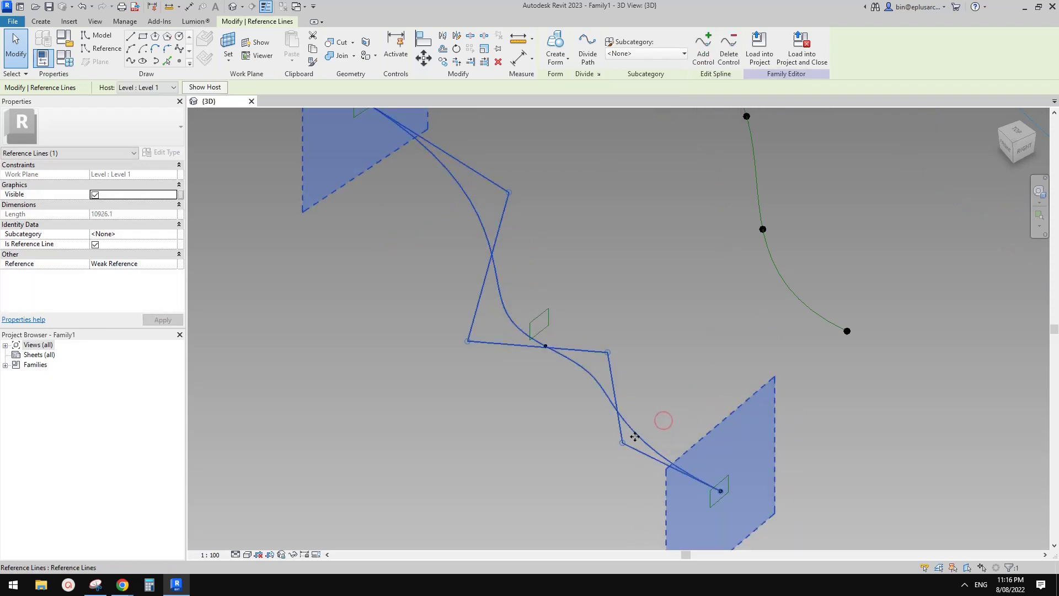
# Delete the control point nearest the lower end of the control-point spline.
pyautogui.click(728, 55)
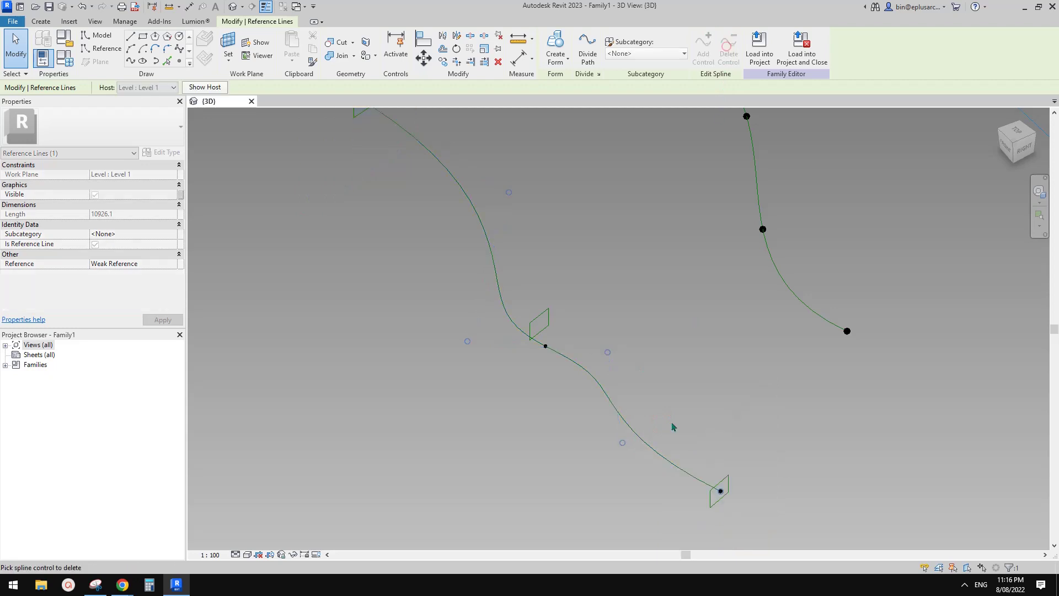
pyautogui.click(623, 443)
pyautogui.keyDown('shift'); pyautogui.moveTo(715, 346); pyautogui.dragTo(595, 330, button='middle'); pyautogui.keyUp('shift')
pyautogui.click(657, 304)
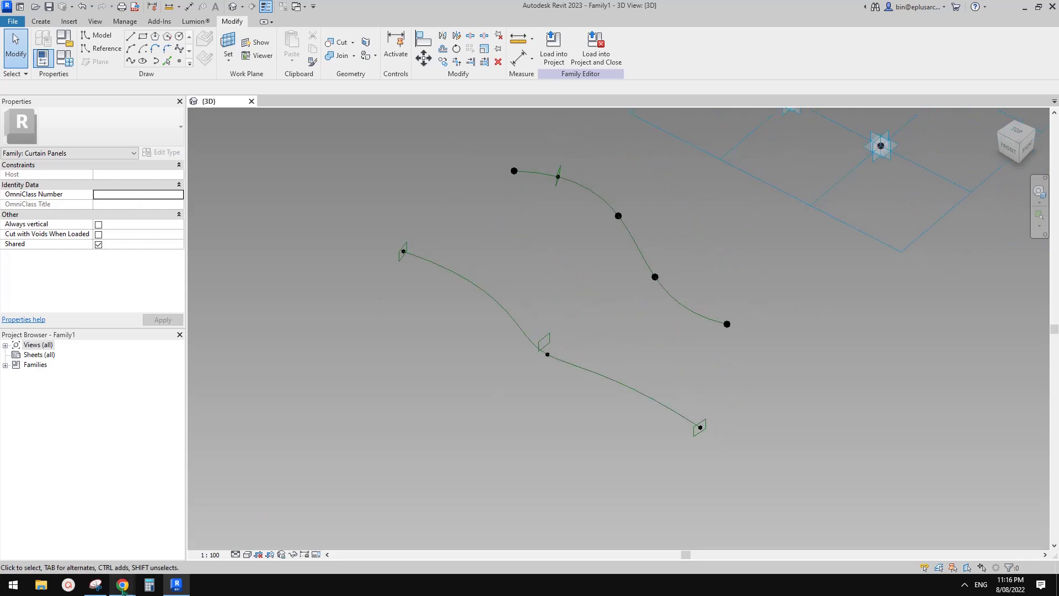
# Switch to the Google Docs topic list to review the spline topics and return to Revit.
pyautogui.moveTo(122, 585)
pyautogui.click(282, 536)
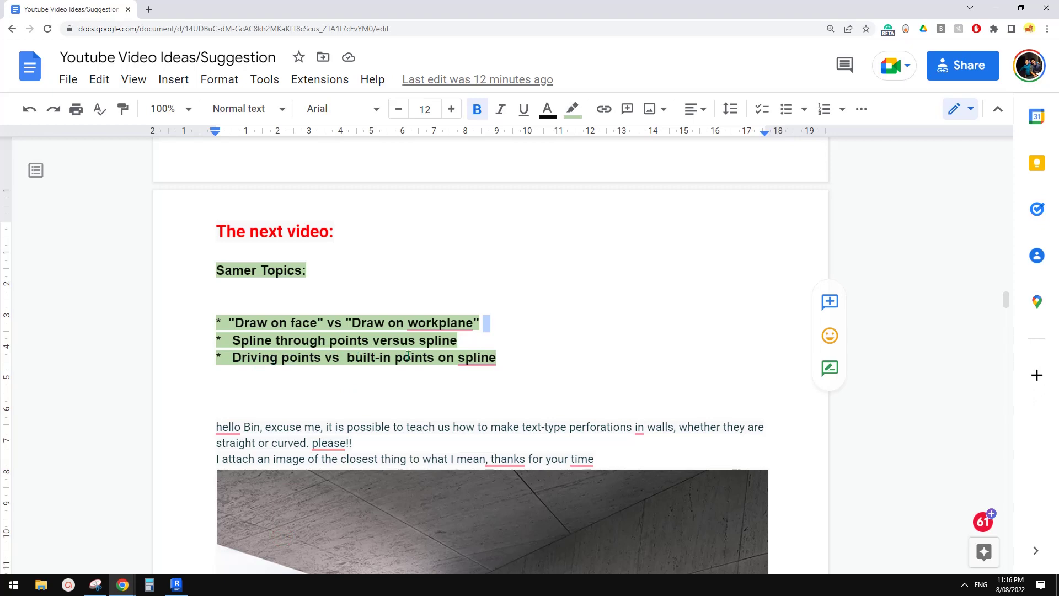
pyautogui.click(177, 590)
# Move the driving point nearest the end of the through-points spline outward to turn the S-curve into a single arc.
pyautogui.moveTo(626, 331)
pyautogui.mouseDown(button='middle')
pyautogui.moveTo(534, 355)
pyautogui.moveTo(560, 311)
pyautogui.mouseUp(button='middle')
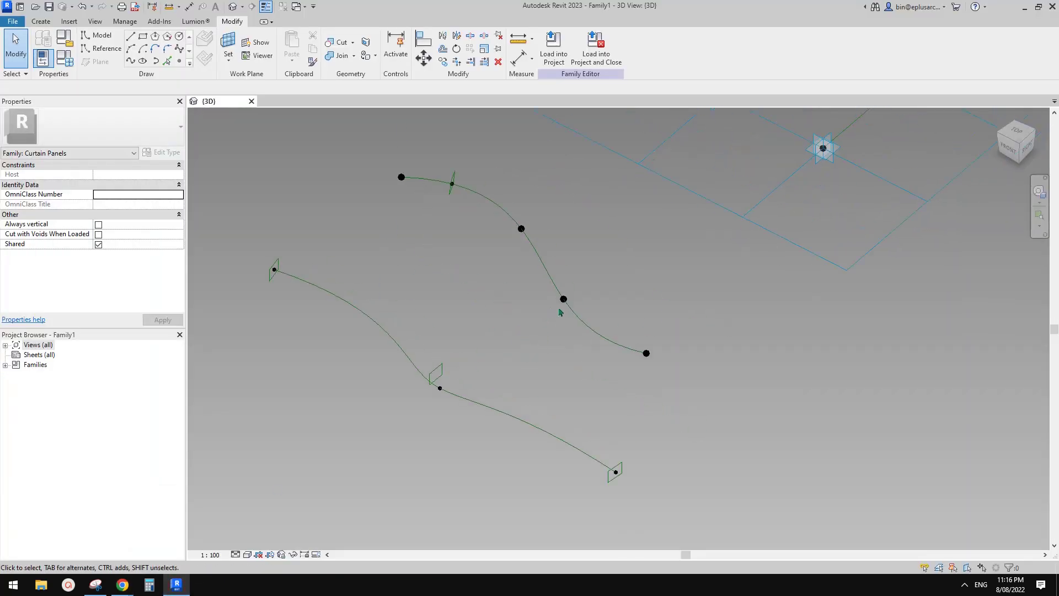
pyautogui.moveTo(543, 283); pyautogui.dragTo(574, 312)
pyautogui.click(563, 299)
pyautogui.keyDown('shift'); pyautogui.moveTo(563, 299); pyautogui.dragTo(605, 240, button='middle'); pyautogui.keyUp('shift')
pyautogui.moveTo(561, 278); pyautogui.dragTo(612, 277)
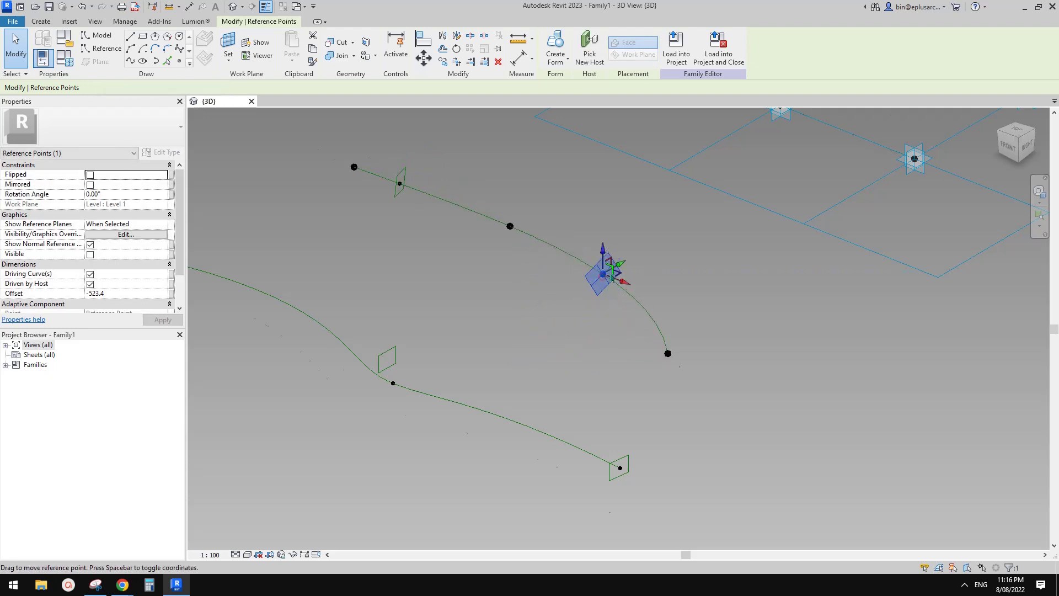
pyautogui.keyDown('shift'); pyautogui.moveTo(613, 284); pyautogui.dragTo(511, 295, button='middle'); pyautogui.keyUp('shift')
pyautogui.moveTo(551, 218); pyautogui.dragTo(562, 254, button='middle')
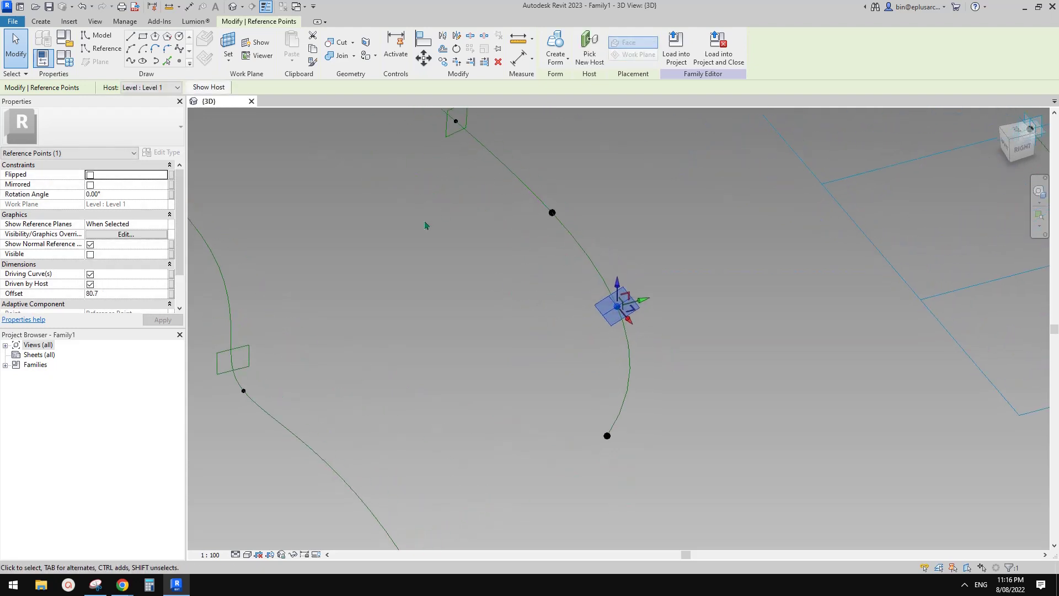
pyautogui.keyDown('shift'); pyautogui.moveTo(426, 225); pyautogui.dragTo(386, 193, button='middle'); pyautogui.keyUp('shift')
# Start placing a reference point, check the driving versus built-in points topic in Google Docs, and return to Revit.
pyautogui.click(180, 61)
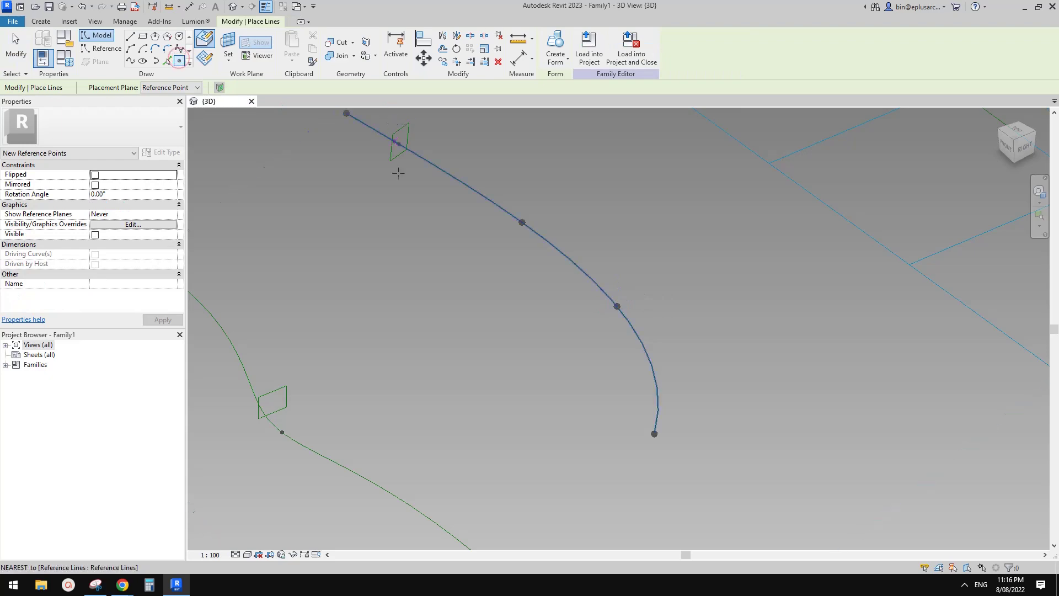
pyautogui.click(126, 584)
pyautogui.click(276, 527)
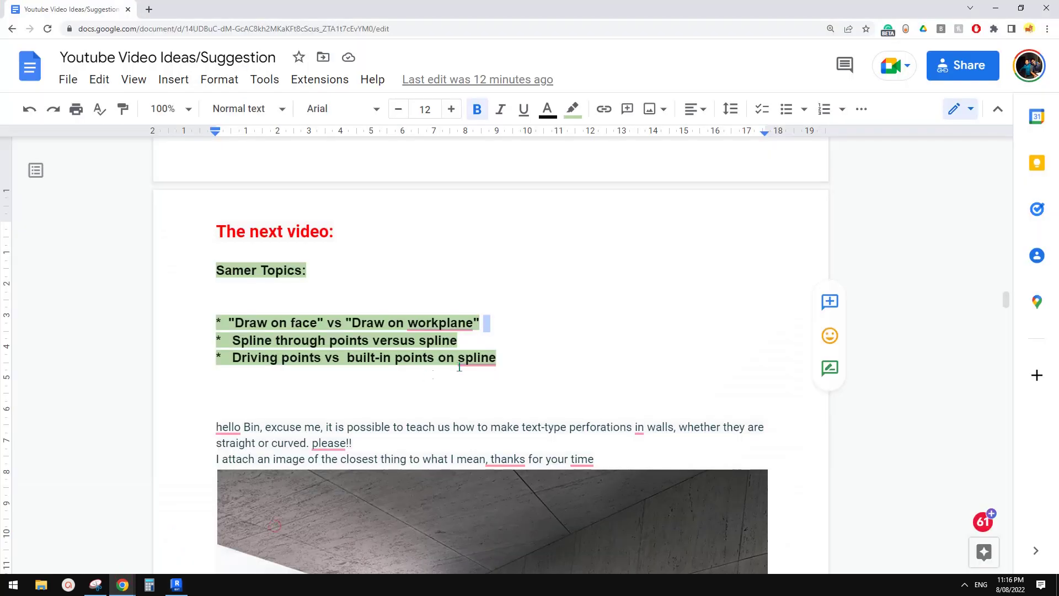
pyautogui.click(185, 588)
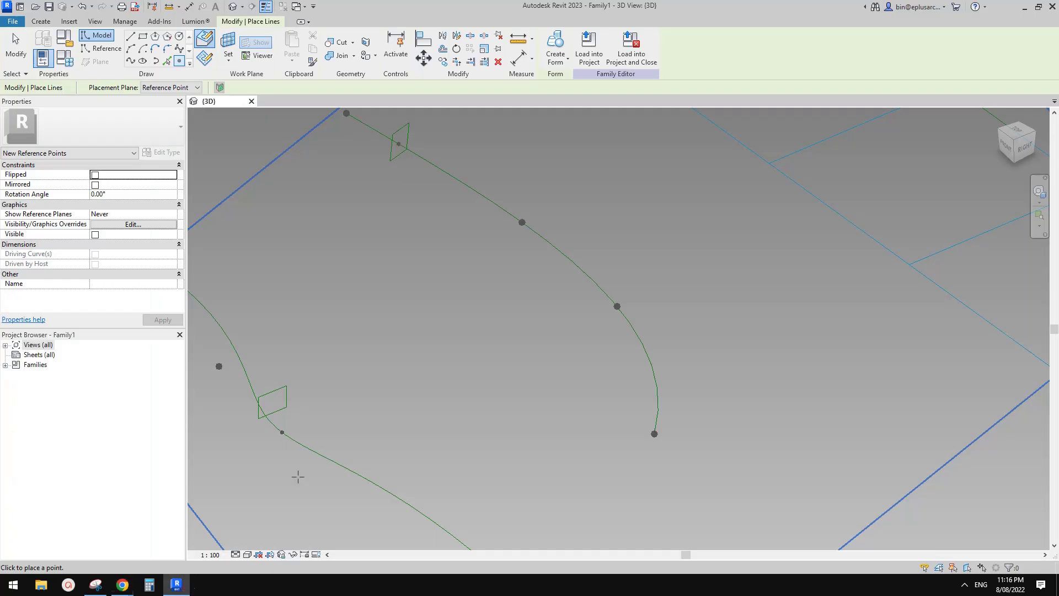
# Place a reference point on the face of the through-points spline's last segment and slide it along the curve.
pyautogui.moveTo(578, 324); pyautogui.dragTo(567, 355, button='middle')
pyautogui.keyDown('shift'); pyautogui.moveTo(564, 307); pyautogui.dragTo(530, 317, button='middle'); pyautogui.keyUp('shift')
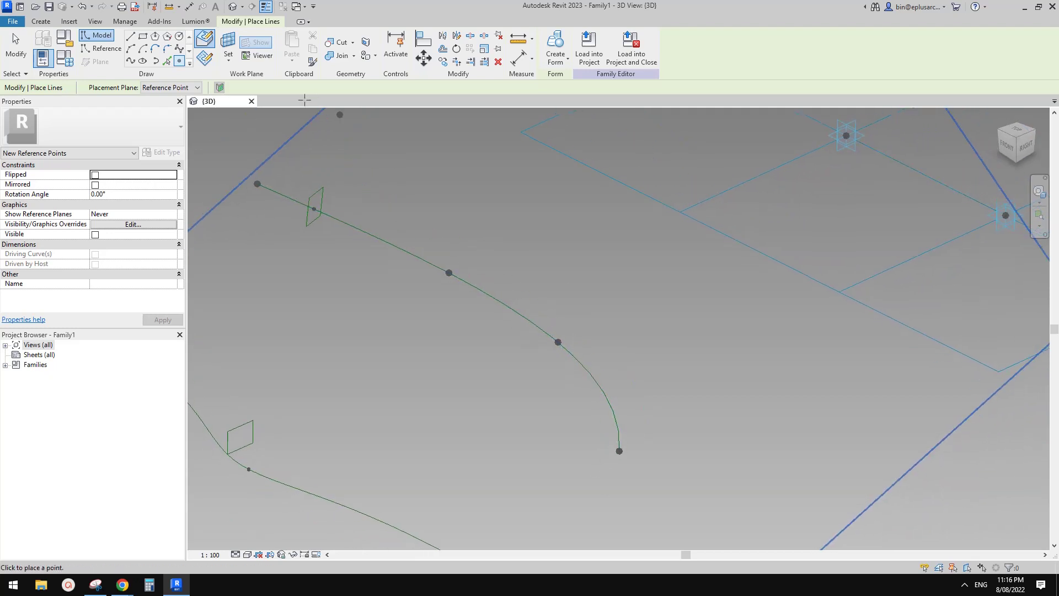
pyautogui.click(206, 41)
pyautogui.click(605, 395)
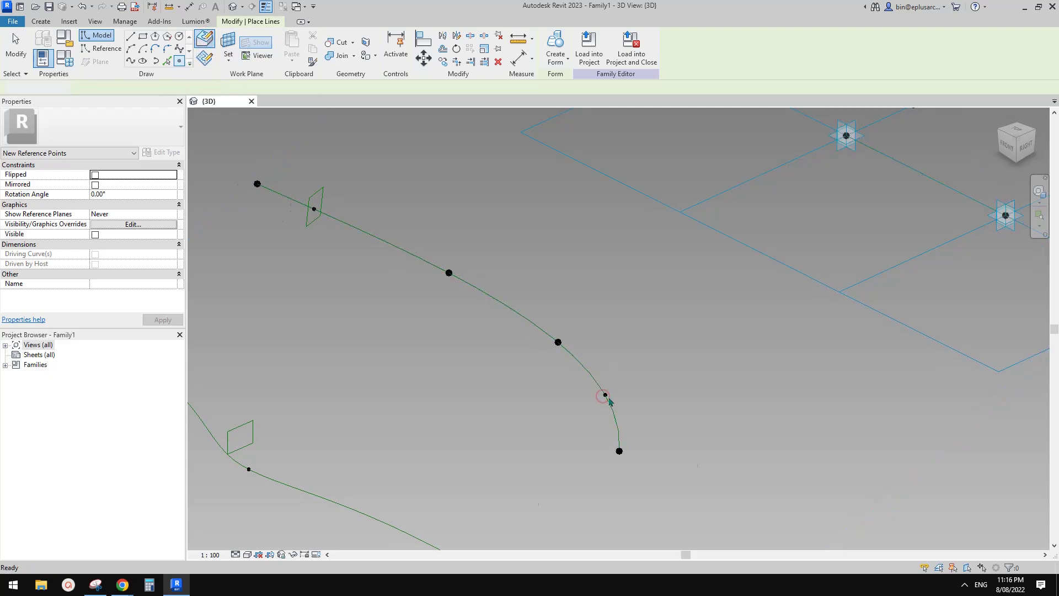
pyautogui.press('Escape')
pyautogui.click(605, 395)
pyautogui.scroll(2, 605, 393)
pyautogui.moveTo(598, 355); pyautogui.dragTo(620, 407)
pyautogui.keyDown('shift'); pyautogui.moveTo(620, 407); pyautogui.dragTo(627, 403, button='middle'); pyautogui.keyUp('shift')
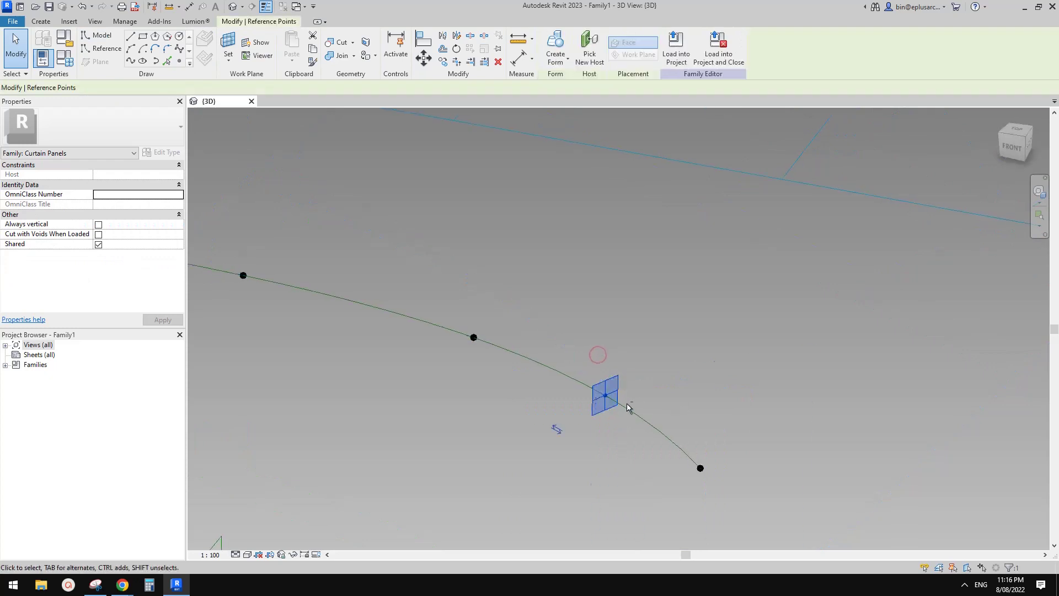
pyautogui.moveTo(567, 366); pyautogui.dragTo(598, 372)
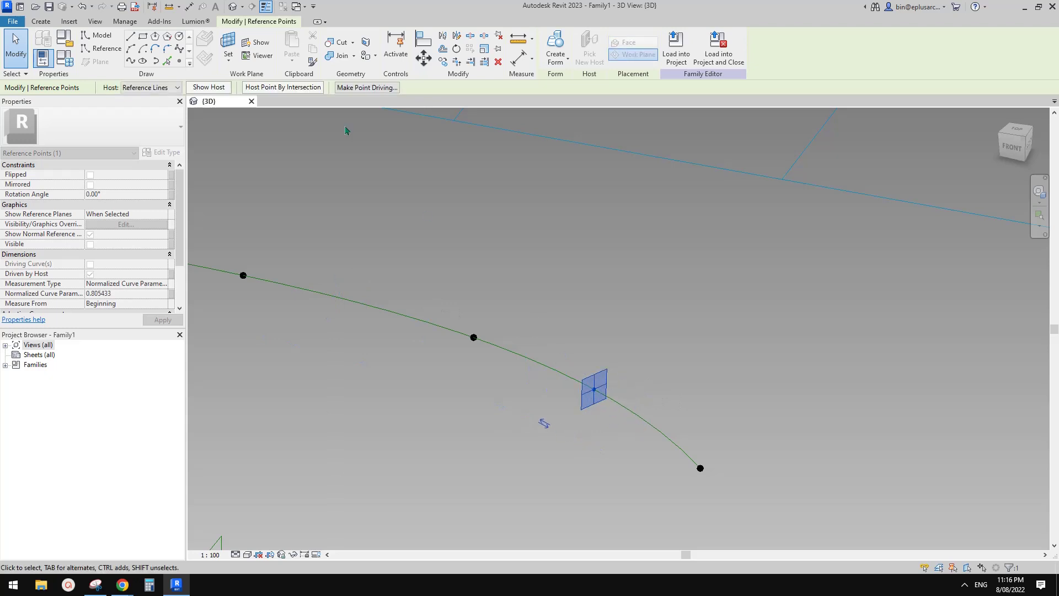
# Make the new reference point driving and move it sideways to bend the end of the through-points spline.
pyautogui.click(366, 87)
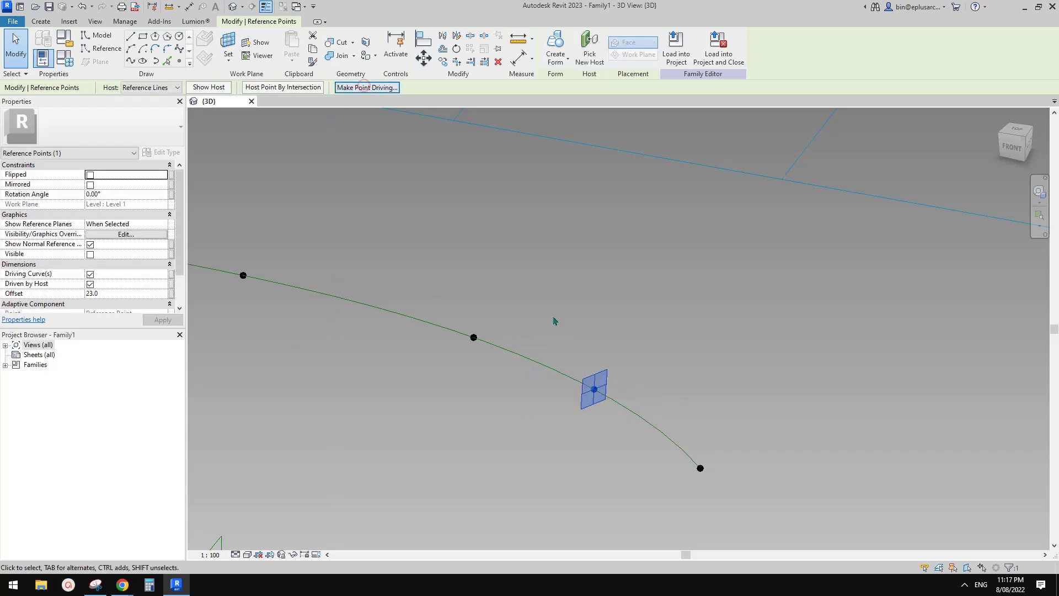
pyautogui.click(662, 381)
pyautogui.click(606, 369)
pyautogui.keyDown('shift'); pyautogui.moveTo(619, 393); pyautogui.dragTo(557, 396, button='middle'); pyautogui.keyUp('shift')
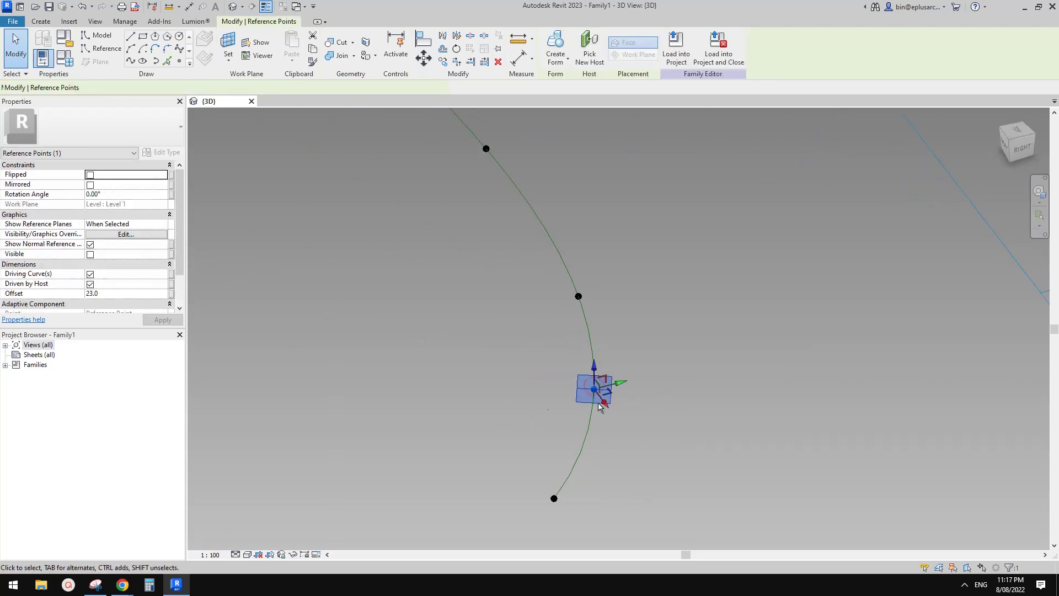
pyautogui.moveTo(620, 384); pyautogui.dragTo(556, 401)
pyautogui.scroll(-3, 554, 347)
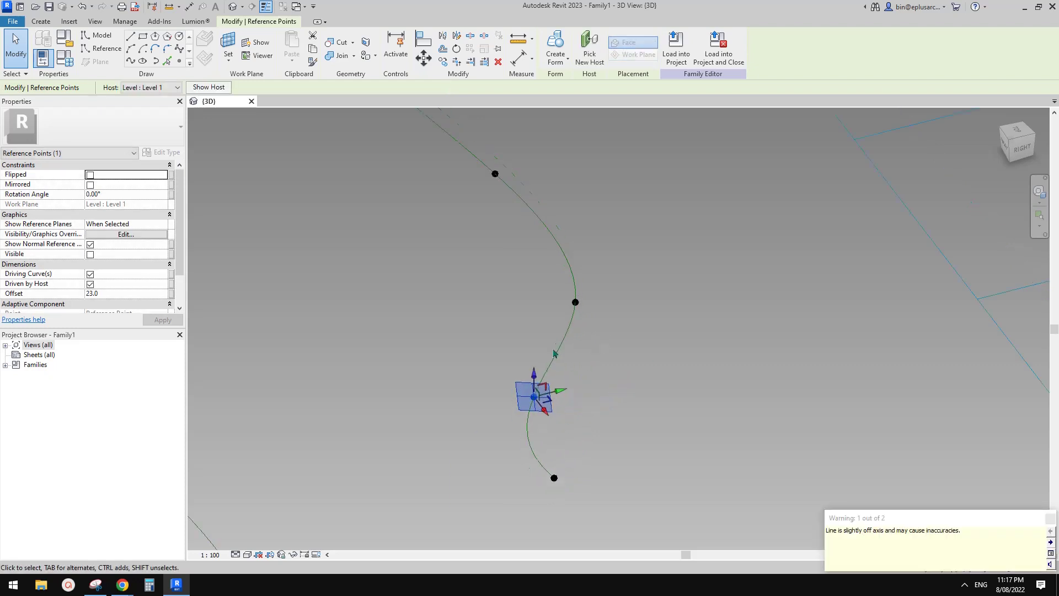
# Examine the control polygon of the control-point spline for comparison with the through-points spline.
pyautogui.moveTo(483, 362); pyautogui.dragTo(650, 277, button='middle')
pyautogui.click(649, 278)
pyautogui.scroll(-3, 552, 299)
pyautogui.click(463, 347)
pyautogui.keyDown('shift'); pyautogui.moveTo(465, 347); pyautogui.dragTo(511, 371, button='middle'); pyautogui.keyUp('shift')
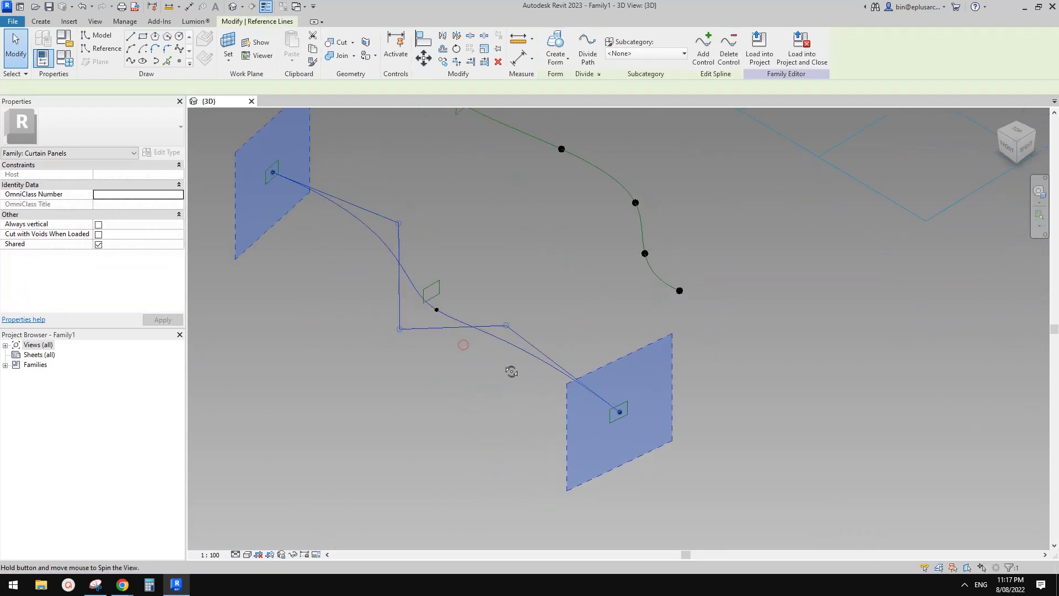
pyautogui.moveTo(555, 316); pyautogui.dragTo(553, 333, button='middle')
pyautogui.click(553, 332)
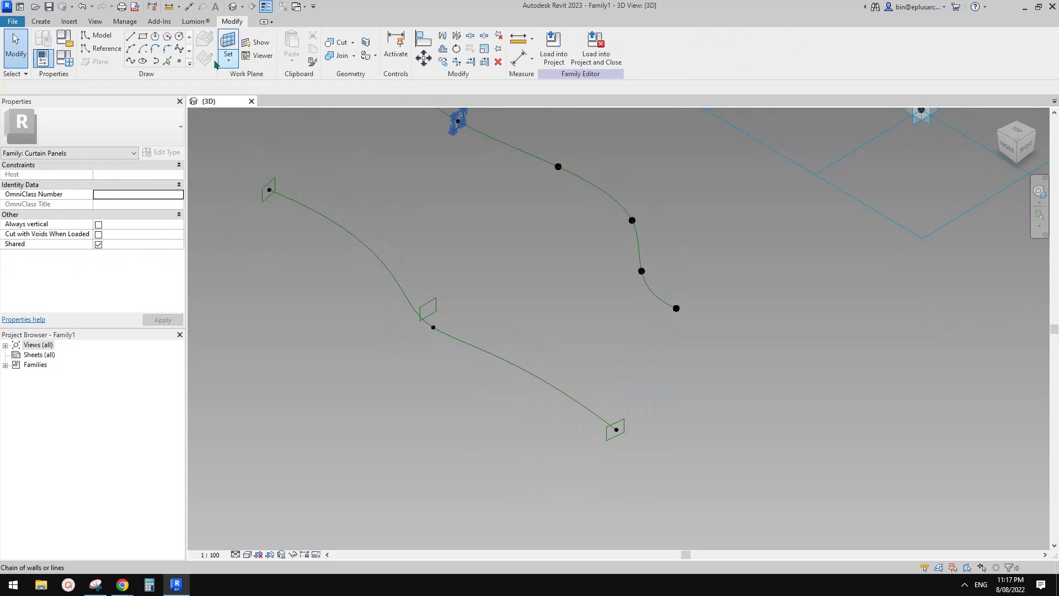
# Place a reference point on the last segment of the control-point spline and select it to inspect its options.
pyautogui.click(179, 61)
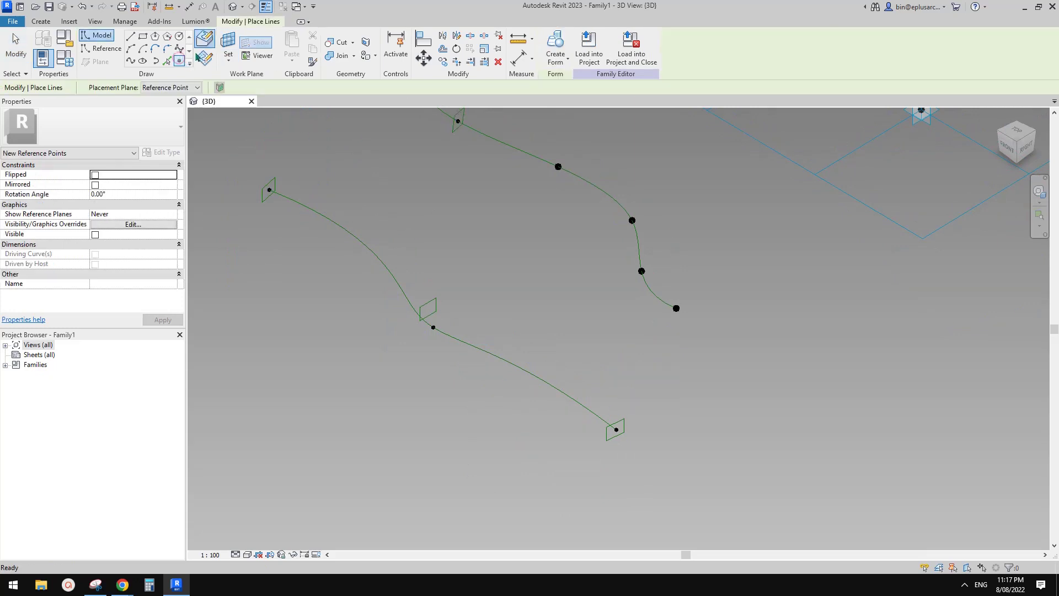
pyautogui.click(543, 380)
pyautogui.press('Escape')
pyautogui.click(543, 380)
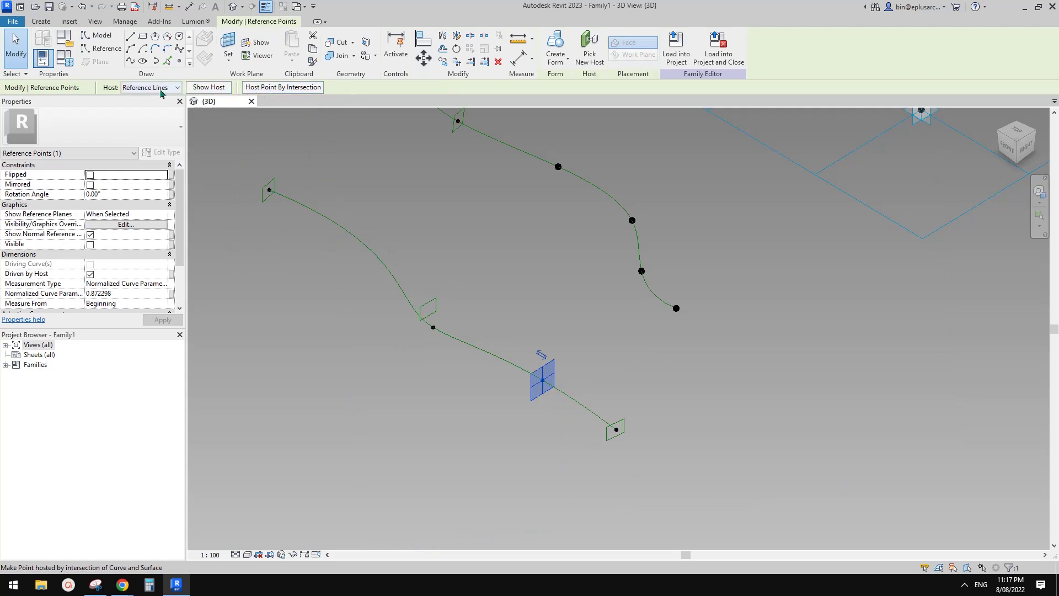
pyautogui.moveTo(512, 341); pyautogui.dragTo(545, 335, button='middle')
pyautogui.moveTo(576, 372); pyautogui.dragTo(586, 384)
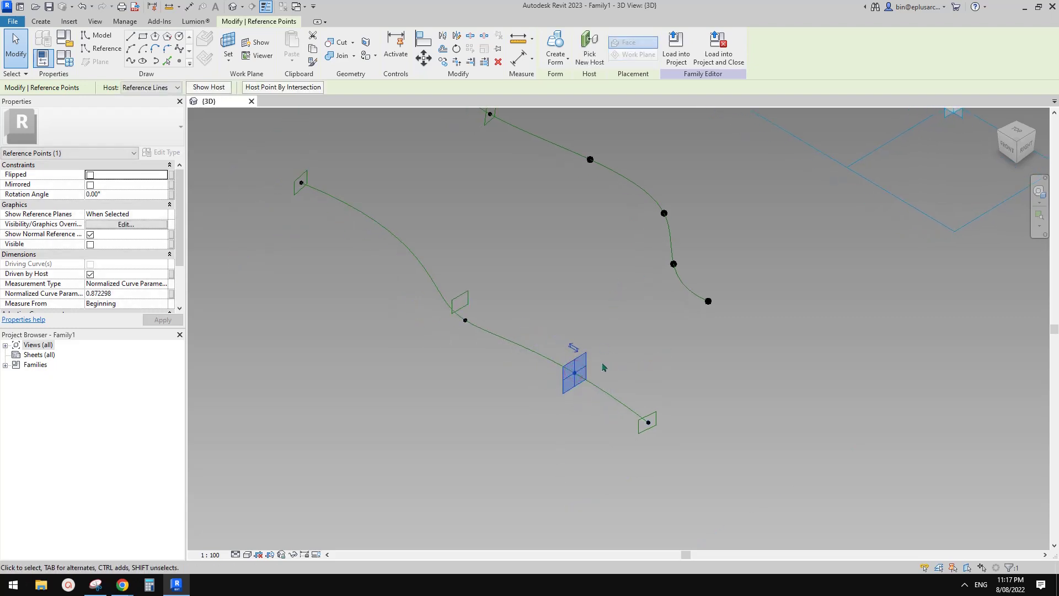
pyautogui.keyDown('shift'); pyautogui.moveTo(609, 371); pyautogui.dragTo(569, 378, button='middle'); pyautogui.keyUp('shift')
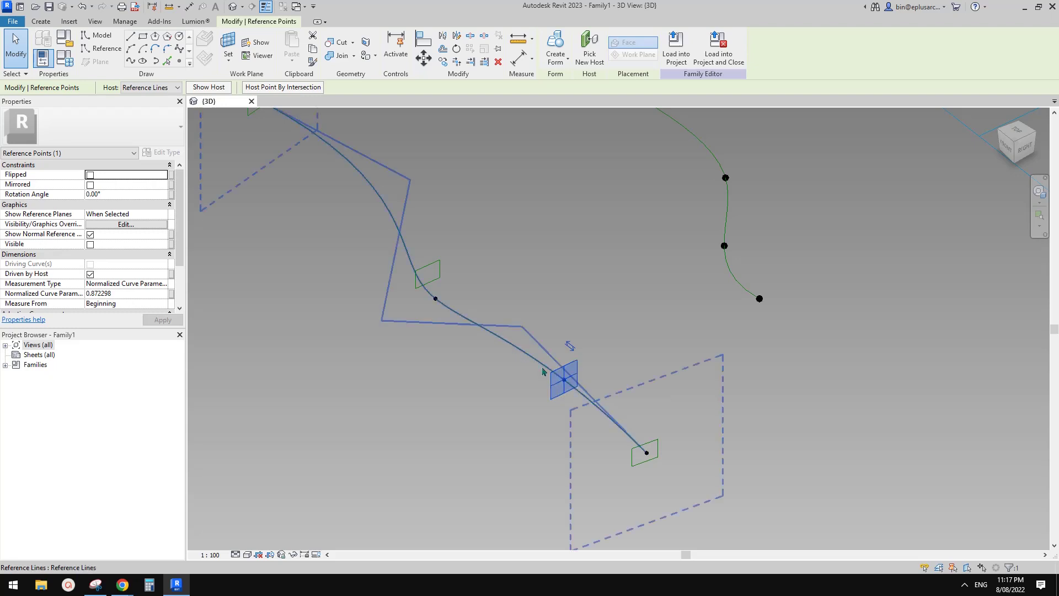
# Set the selected point's host to <not associated> and move it away from the control-point spline.
pyautogui.click(166, 88)
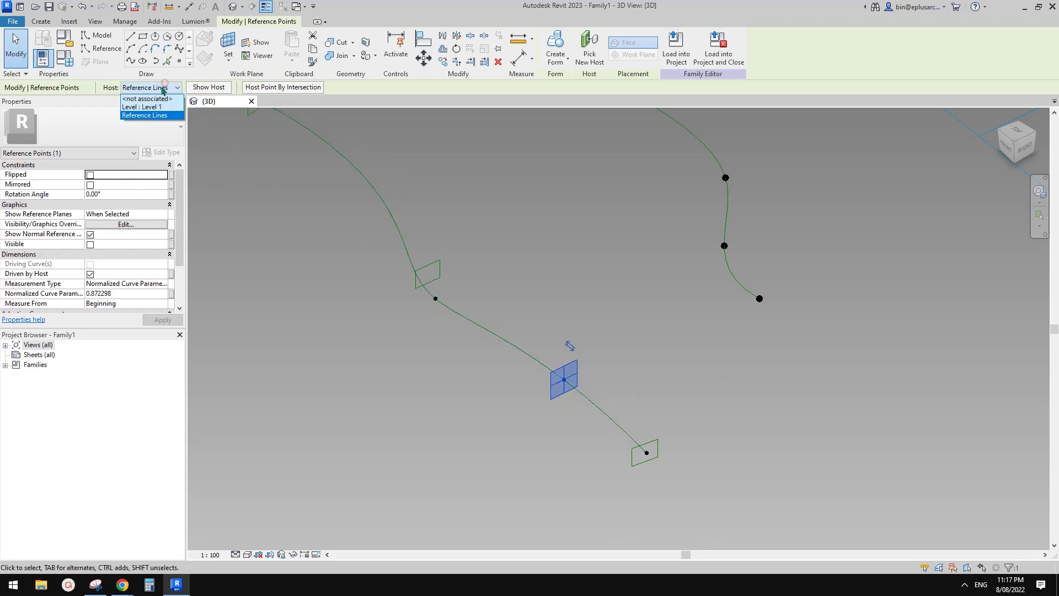
pyautogui.click(132, 99)
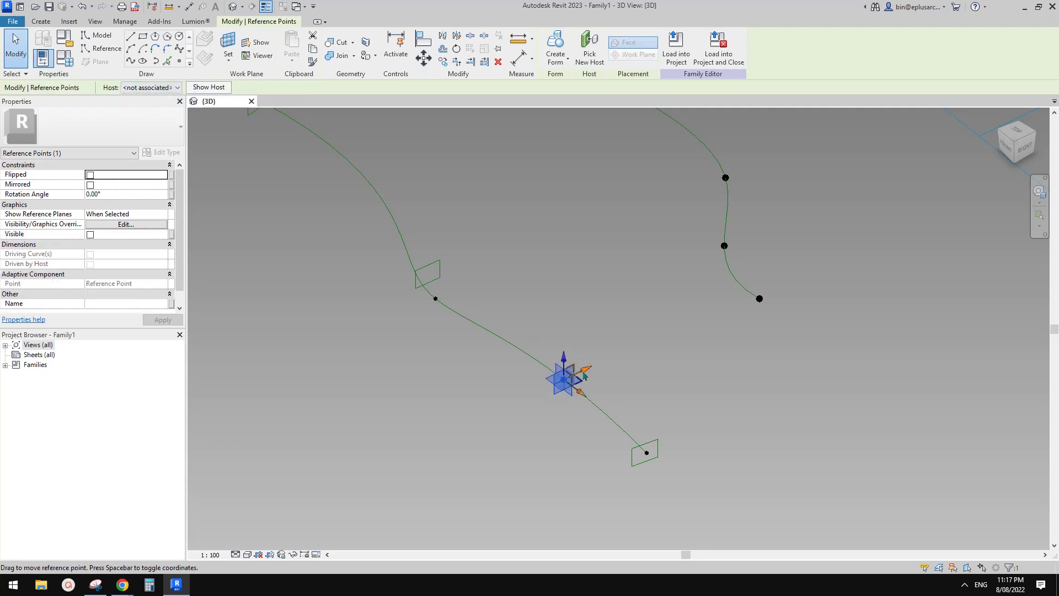
pyautogui.moveTo(586, 371); pyautogui.dragTo(605, 303)
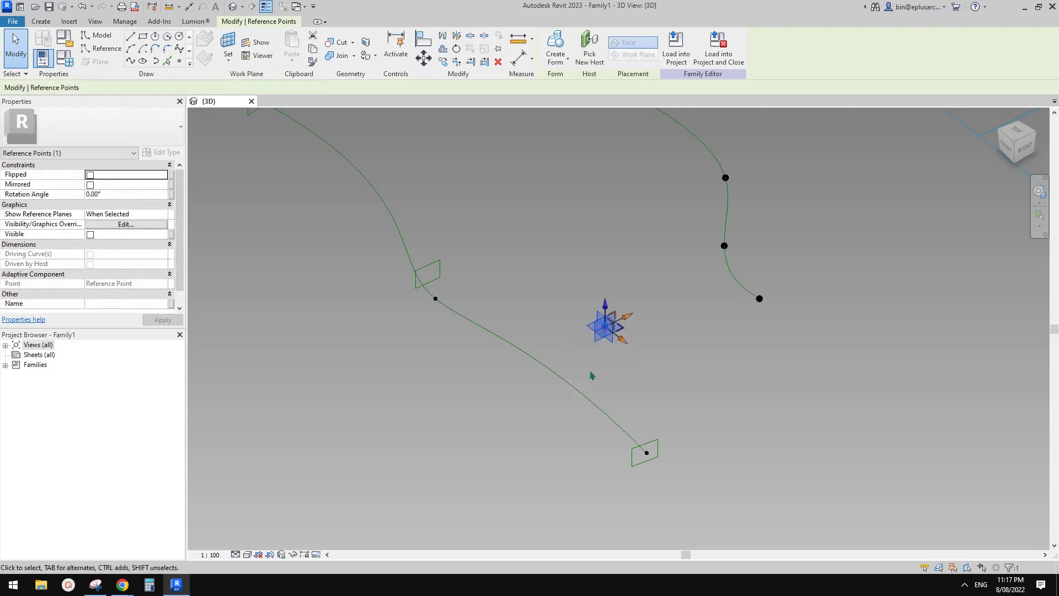
# Place a reference point on the last segment of the through-points spline and select it.
pyautogui.moveTo(728, 321); pyautogui.dragTo(608, 398, button='middle')
pyautogui.click(181, 61)
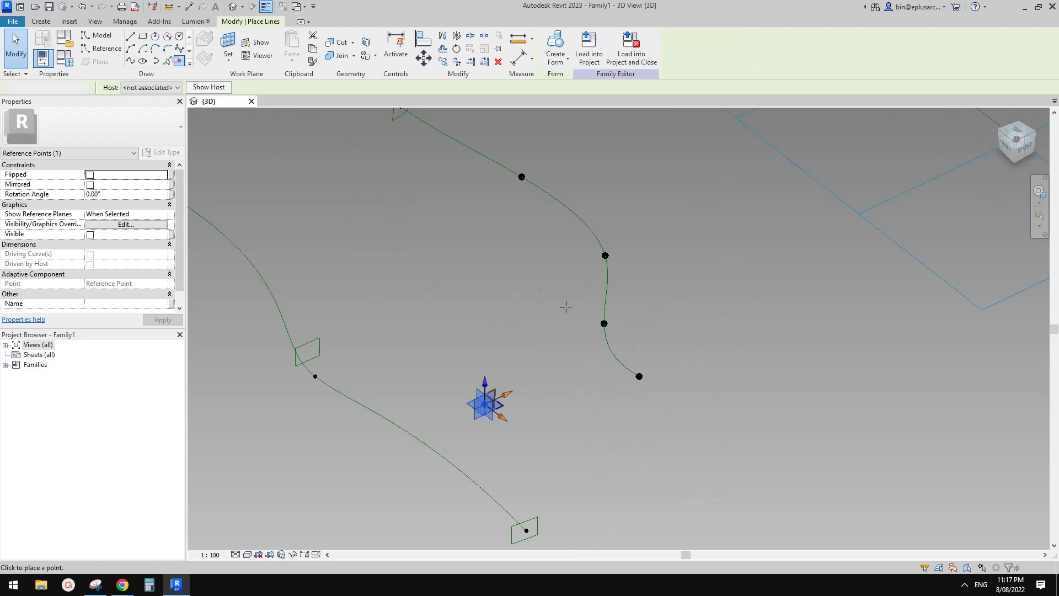
pyautogui.press('Escape')
pyautogui.press('Escape')
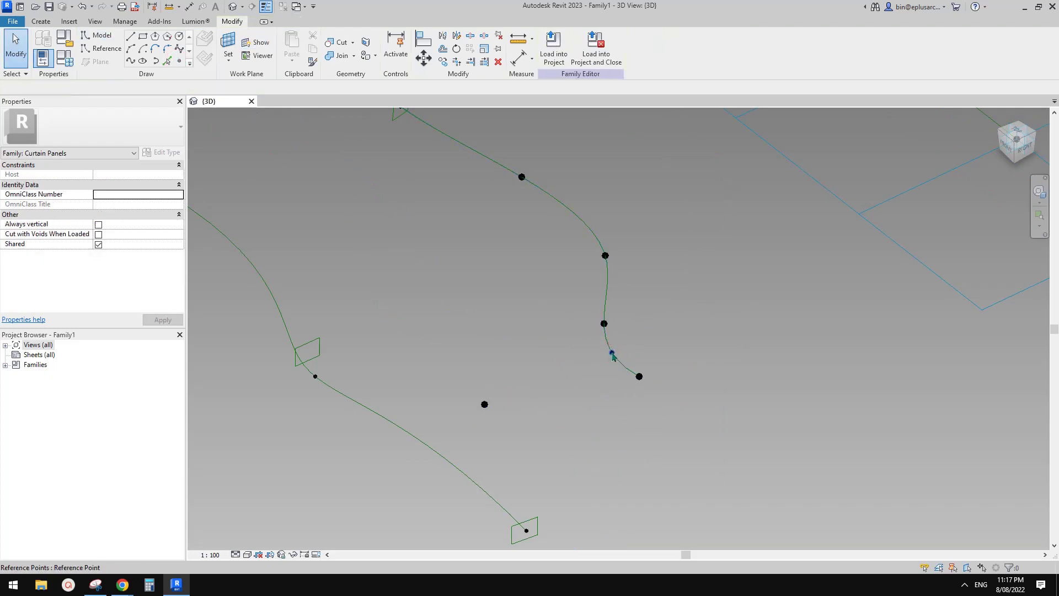
pyautogui.scroll(3, 613, 353)
pyautogui.moveTo(591, 338); pyautogui.dragTo(621, 360)
# Detach the new point from the through-points spline with the host <not associated> and move it off the curve.
pyautogui.click(165, 87)
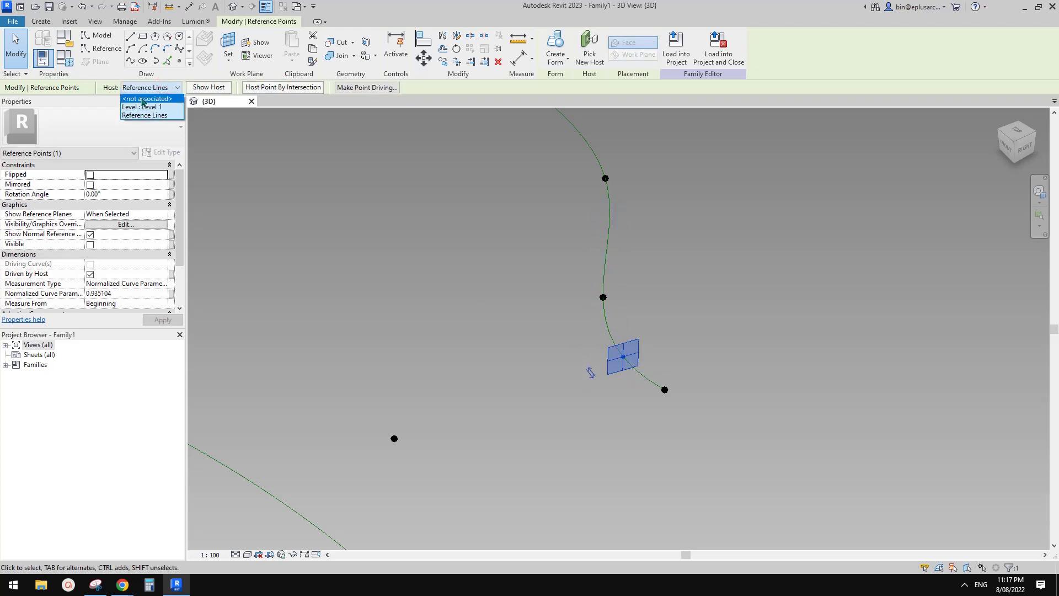
pyautogui.click(147, 99)
pyautogui.moveTo(659, 348); pyautogui.dragTo(729, 329)
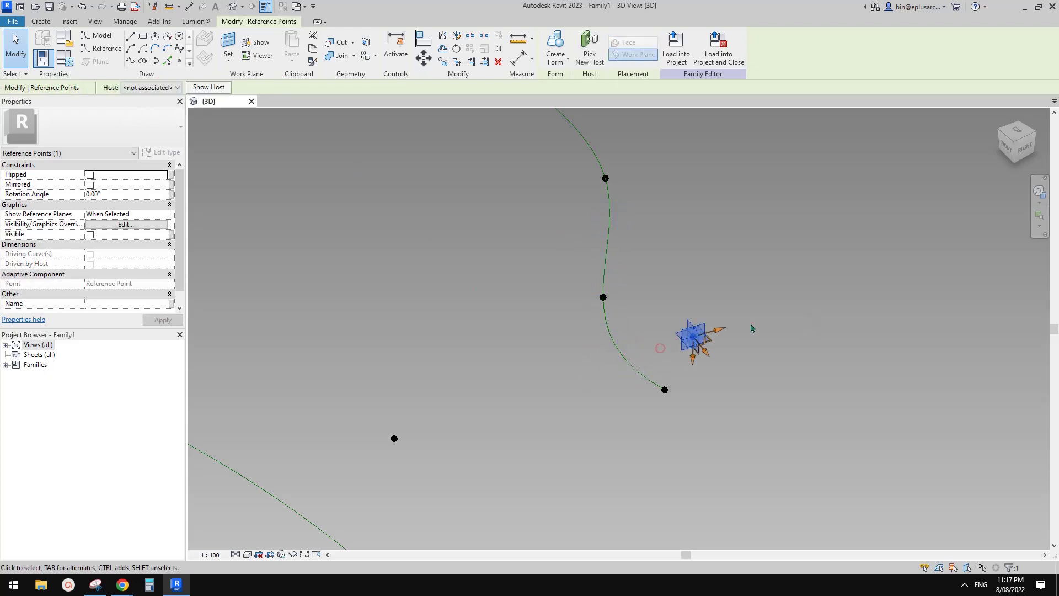
# Move the detached reference point back toward the end of the through-points spline.
pyautogui.click(748, 355)
pyautogui.click(749, 356)
pyautogui.hotkey('ctrl', 'Left')
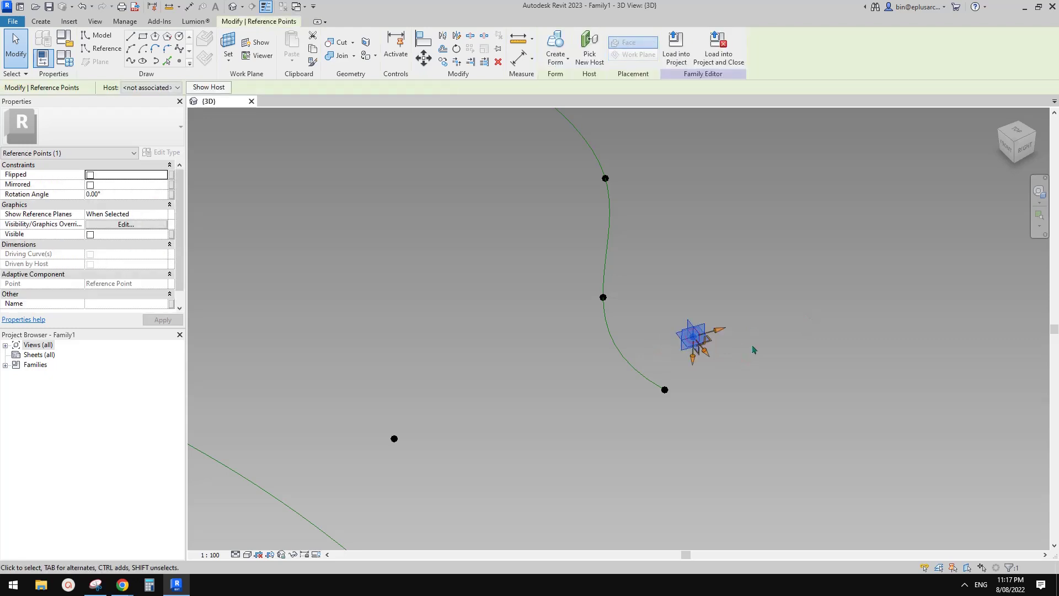
pyautogui.keyDown('shift'); pyautogui.moveTo(733, 355); pyautogui.dragTo(693, 339, button='middle'); pyautogui.keyUp('shift')
pyautogui.moveTo(702, 330); pyautogui.dragTo(652, 338)
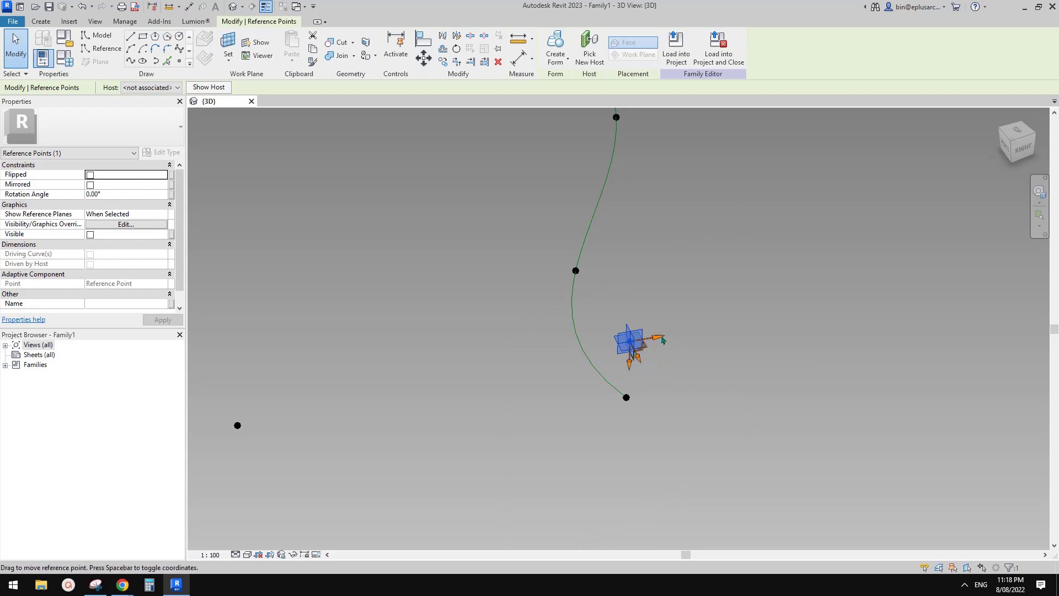
pyautogui.keyDown('shift'); pyautogui.moveTo(663, 340); pyautogui.dragTo(671, 353, button='middle'); pyautogui.keyUp('shift')
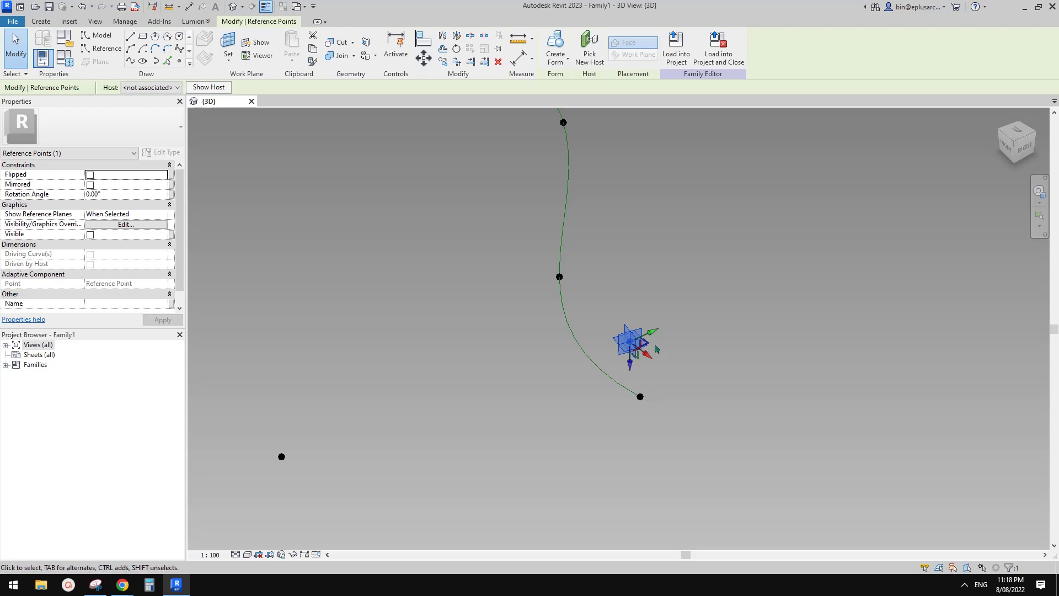
# Nudge the detached point slightly beside the through-points spline and deselect it.
pyautogui.keyDown('shift'); pyautogui.moveTo(666, 361); pyautogui.dragTo(576, 365, button='middle'); pyautogui.keyUp('shift')
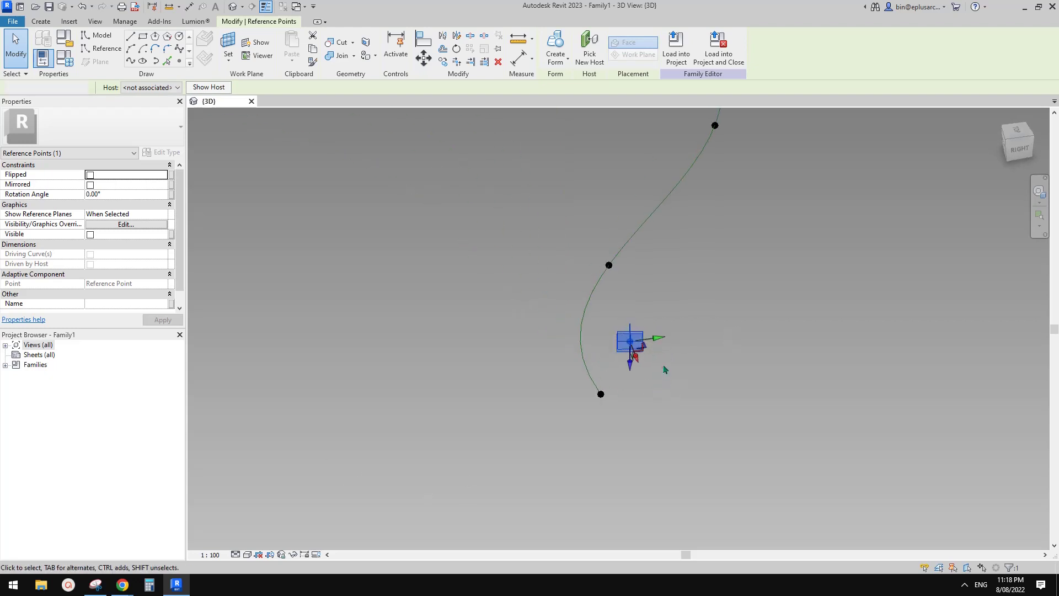
pyautogui.click(663, 367)
pyautogui.click(630, 342)
pyautogui.moveTo(629, 341)
pyautogui.mouseDown()
pyautogui.moveTo(711, 335)
pyautogui.moveTo(627, 350)
pyautogui.mouseUp()
pyautogui.keyDown('shift'); pyautogui.moveTo(635, 354); pyautogui.dragTo(559, 409, button='middle'); pyautogui.keyUp('shift')
pyautogui.click(690, 398)
pyautogui.scroll(-1, 679, 392)
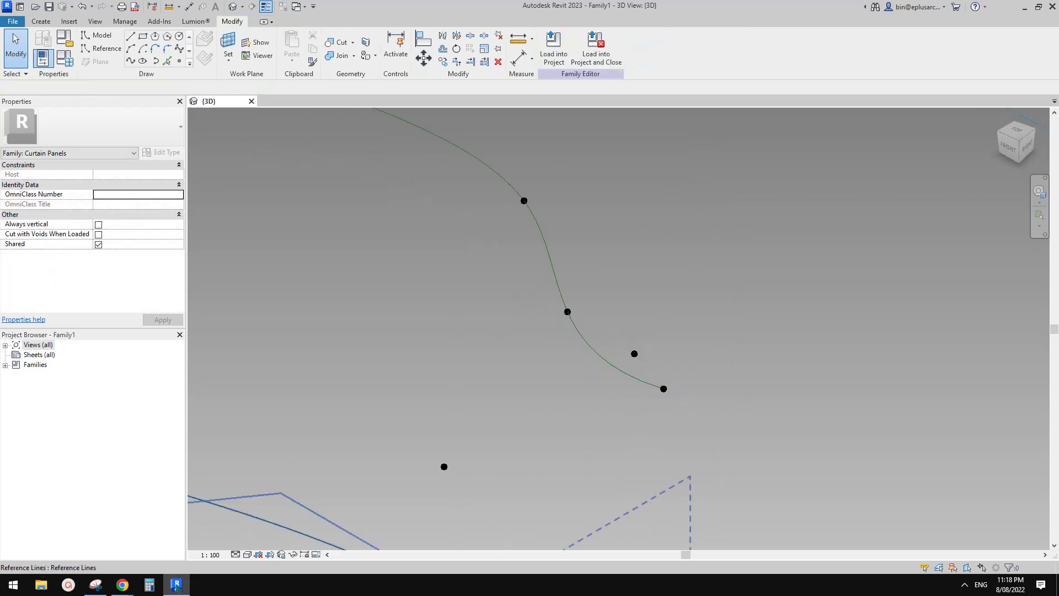
# Review the topic list in Google Docs once more and return to Revit to view both splines together.
pyautogui.hotkey('alt', 'Tab')
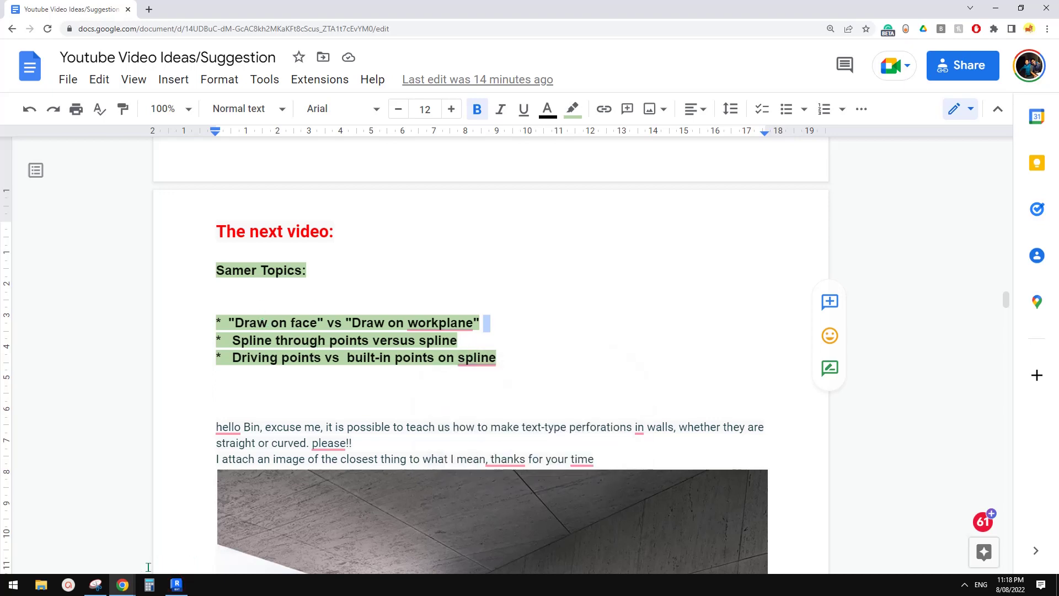
pyautogui.moveTo(123, 585)
pyautogui.click(310, 540)
pyautogui.click(176, 583)
pyautogui.keyDown('shift'); pyautogui.moveTo(511, 364); pyautogui.dragTo(603, 404, button='middle'); pyautogui.keyUp('shift')
pyautogui.scroll(-3, 595, 377)
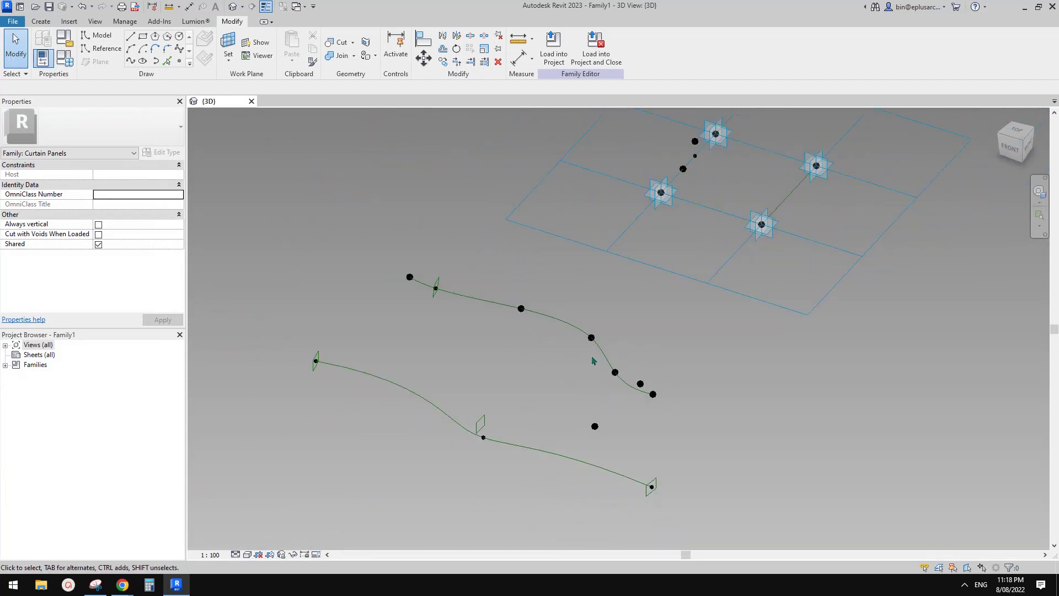